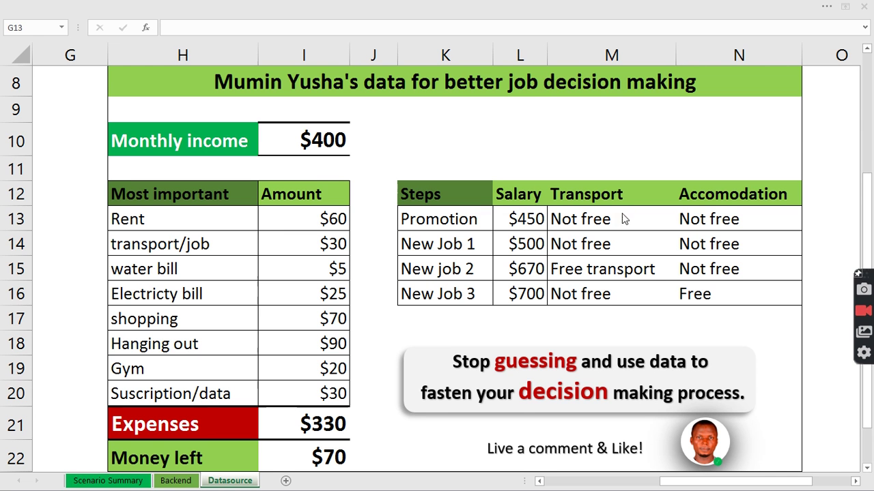
View the Scenario Summary dashboard sheet and switch to the Book1 workbook
{"action": "left_click", "coordinate": [108, 481]}
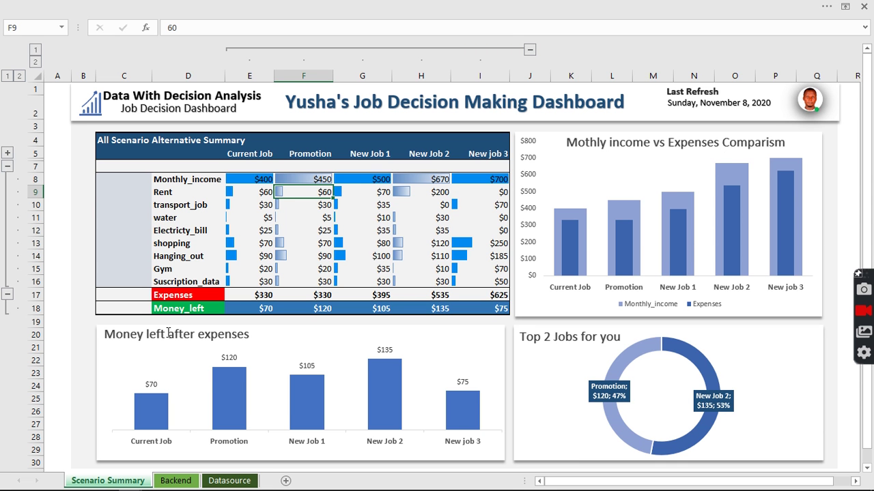
{"action": "mouse_move", "coordinate": [214, 384]}
{"action": "mouse_move", "coordinate": [104, 486]}
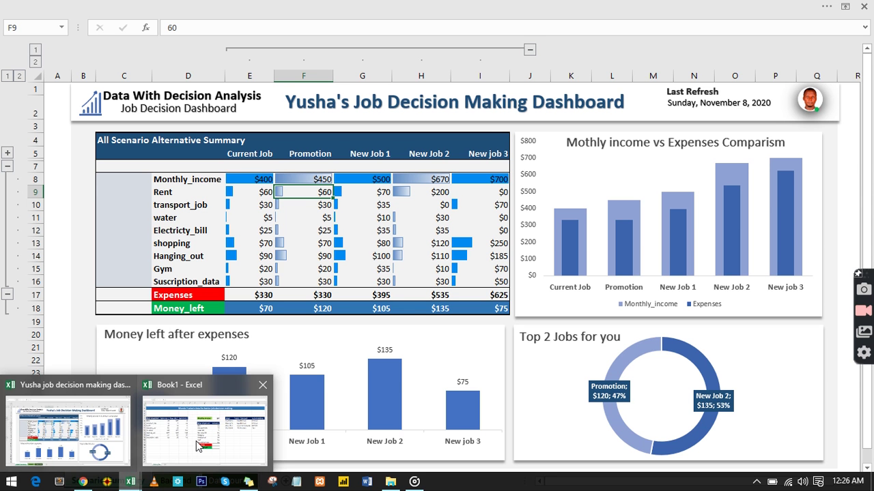
{"action": "left_click", "coordinate": [198, 446]}
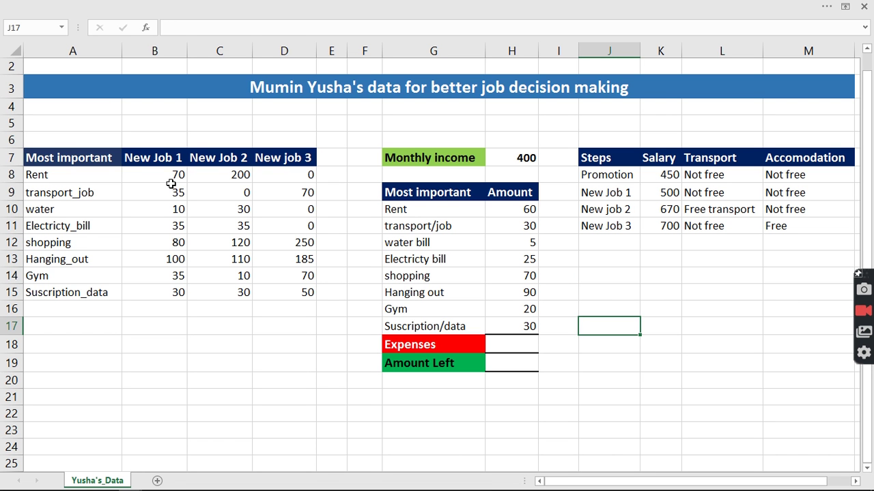
Examine the expense figures for New Job 1, New Job 2 and New job 3, comparing their Rent values
{"action": "left_click_drag", "start_coordinate": [171, 184], "coordinate": [167, 294]}
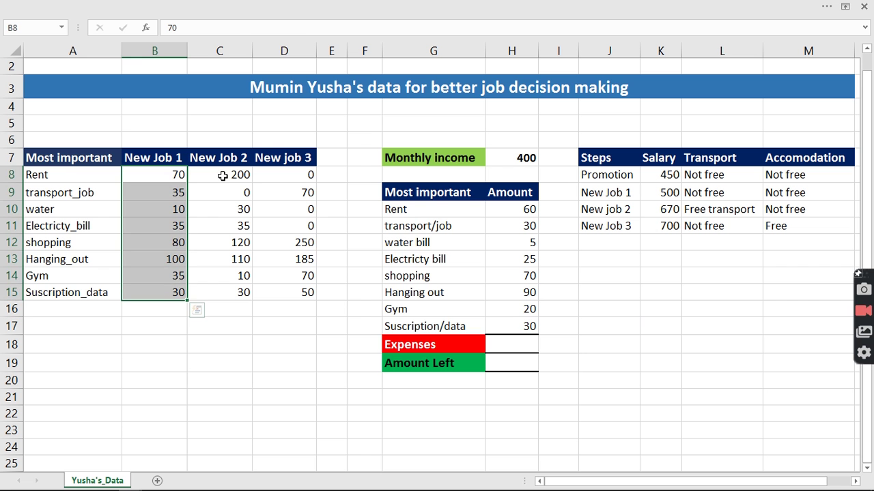
{"action": "left_click_drag", "start_coordinate": [295, 193], "coordinate": [301, 266]}
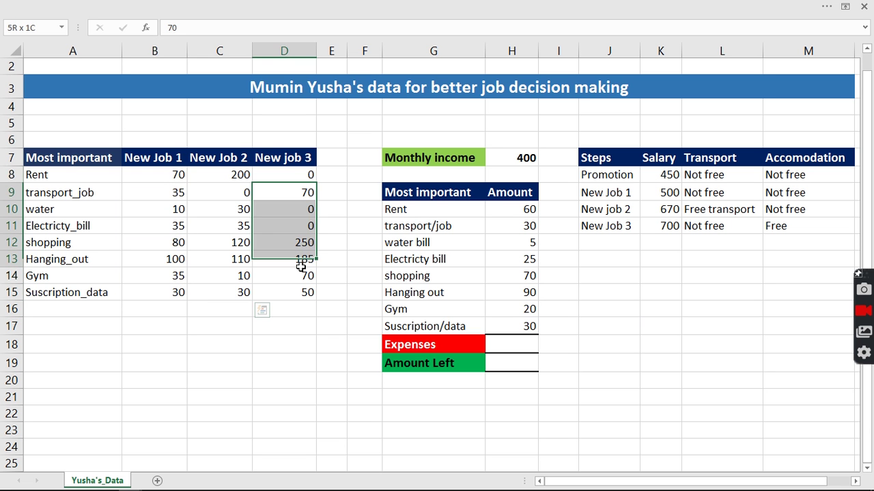
{"action": "left_click", "coordinate": [167, 176]}
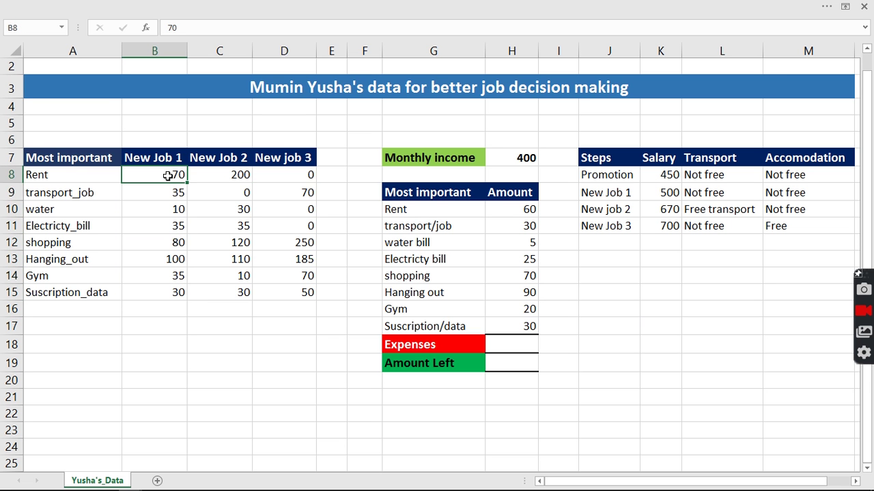
{"action": "left_click", "coordinate": [240, 174]}
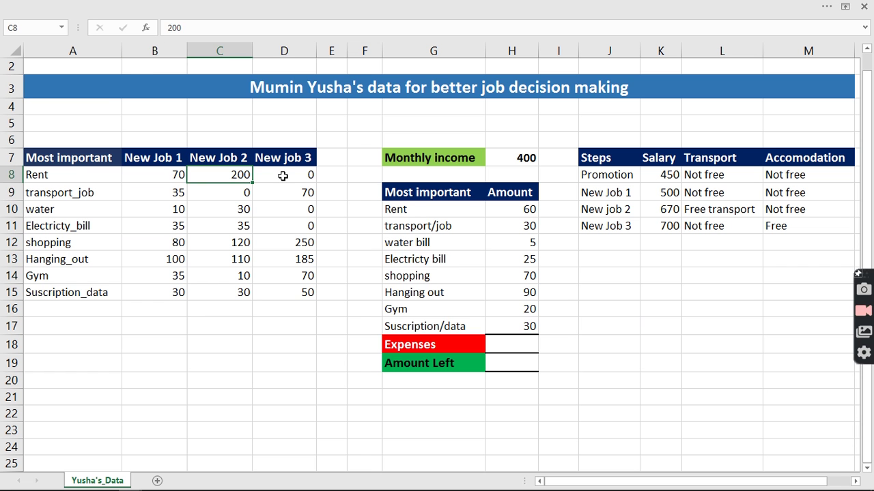
{"action": "left_click", "coordinate": [283, 176]}
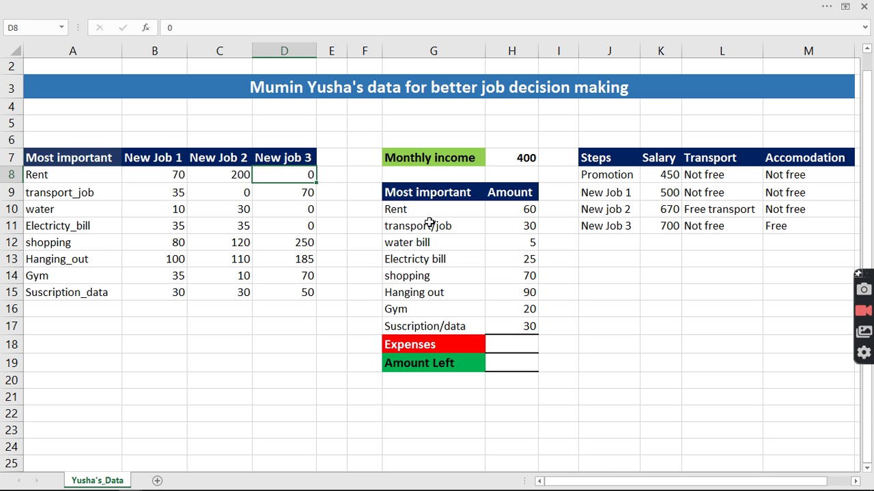
Look through the What-If Analysis options for the Scenario Manager
{"action": "left_click", "coordinate": [335, 7]}
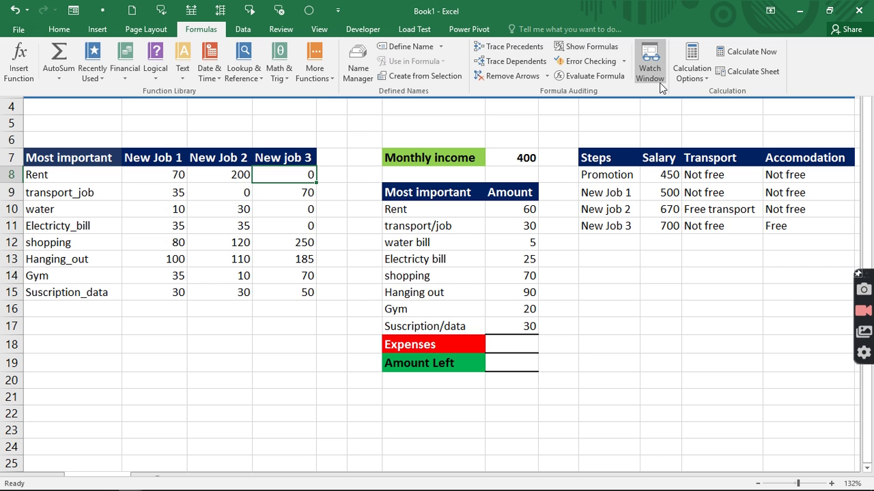
{"action": "left_click", "coordinate": [247, 30]}
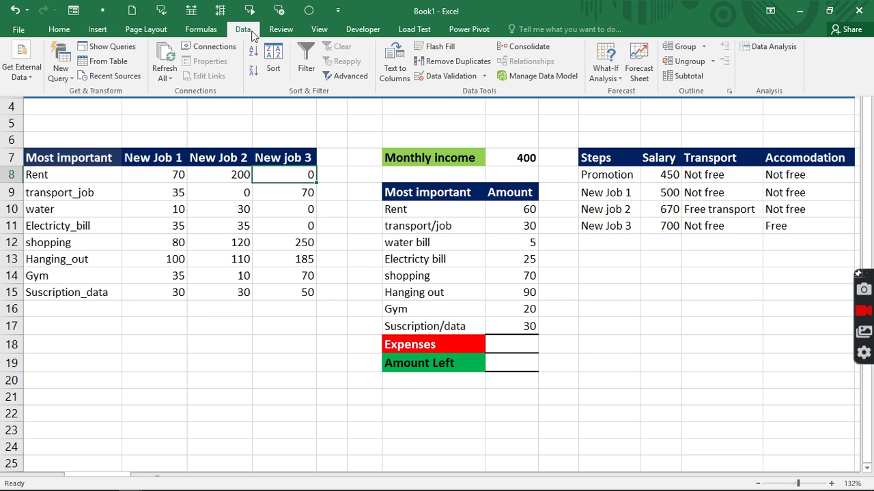
{"action": "left_click", "coordinate": [616, 79]}
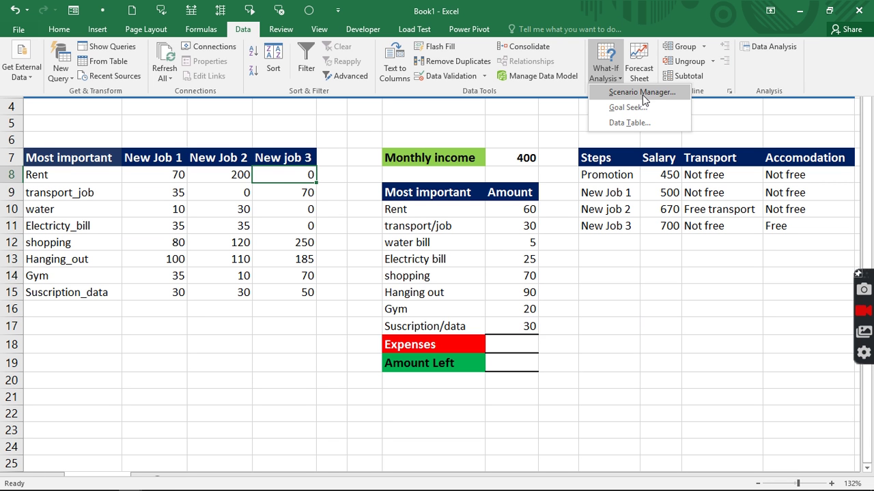
{"action": "left_click", "coordinate": [470, 229]}
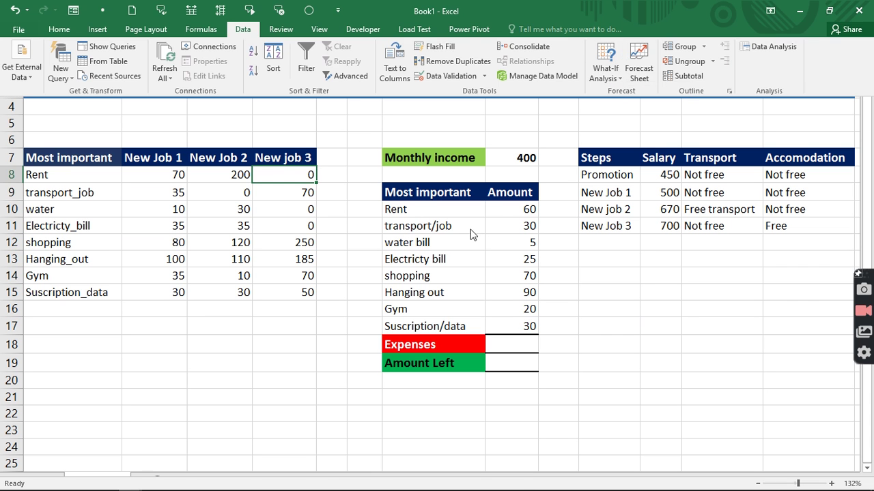
{"action": "key", "text": "ctrl+shift+F1"}
Review the Monthly income value in H7 and the current expense amounts in H10:H17
{"action": "left_click", "coordinate": [457, 219]}
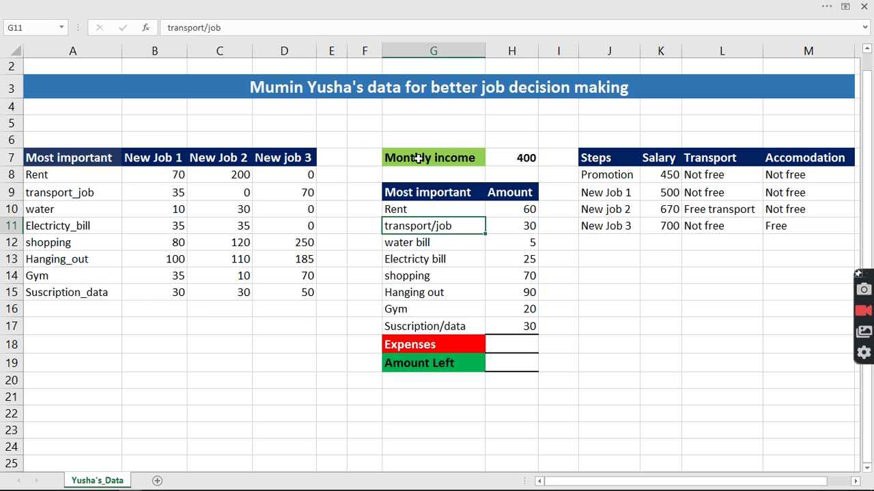
{"action": "left_click", "coordinate": [473, 162]}
{"action": "left_click", "coordinate": [520, 159]}
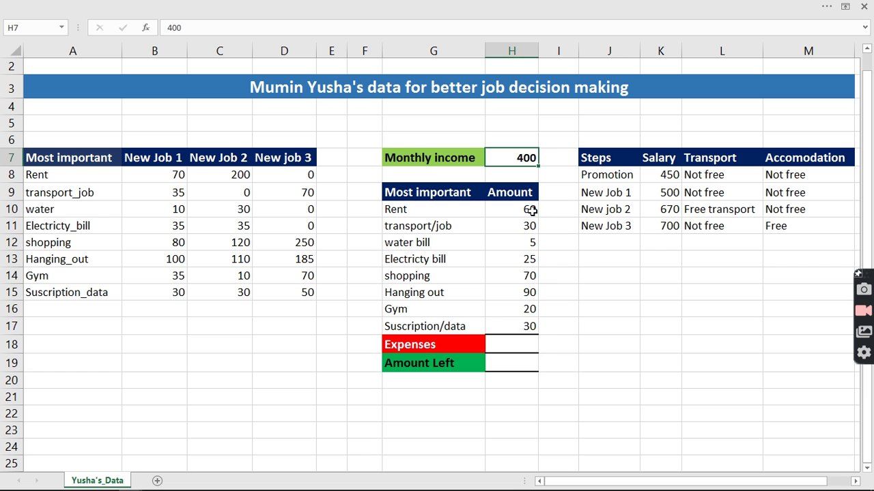
{"action": "left_click_drag", "start_coordinate": [531, 210], "coordinate": [529, 327]}
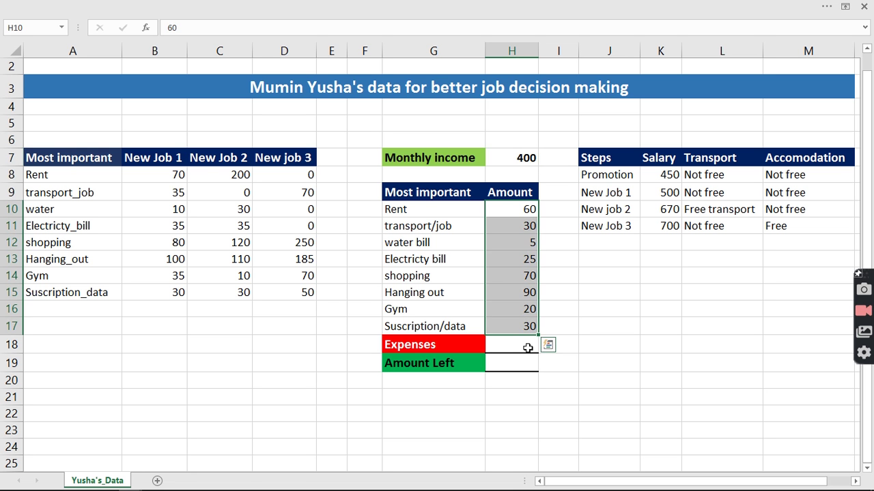
Total the expense amounts H10:H17 in the Expenses cell H18 with a SUM formula
{"action": "left_click", "coordinate": [527, 349]}
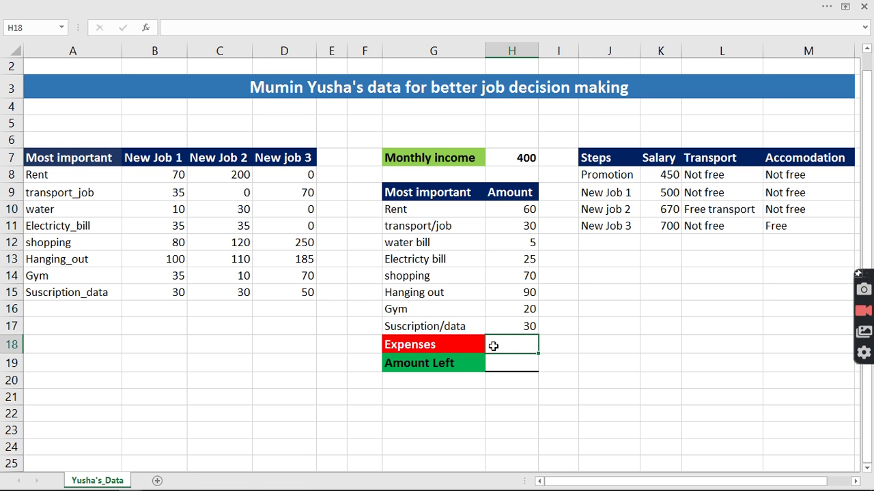
{"action": "type", "text": "="}
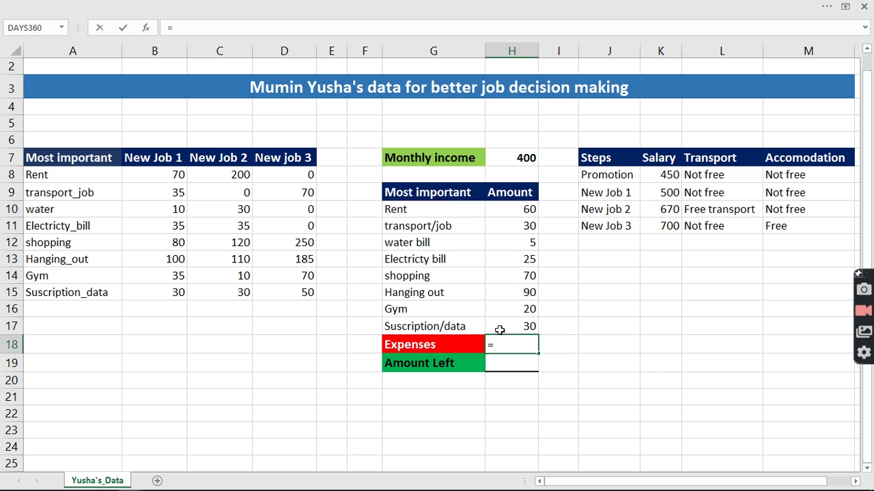
{"action": "type", "text": "sum"}
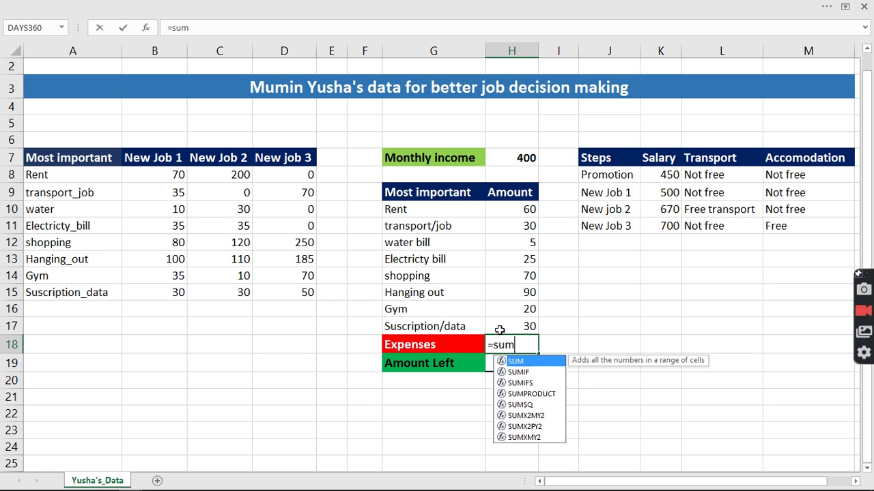
{"action": "key", "text": "Tab"}
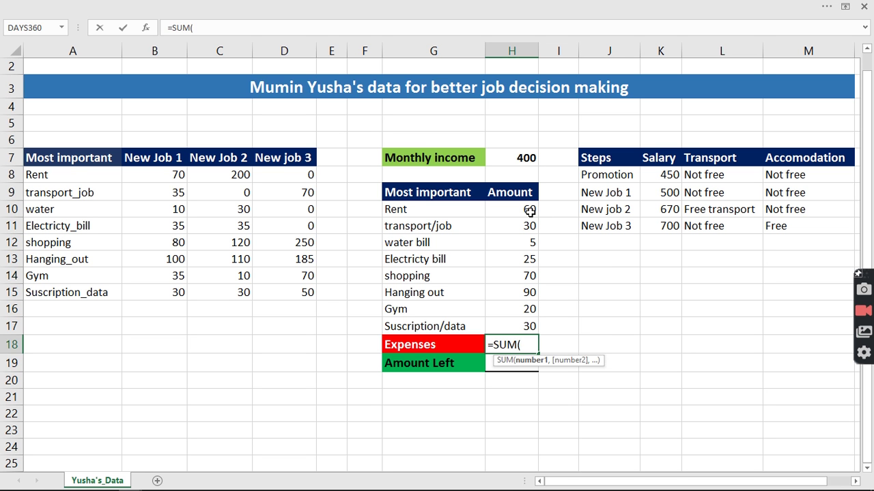
{"action": "left_click_drag", "start_coordinate": [530, 212], "coordinate": [529, 326]}
{"action": "key", "text": "Return"}
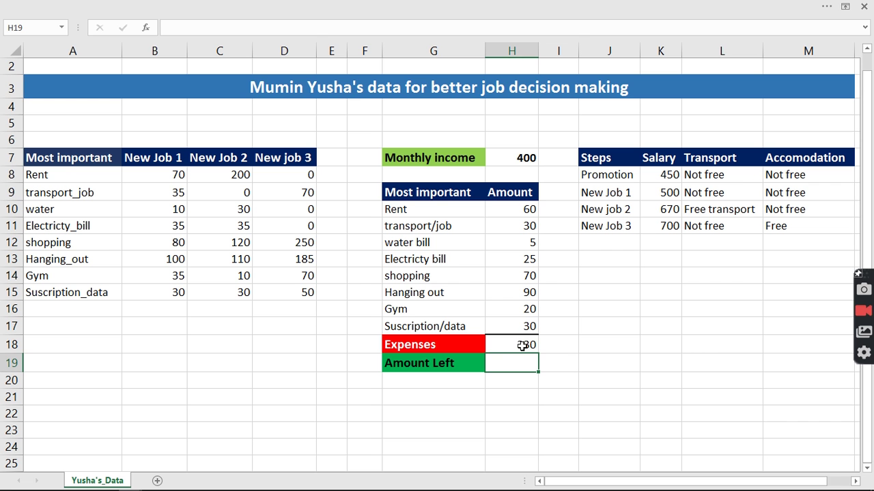
Make the Expenses and Amount Left value cells H18:H19 bold
{"action": "left_click_drag", "start_coordinate": [522, 346], "coordinate": [524, 363]}
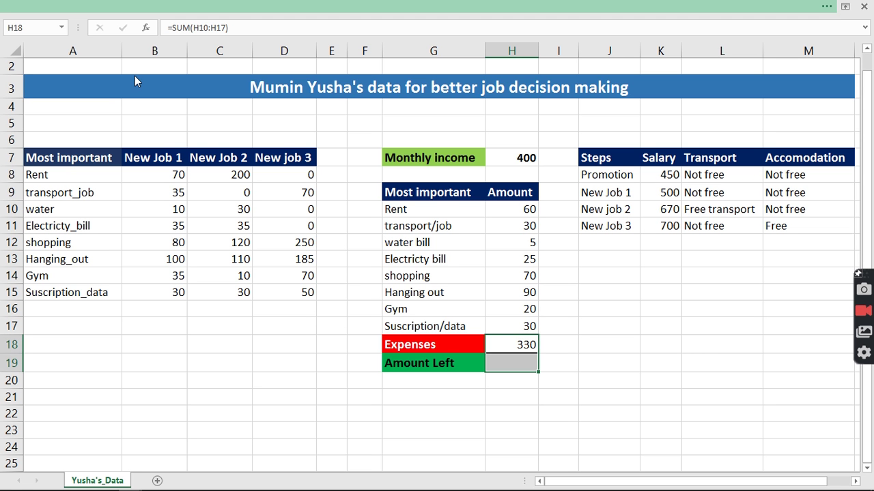
{"action": "left_click", "coordinate": [102, 5]}
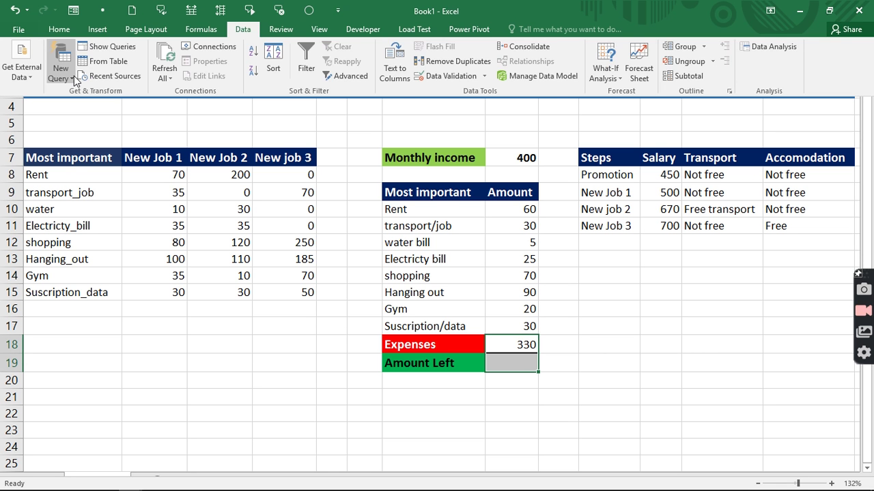
{"action": "scroll", "coordinate": [74, 76], "scroll_direction": "up", "scroll_amount": 4}
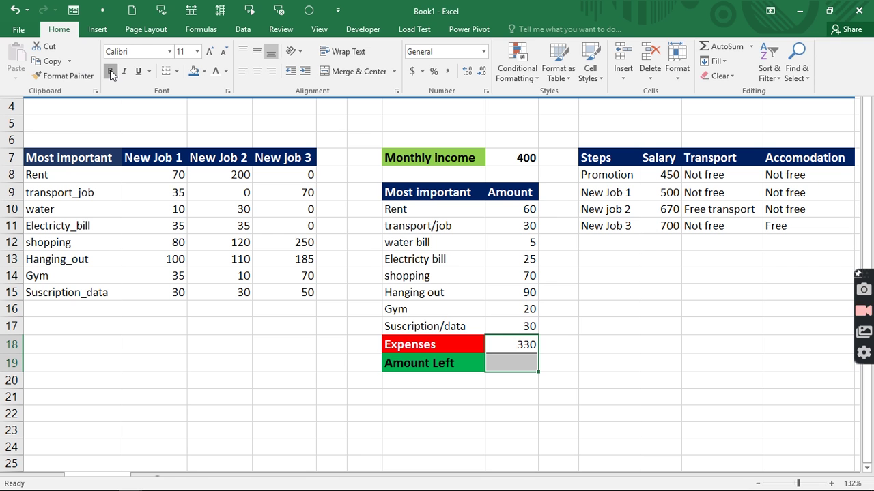
{"action": "left_click", "coordinate": [521, 363]}
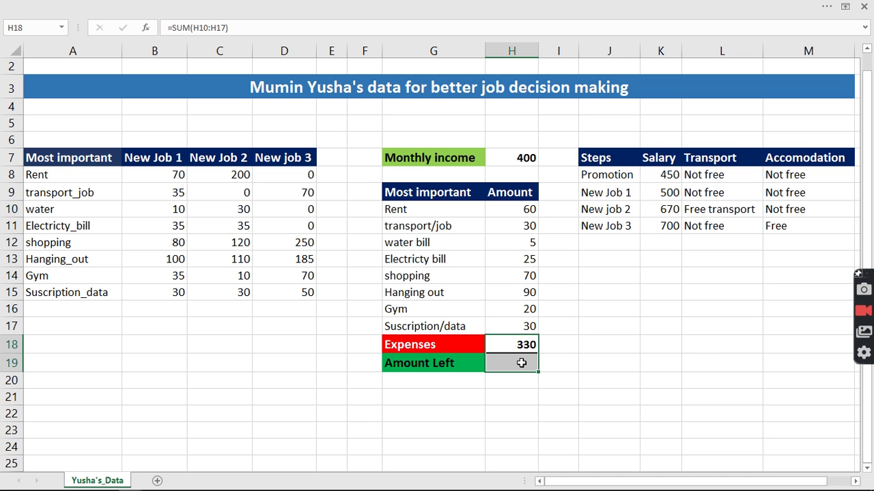
Calculate Amount Left in H19 by subtracting Expenses from Monthly income with the formula =H7-H18
{"action": "left_click", "coordinate": [521, 363]}
{"action": "type", "text": "="}
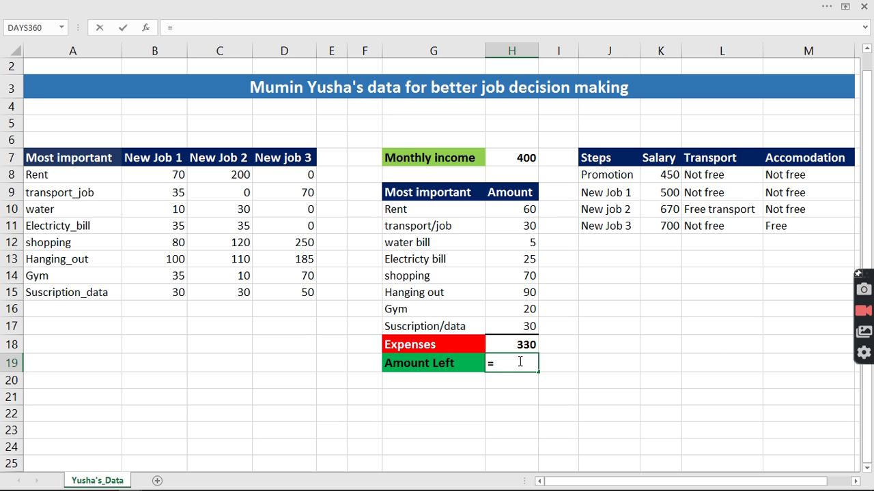
{"action": "left_click", "coordinate": [522, 158]}
{"action": "type", "text": "-"}
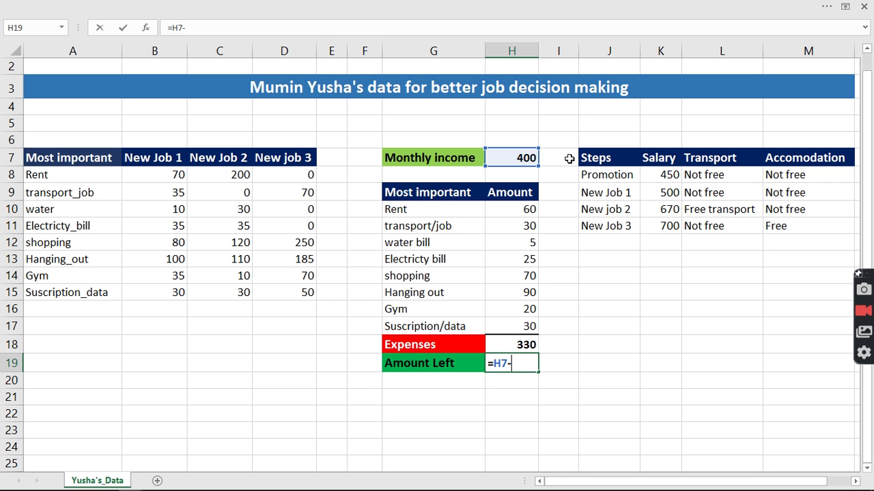
{"action": "left_click", "coordinate": [530, 345]}
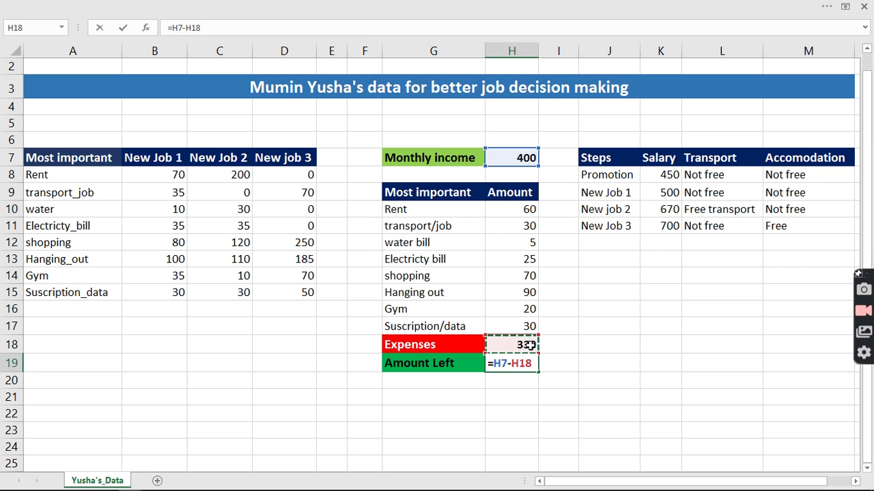
{"action": "key", "text": "Return"}
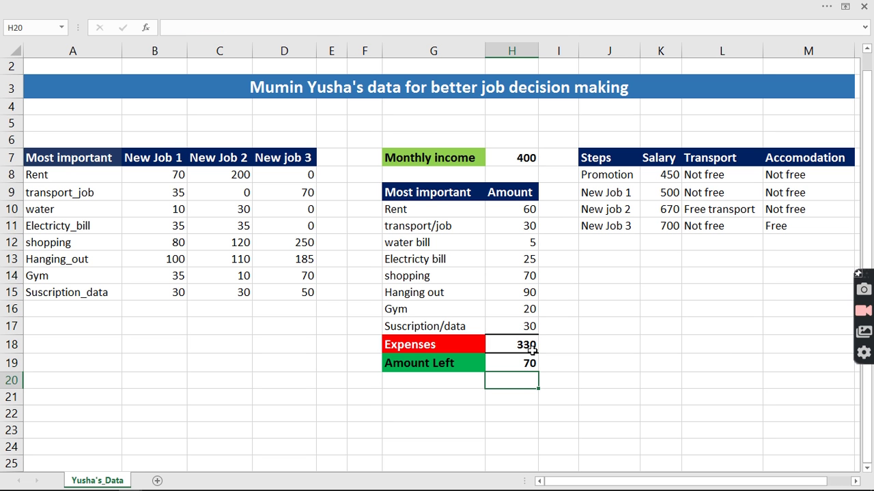
{"action": "left_click", "coordinate": [530, 363]}
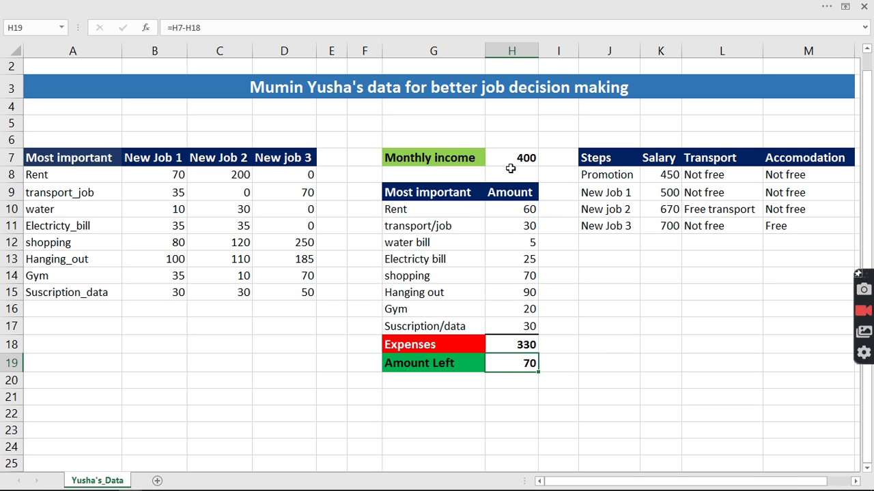
{"action": "left_click", "coordinate": [471, 158]}
{"action": "left_click_drag", "start_coordinate": [471, 158], "coordinate": [514, 157]}
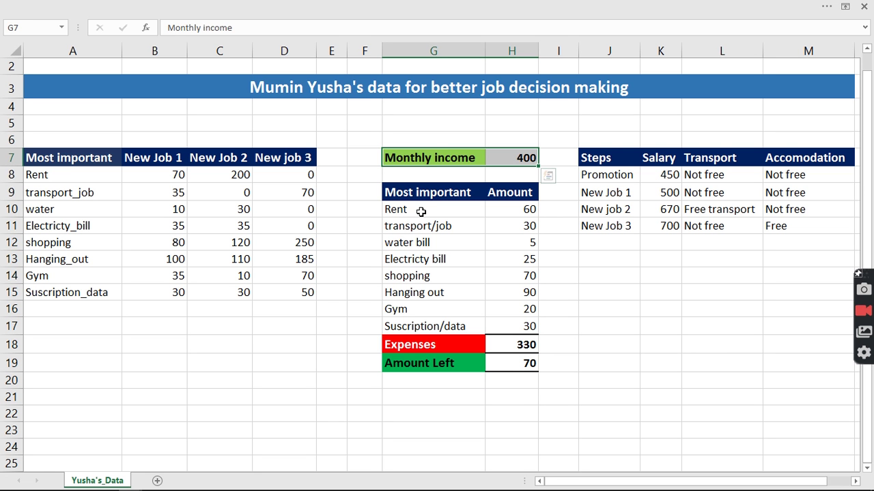
{"action": "left_click", "coordinate": [526, 157]}
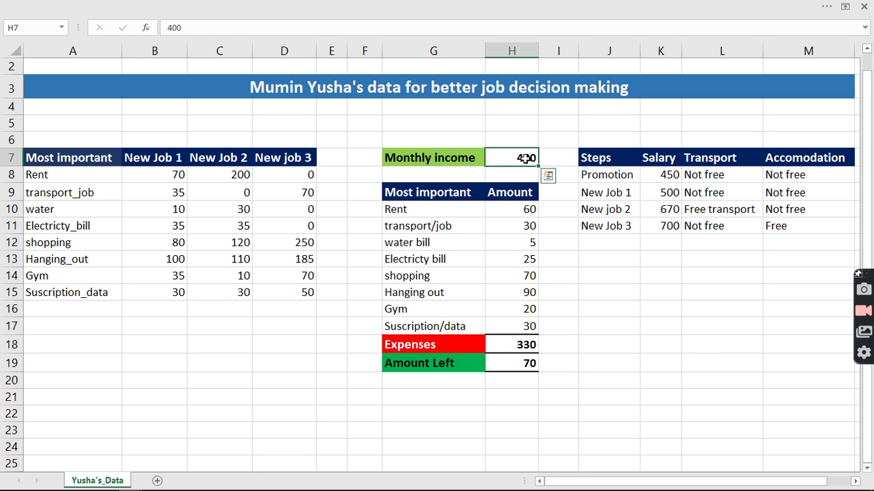
{"action": "left_click", "coordinate": [528, 212], "text": "ctrl"}
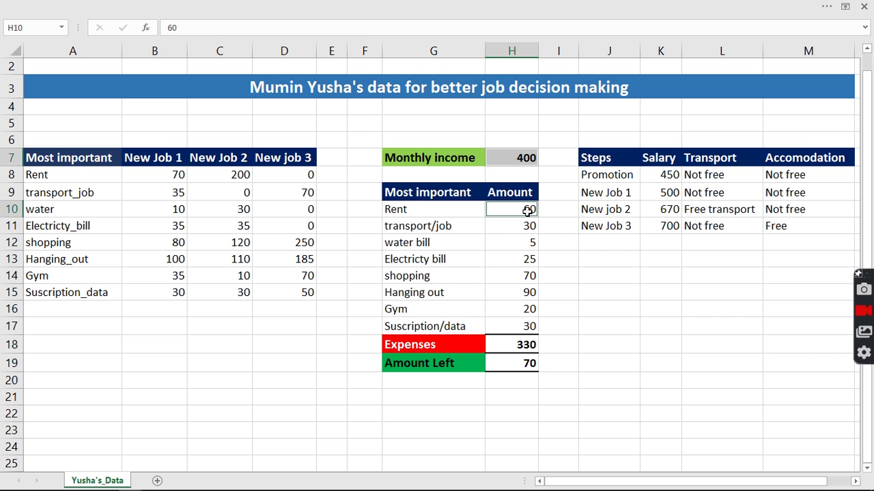
{"action": "left_click_drag", "start_coordinate": [528, 211], "coordinate": [529, 325]}
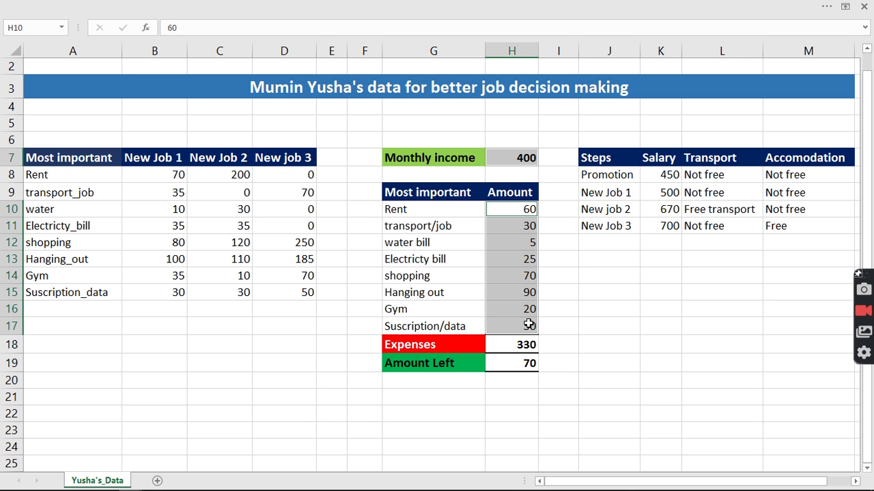
{"action": "left_click", "coordinate": [478, 6]}
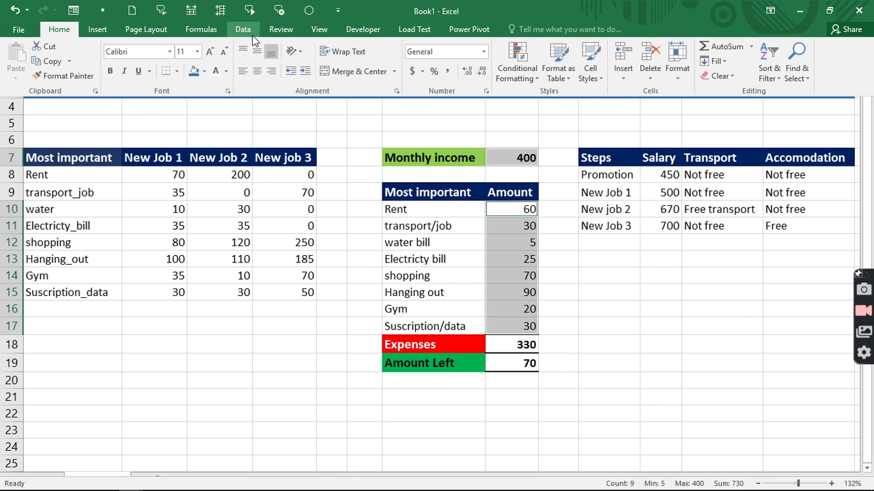
{"action": "left_click", "coordinate": [244, 29]}
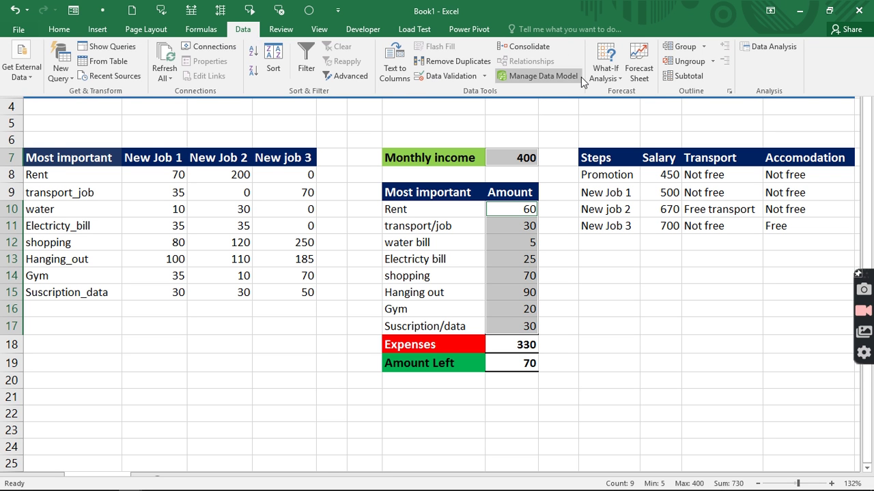
{"action": "left_click", "coordinate": [602, 75]}
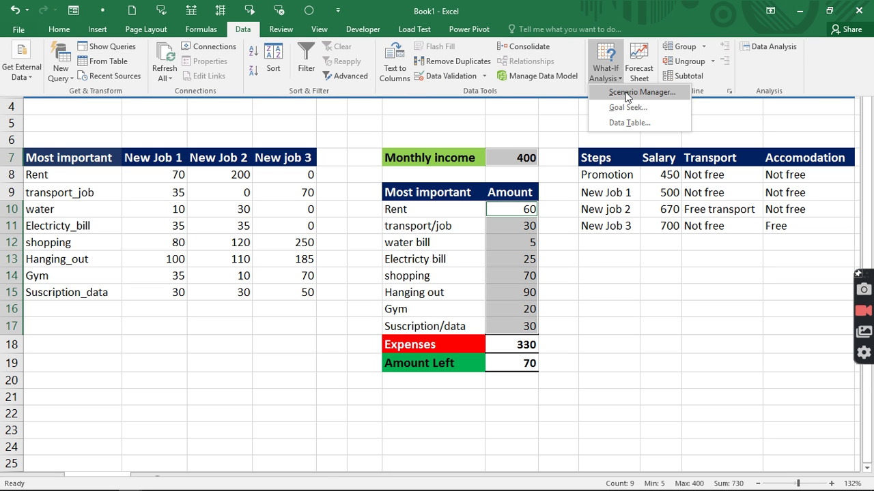
{"action": "left_click", "coordinate": [628, 92]}
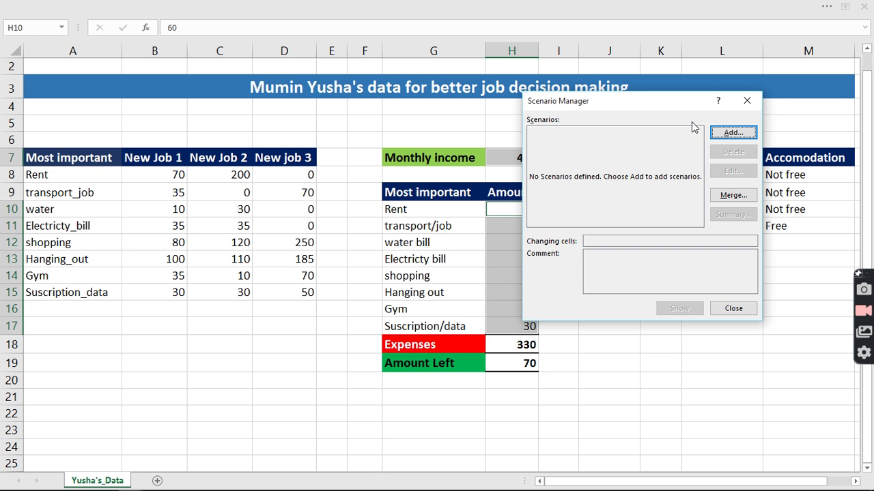
{"action": "left_click", "coordinate": [727, 133]}
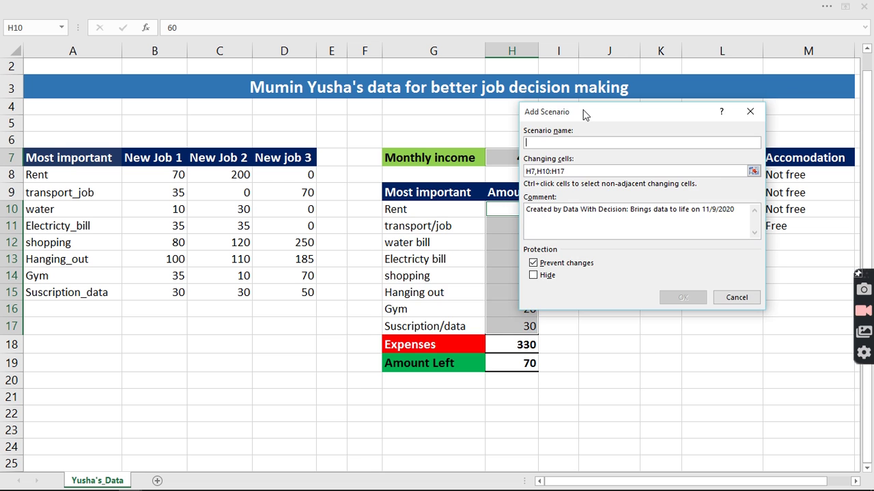
{"action": "left_click_drag", "start_coordinate": [583, 115], "coordinate": [432, 198]}
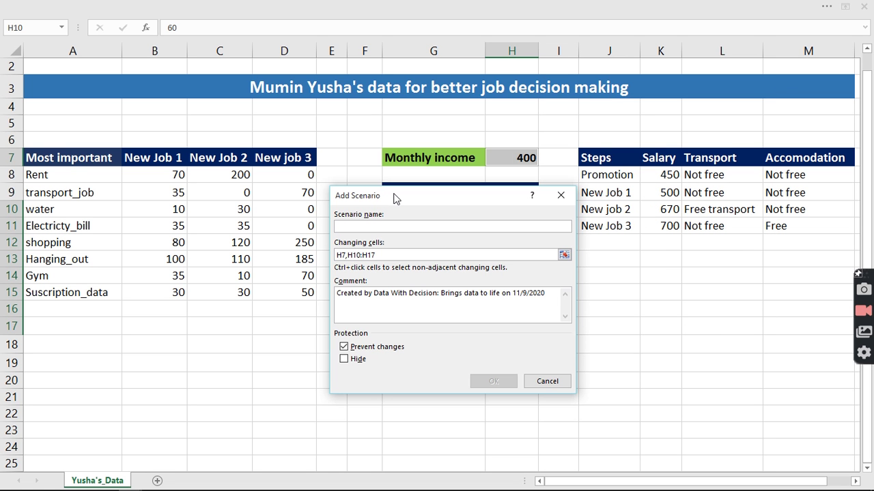
{"action": "type", "text": "P"}
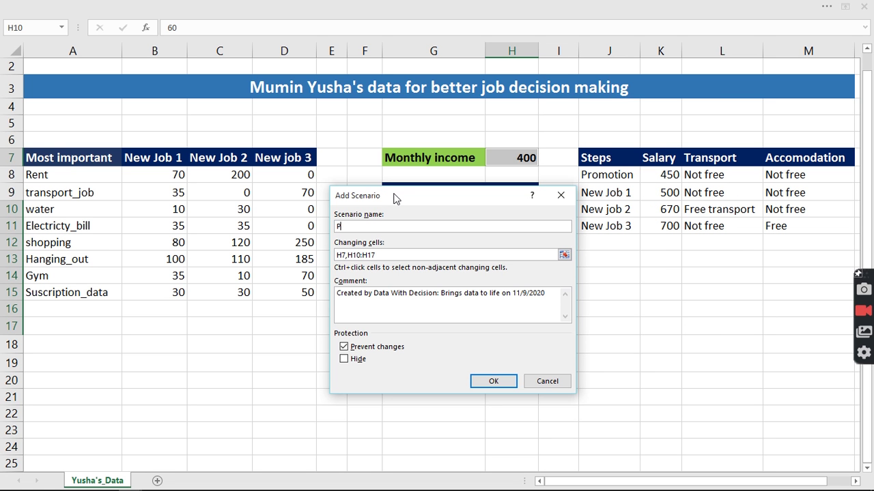
{"action": "type", "text": "romotion"}
{"action": "left_click", "coordinate": [503, 386]}
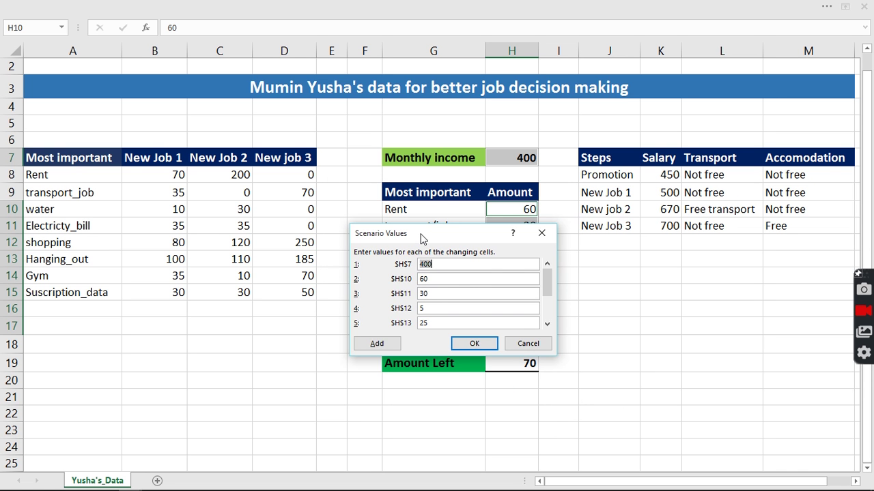
{"action": "left_click_drag", "start_coordinate": [422, 238], "coordinate": [211, 225]}
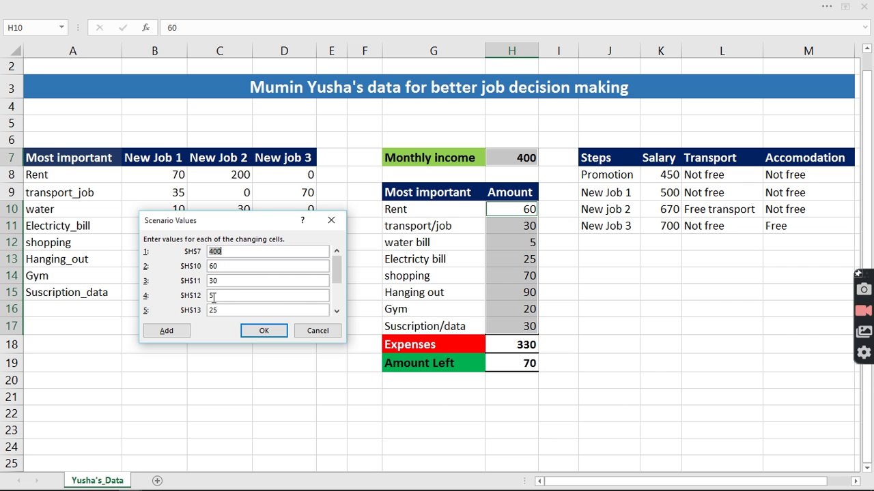
{"action": "left_click", "coordinate": [316, 332]}
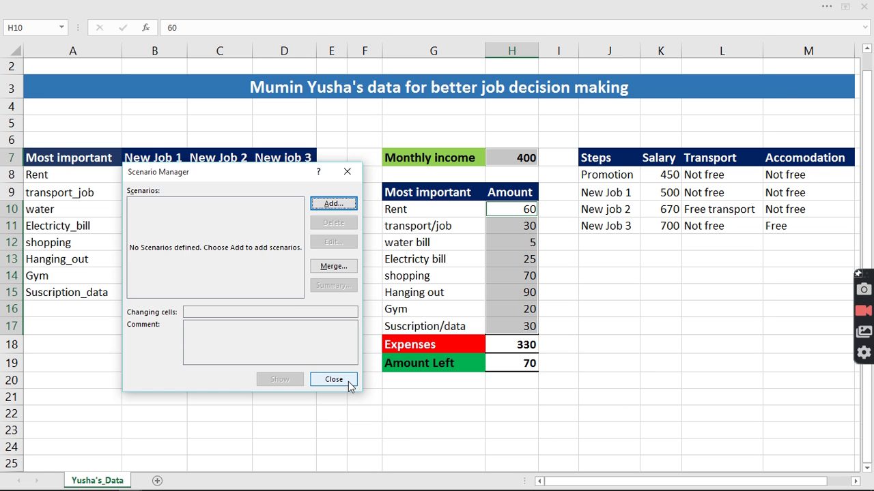
{"action": "left_click", "coordinate": [334, 379]}
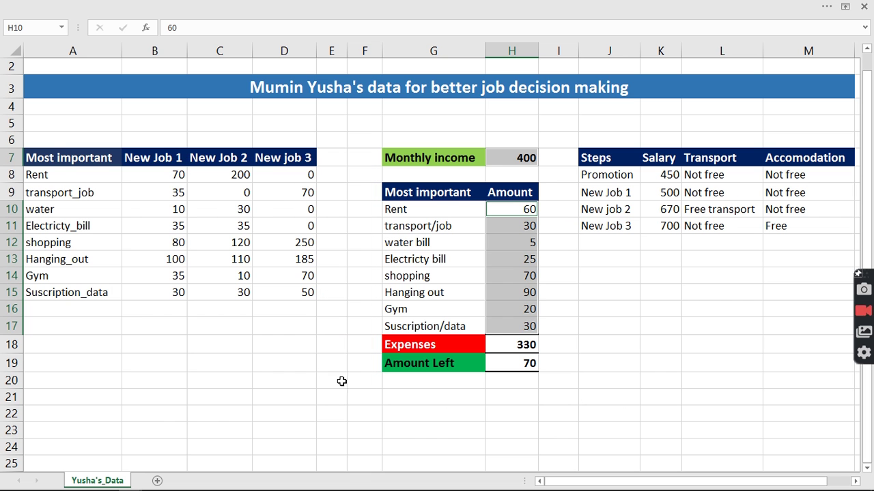
{"action": "left_click", "coordinate": [504, 160]}
{"action": "left_click", "coordinate": [511, 214]}
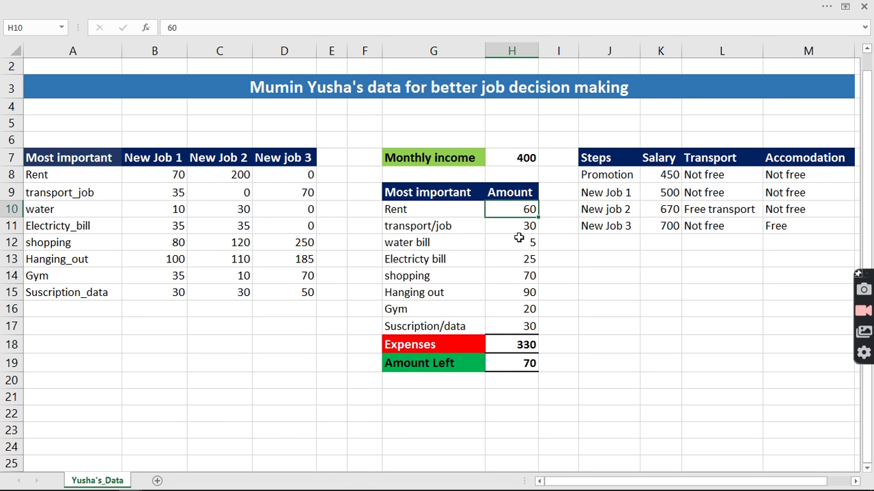
{"action": "left_click", "coordinate": [520, 261]}
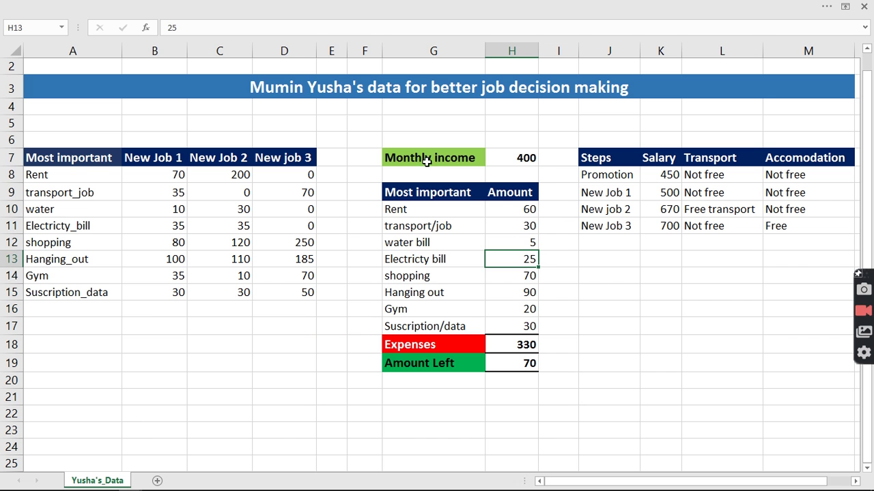
{"action": "left_click", "coordinate": [520, 158]}
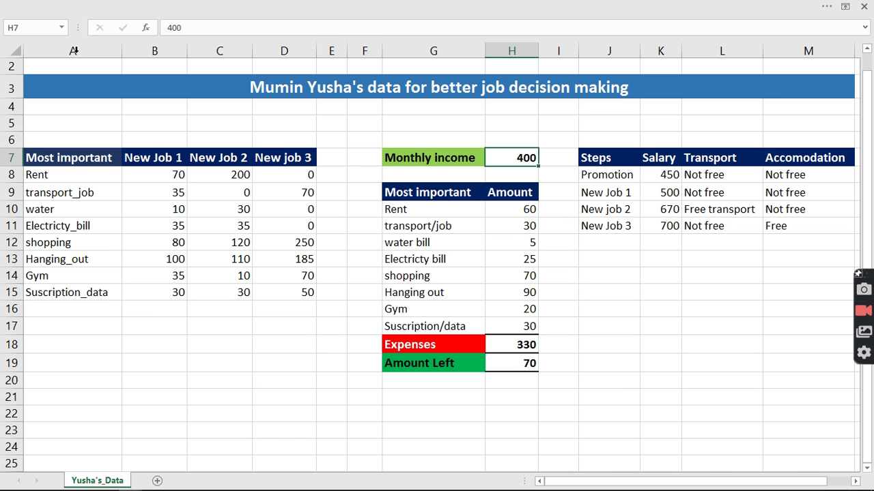
{"action": "left_click", "coordinate": [45, 27]}
{"action": "left_click", "coordinate": [444, 243]}
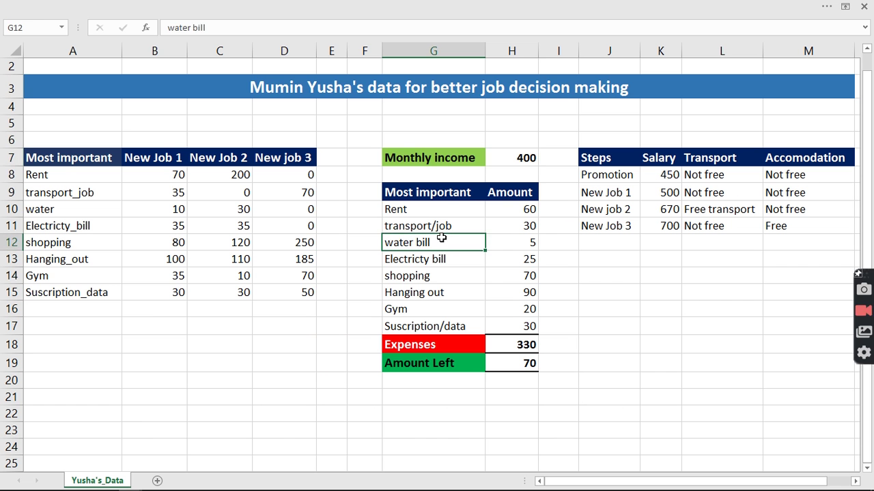
Create cell names for the Monthly income value and the amounts in H10:H19 from the labels in their left column
{"action": "left_click", "coordinate": [459, 161]}
{"action": "left_click_drag", "start_coordinate": [458, 161], "coordinate": [523, 160]}
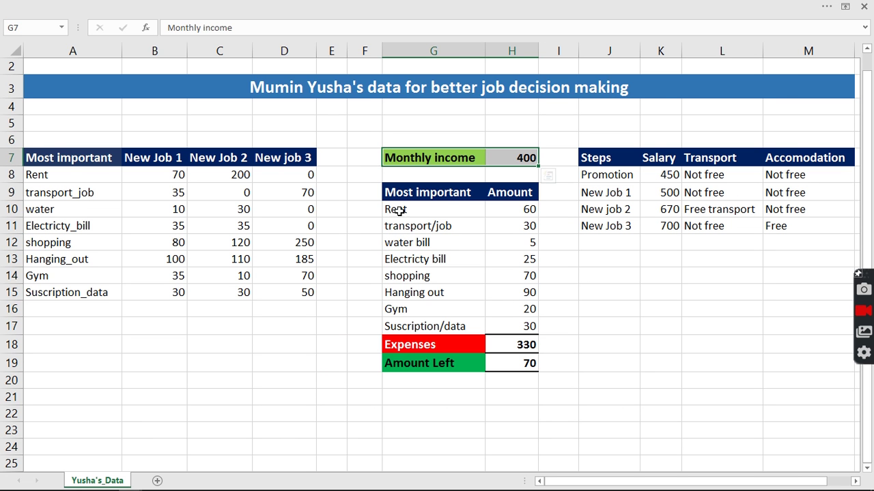
{"action": "mouse_move", "coordinate": [398, 210]}
{"action": "left_mouse_down"}
{"action": "mouse_move", "coordinate": [518, 345]}
{"action": "mouse_move", "coordinate": [519, 363]}
{"action": "left_mouse_up"}
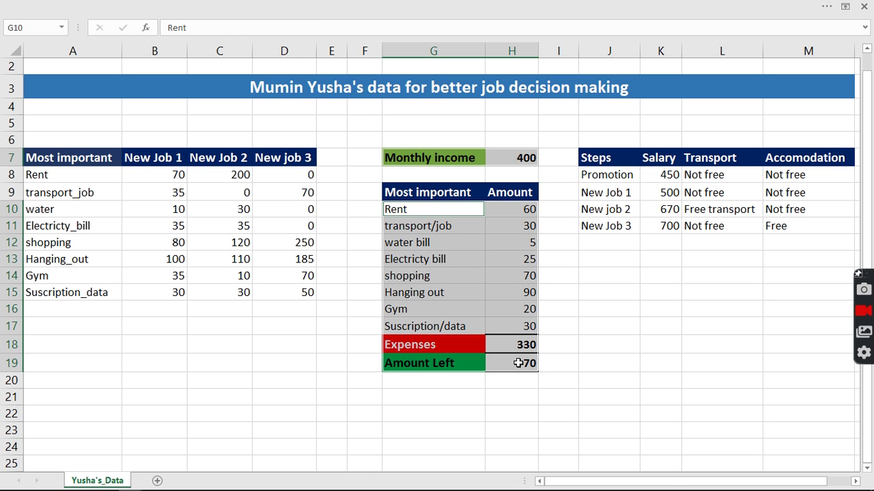
{"action": "left_click", "coordinate": [311, 6]}
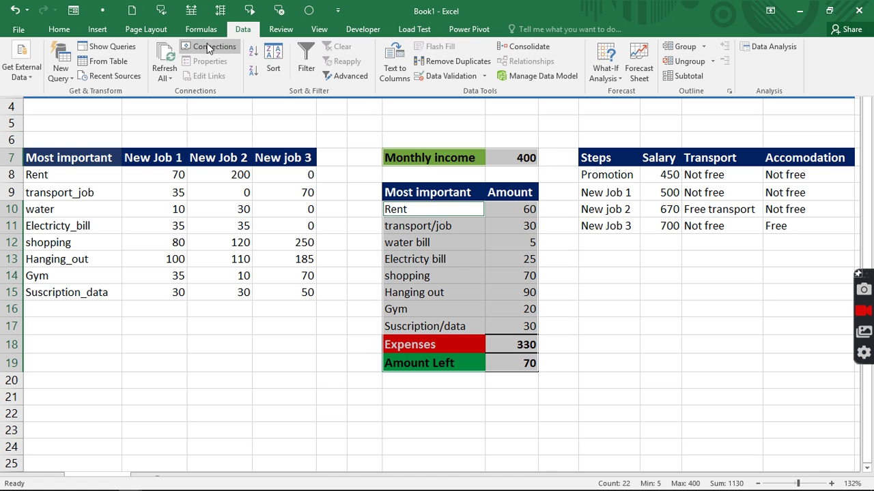
{"action": "left_click", "coordinate": [202, 29]}
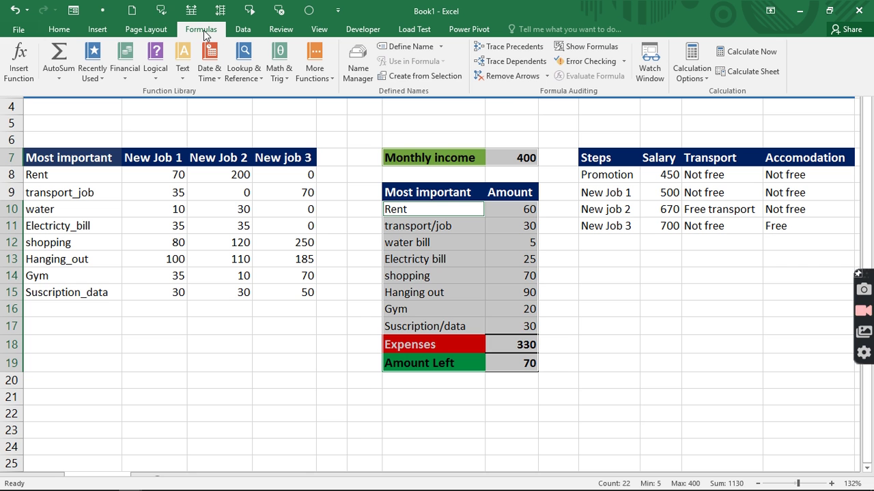
{"action": "left_click", "coordinate": [429, 76]}
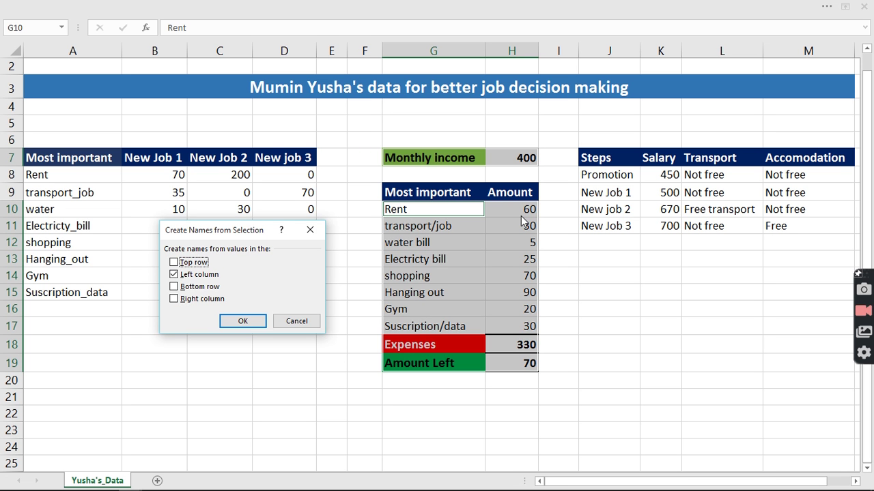
{"action": "left_click", "coordinate": [252, 326]}
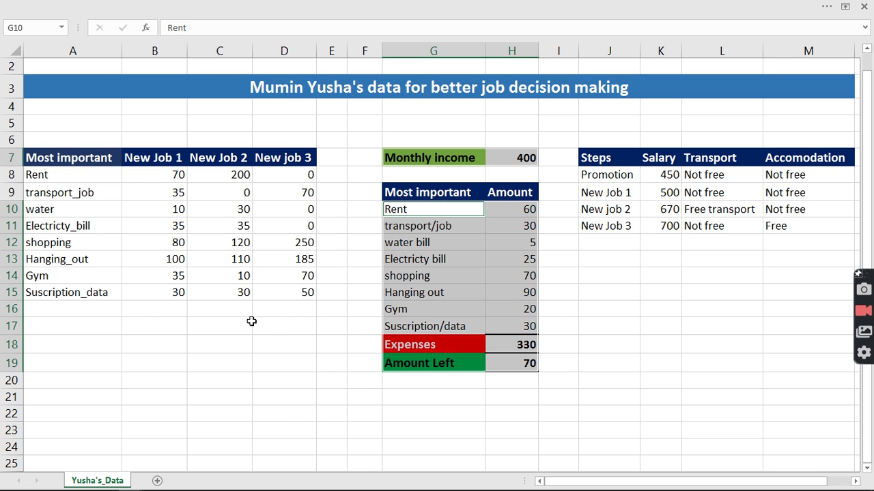
Check the created cell names by jumping to the named cells Rent and Gym
{"action": "left_click", "coordinate": [248, 322]}
{"action": "left_click", "coordinate": [62, 28]}
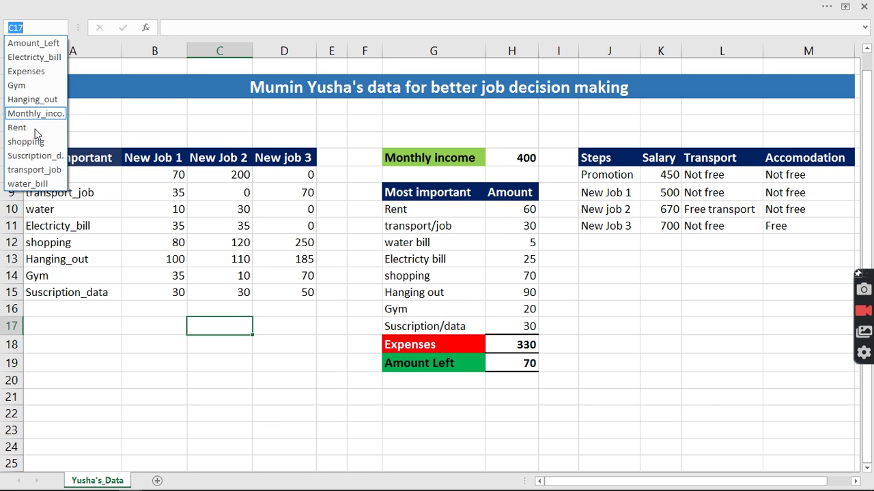
{"action": "left_click", "coordinate": [33, 129]}
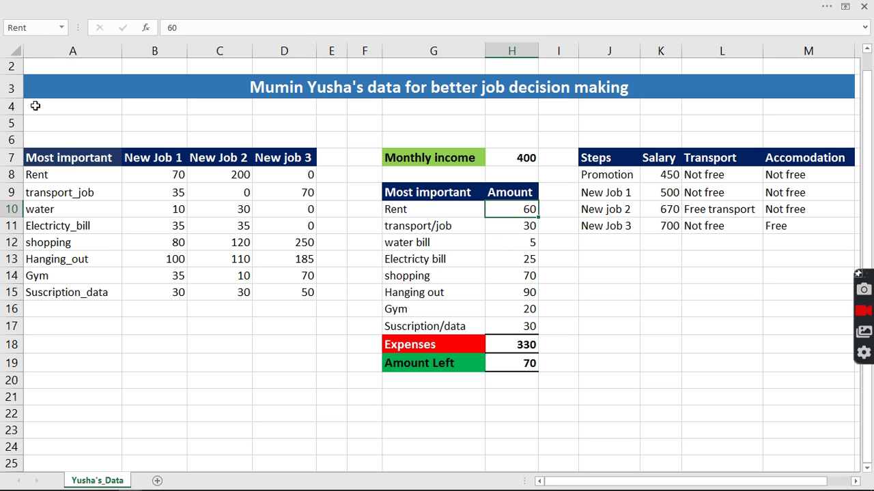
{"action": "left_click", "coordinate": [62, 27]}
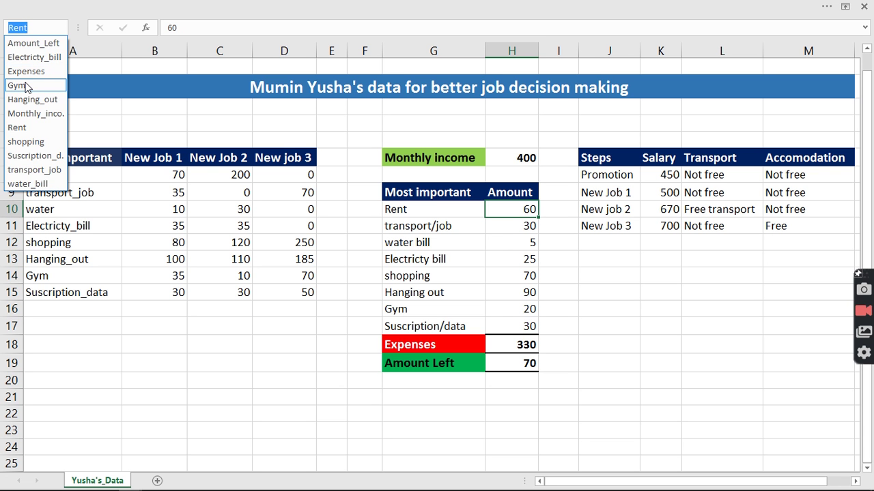
{"action": "key", "text": "Return"}
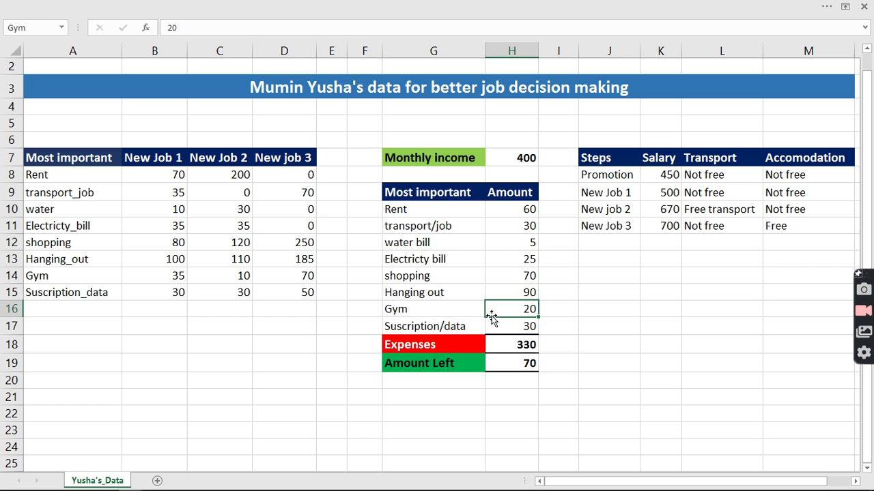
Open the Scenario Manager with the Monthly income value H7 and the expense amounts H10:H17 selected
{"action": "left_click", "coordinate": [509, 158]}
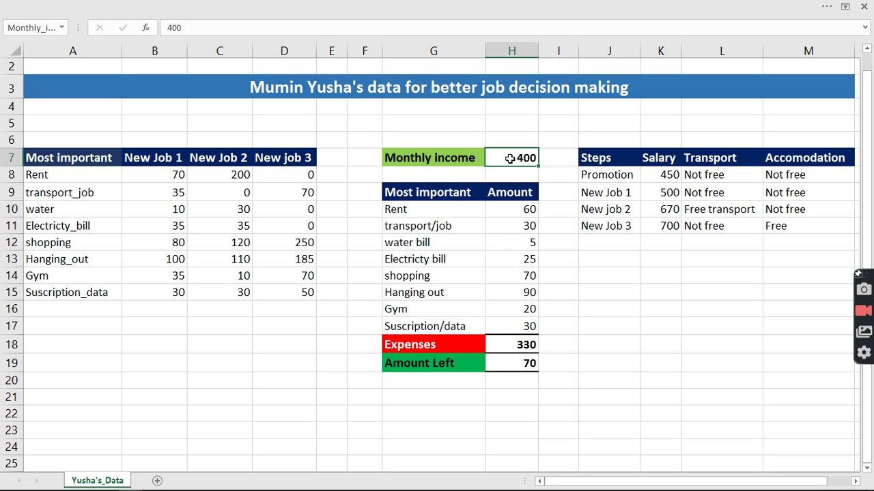
{"action": "left_click_drag", "start_coordinate": [524, 205], "coordinate": [538, 332]}
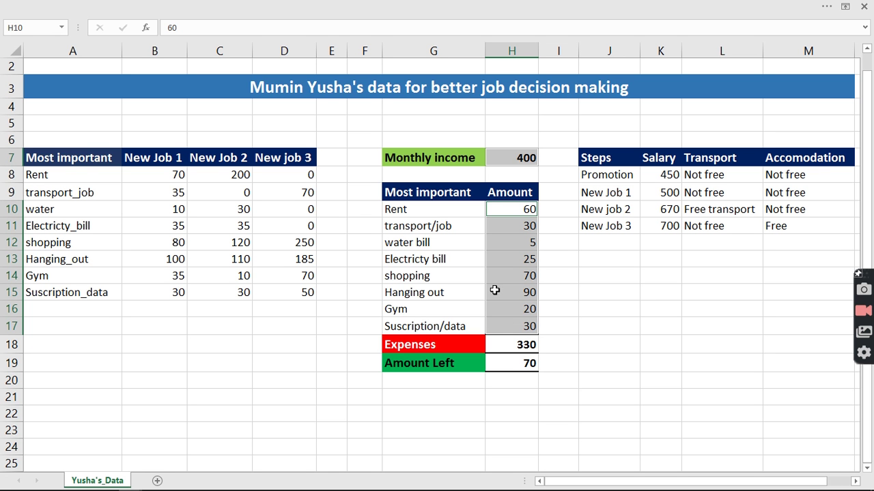
{"action": "left_click", "coordinate": [423, 5]}
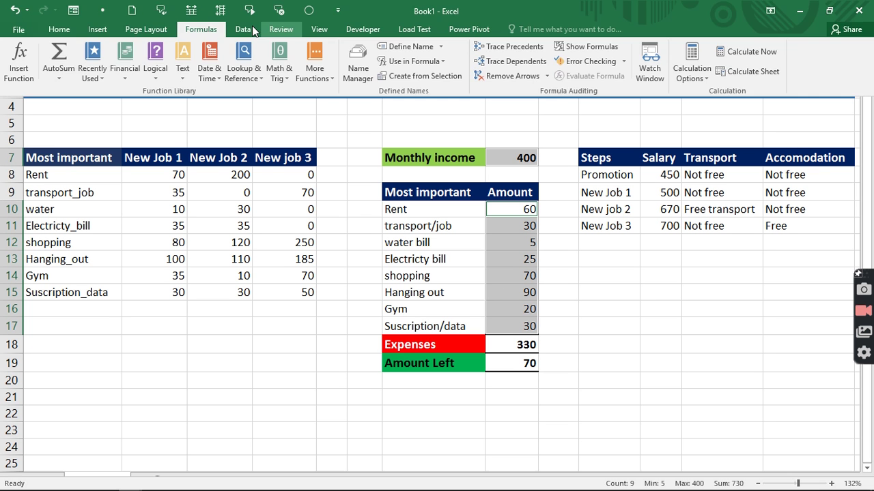
{"action": "left_click", "coordinate": [243, 29]}
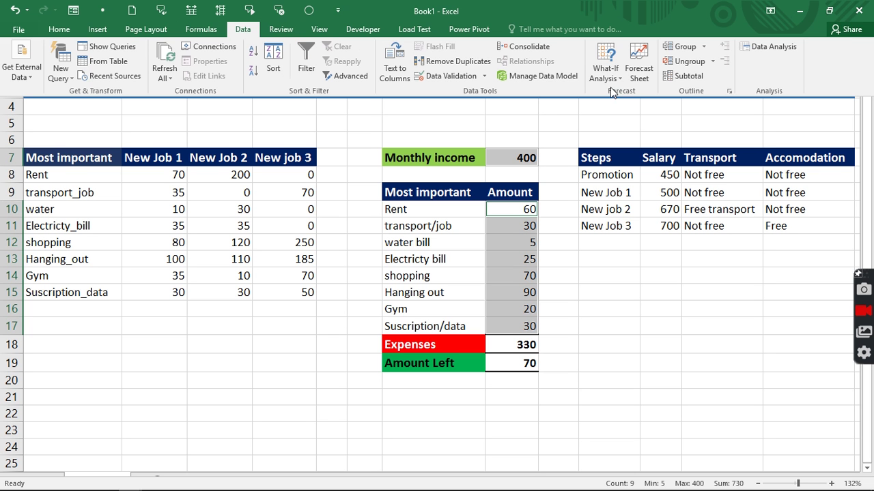
{"action": "left_click", "coordinate": [605, 71]}
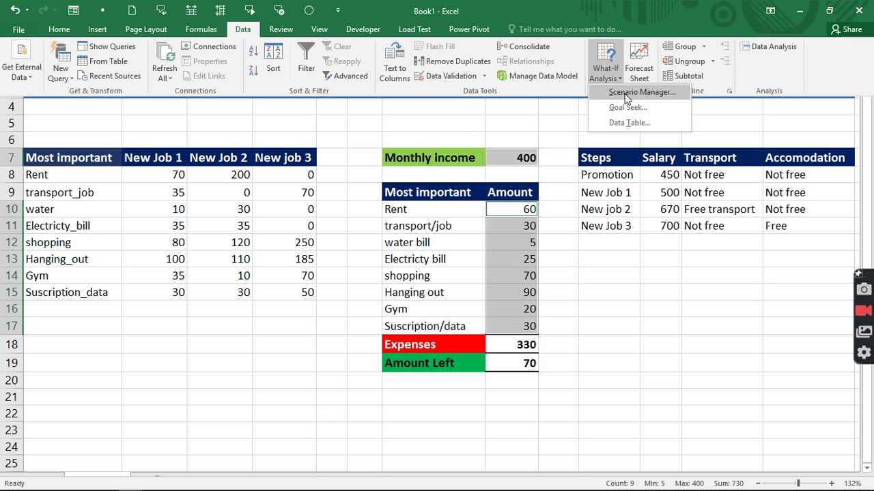
{"action": "left_click", "coordinate": [630, 95]}
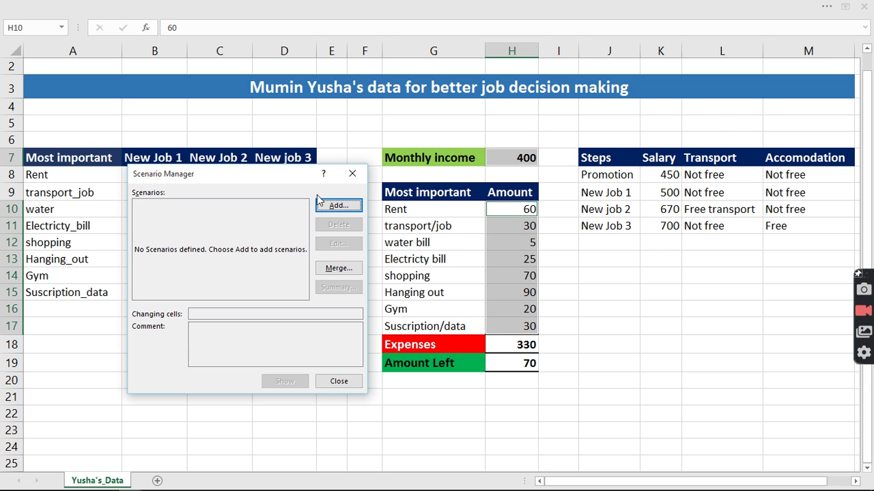
{"action": "left_click_drag", "start_coordinate": [277, 179], "coordinate": [624, 145]}
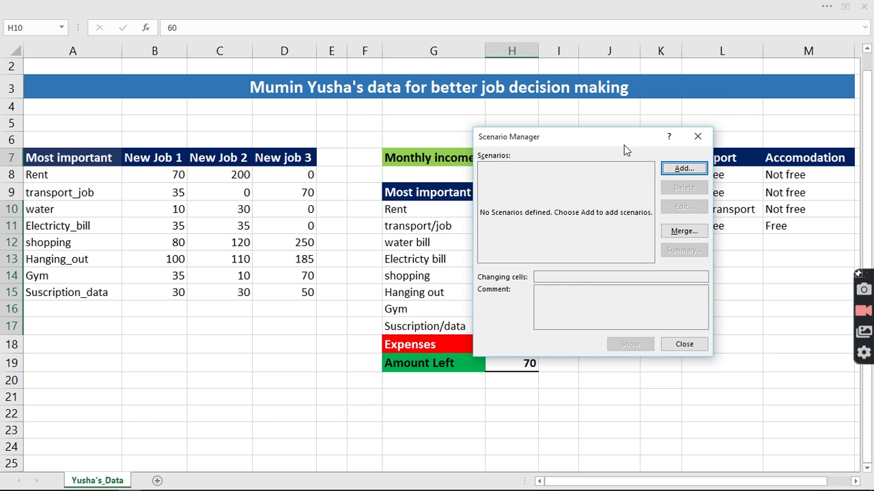
Add a scenario named Promotion with H7,H10:H17 as its changing cells
{"action": "left_click", "coordinate": [685, 169]}
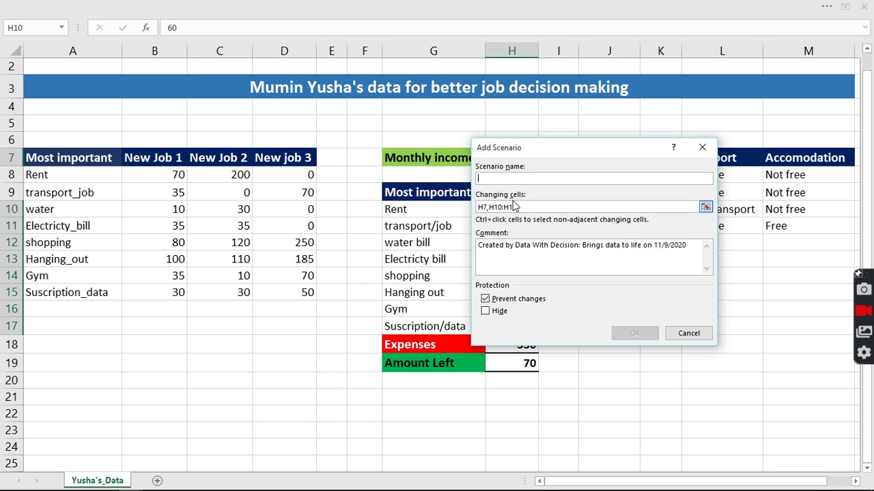
{"action": "type", "text": "Promo"}
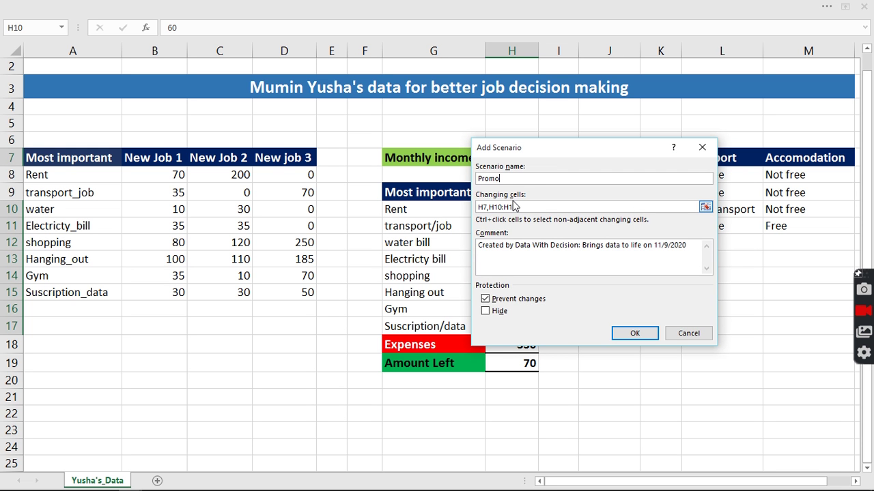
{"action": "type", "text": "tion"}
{"action": "left_click", "coordinate": [628, 336]}
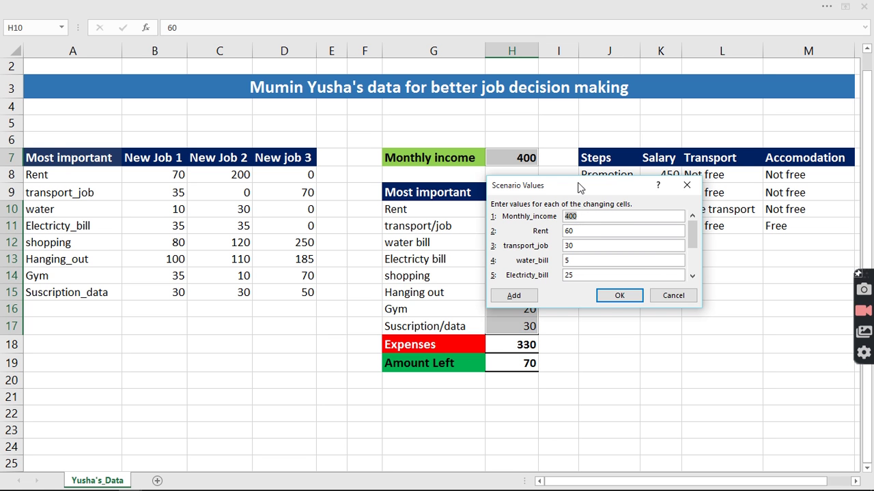
Set Monthly_income to 450 for the Promotion scenario, keep its expense values, and store it to add another scenario
{"action": "left_click_drag", "start_coordinate": [579, 188], "coordinate": [429, 230]}
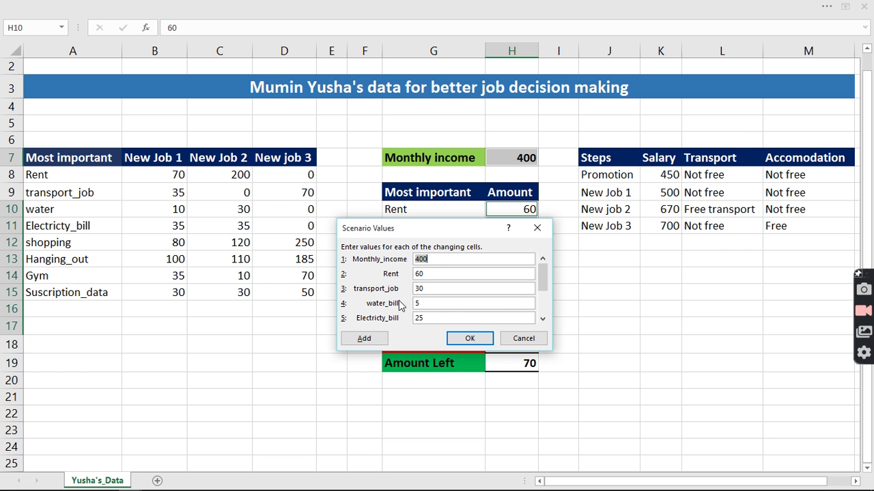
{"action": "type", "text": "450"}
{"action": "left_click", "coordinate": [443, 273]}
{"action": "left_click_drag", "start_coordinate": [425, 274], "coordinate": [409, 303]}
{"action": "scroll", "coordinate": [539, 283], "scroll_direction": "down", "scroll_amount": 1}
{"action": "left_click_drag", "start_coordinate": [497, 303], "coordinate": [433, 303]}
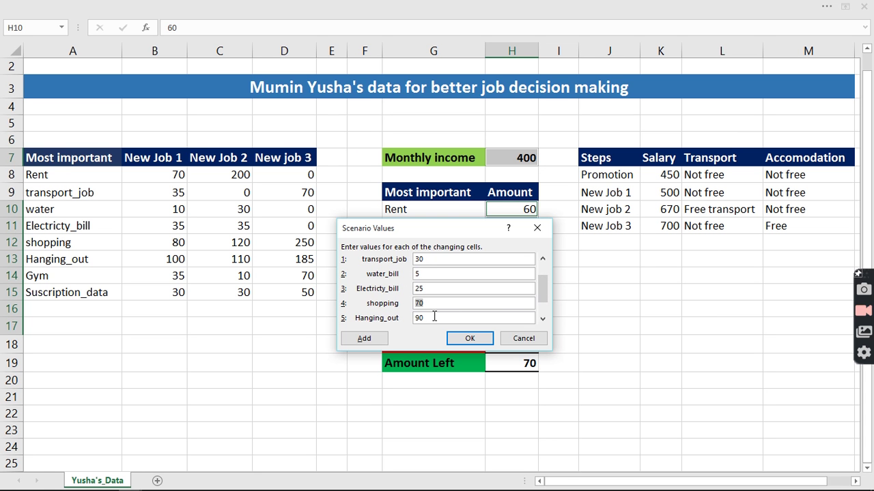
{"action": "left_click", "coordinate": [433, 317]}
{"action": "key", "text": "Tab"}
{"action": "key", "text": "Tab"}
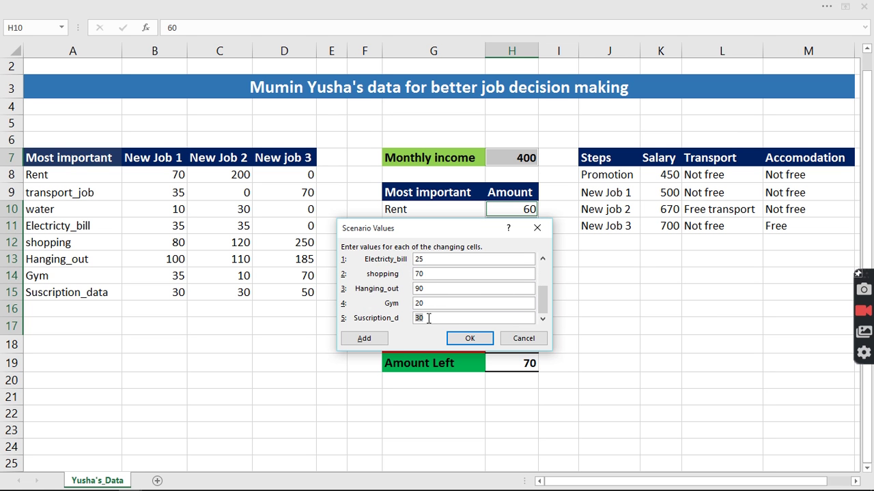
{"action": "left_click", "coordinate": [419, 301]}
{"action": "left_click", "coordinate": [431, 274]}
{"action": "left_click_drag", "start_coordinate": [430, 275], "coordinate": [410, 278]}
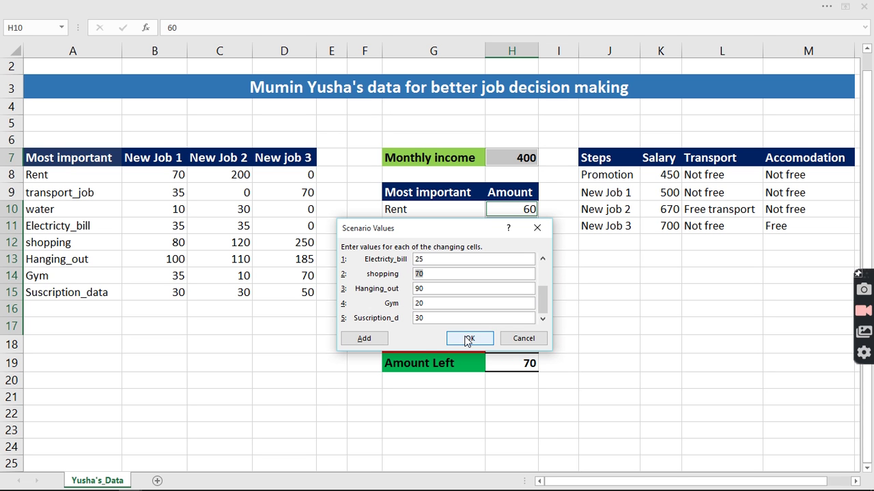
{"action": "left_click", "coordinate": [371, 339]}
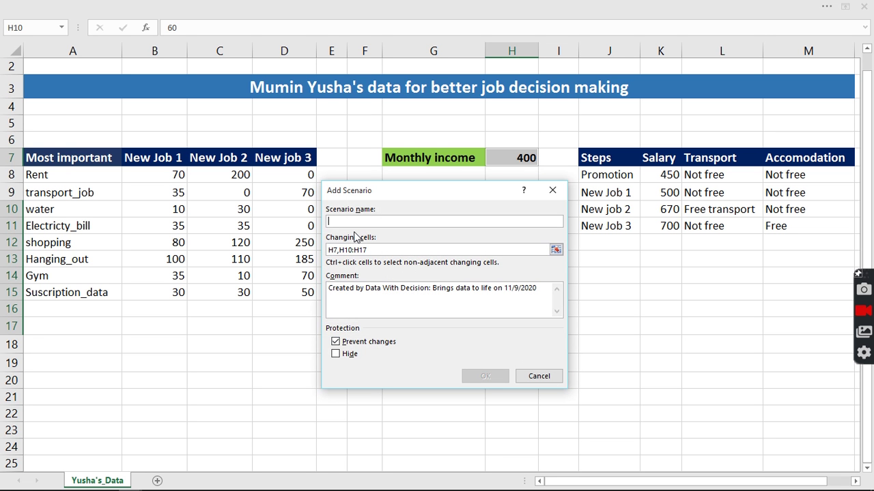
Name the scenario New Job 1 and accept H7,H10:H17 as its changing cells
{"action": "type", "text": "B"}
{"action": "key", "text": "BackSpace"}
{"action": "type", "text": "N"}
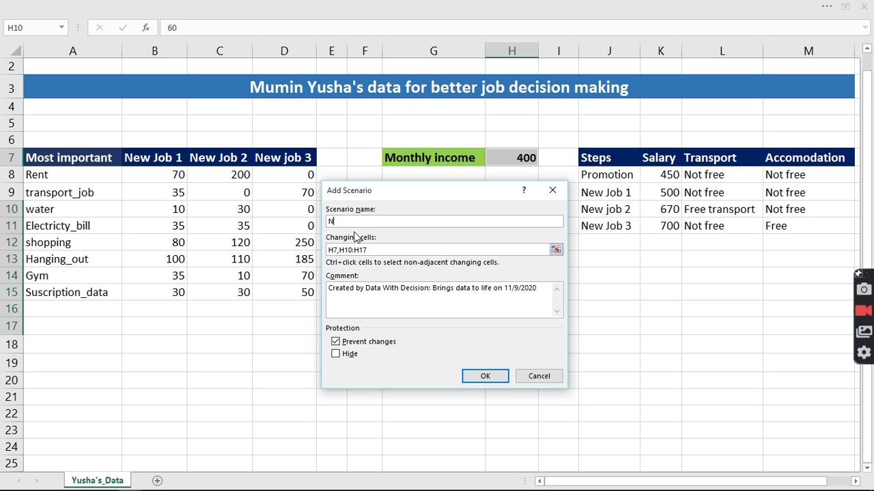
{"action": "type", "text": "ewJob"}
{"action": "key", "text": "BackSpace"}
{"action": "key", "text": "BackSpace"}
{"action": "key", "text": "BackSpace"}
{"action": "type", "text": "Job"}
{"action": "type", "text": "1"}
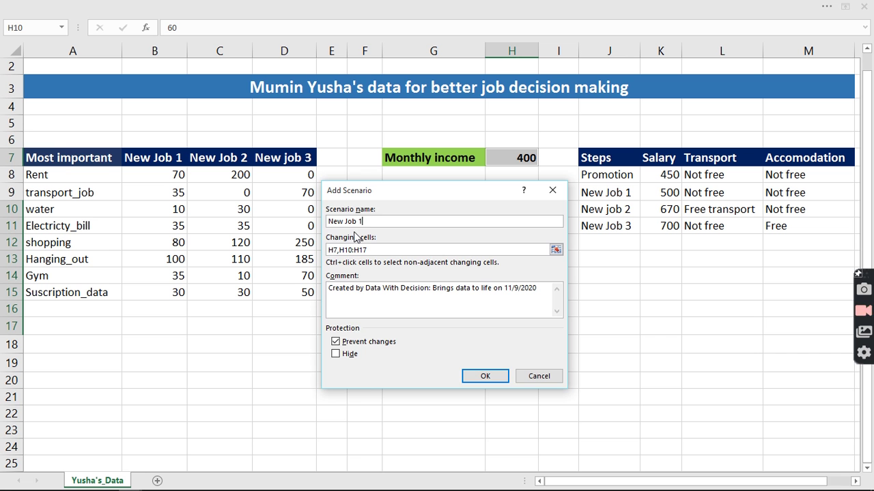
{"action": "left_click", "coordinate": [505, 374]}
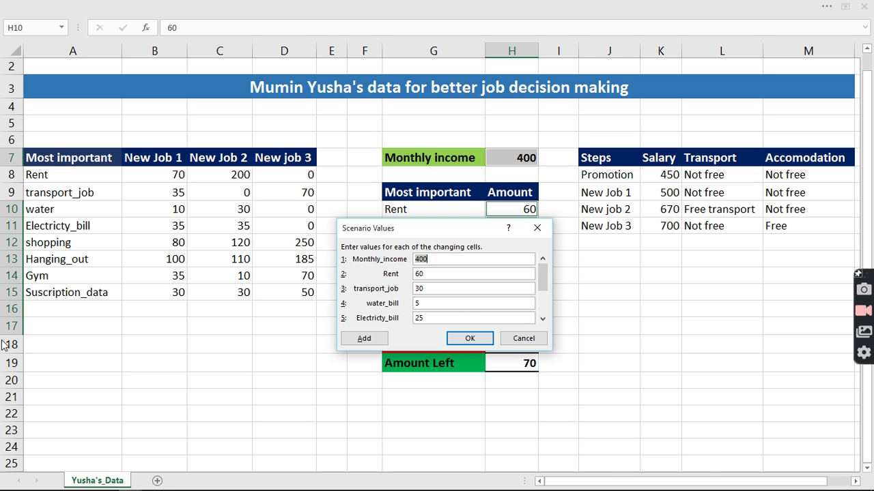
For New Job 1, set Monthly_income to 500, Rent to 70, transport_job to 35 and water_bill to 10
{"action": "type", "text": "500"}
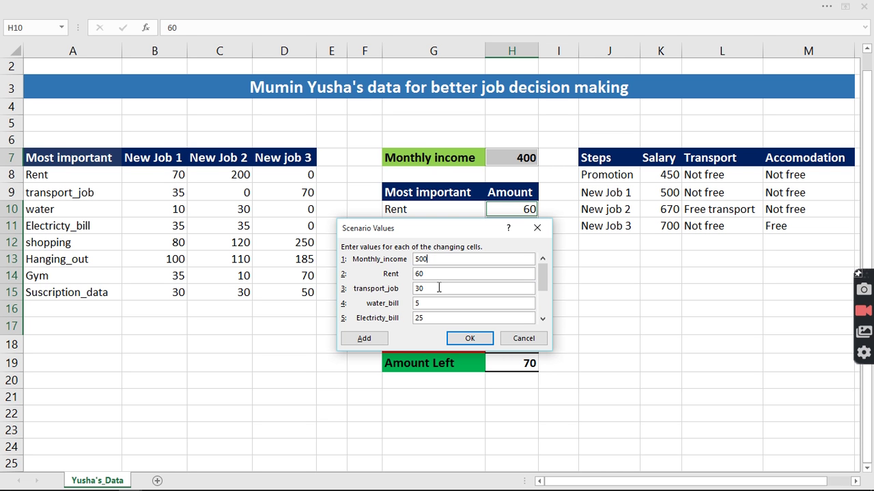
{"action": "left_click_drag", "start_coordinate": [426, 273], "coordinate": [415, 274]}
{"action": "type", "text": "70"}
{"action": "double_click", "coordinate": [432, 290]}
{"action": "type", "text": "35"}
{"action": "key", "text": "Tab"}
{"action": "type", "text": "10"}
Set New Job 1's shopping to 80, Hanging_out to 100 and subscription to 30, and store it to add another scenario
{"action": "left_click", "coordinate": [543, 318]}
{"action": "left_click", "coordinate": [542, 319]}
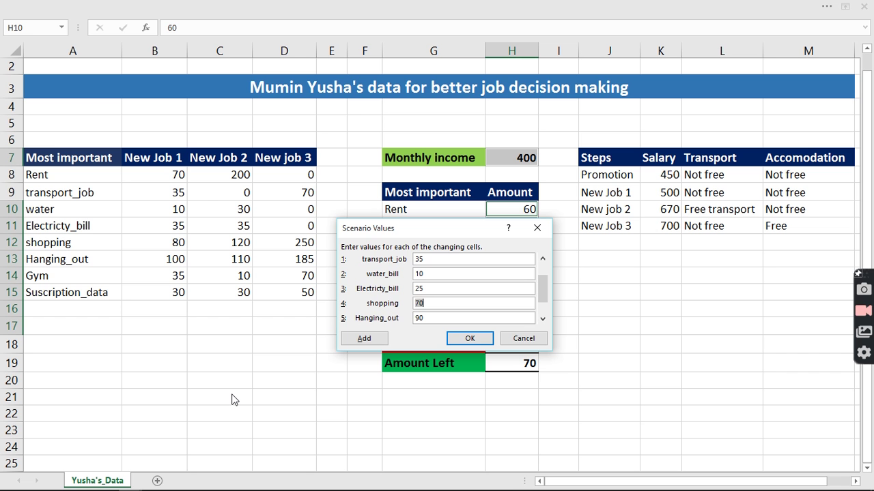
{"action": "type", "text": "80"}
{"action": "left_click", "coordinate": [472, 318]}
{"action": "key", "text": "shift+Home"}
{"action": "type", "text": "100"}
{"action": "left_click", "coordinate": [543, 318]}
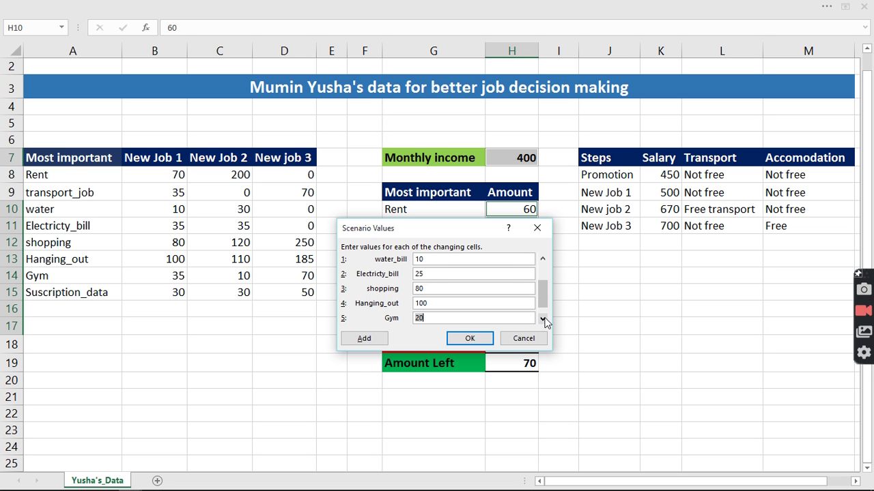
{"action": "left_click", "coordinate": [544, 318]}
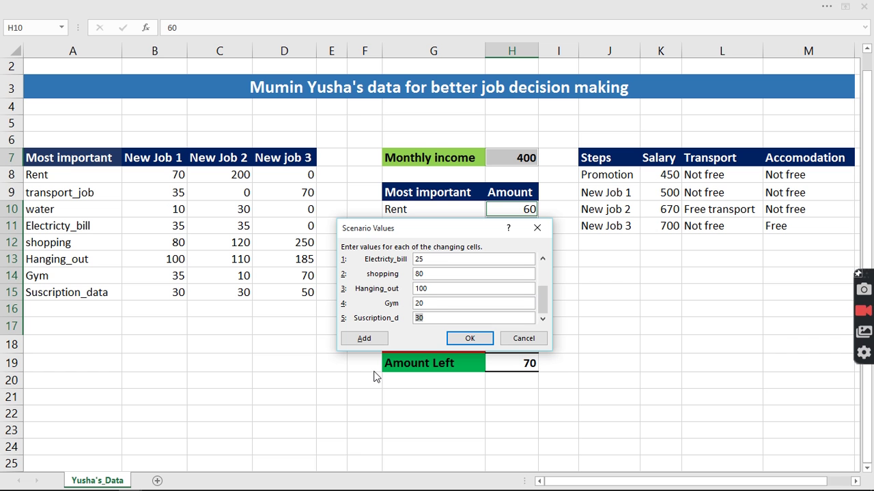
{"action": "type", "text": "30"}
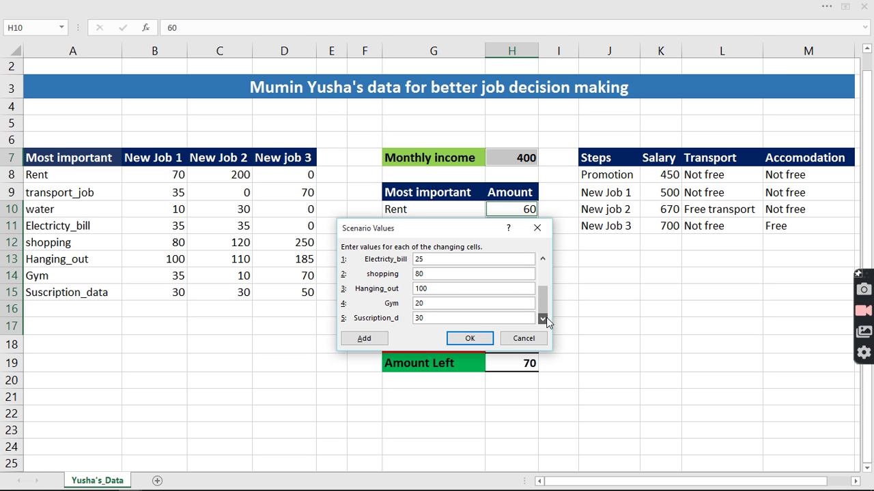
{"action": "left_click", "coordinate": [381, 339]}
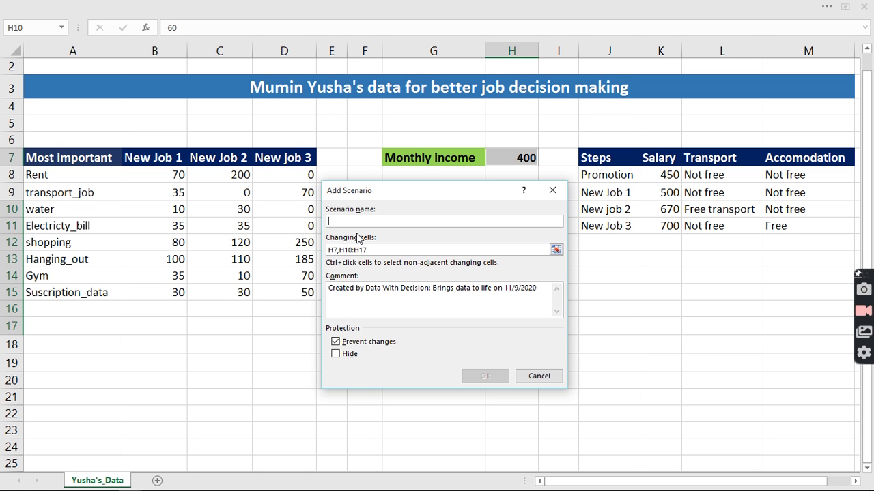
Name the scenario New Job2 and accept H7,H10:H17 as its changing cells
{"action": "type", "text": "Be"}
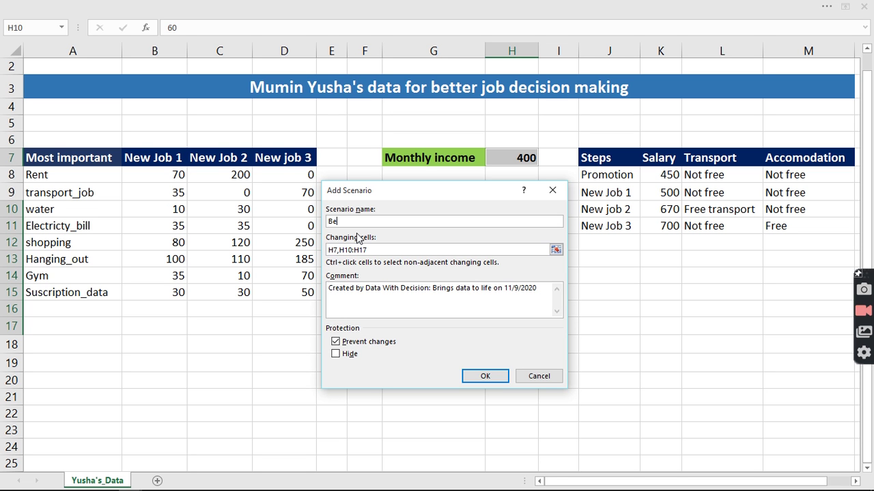
{"action": "key", "text": "BackSpace"}
{"action": "key", "text": "BackSpace"}
{"action": "type", "text": "New Job2"}
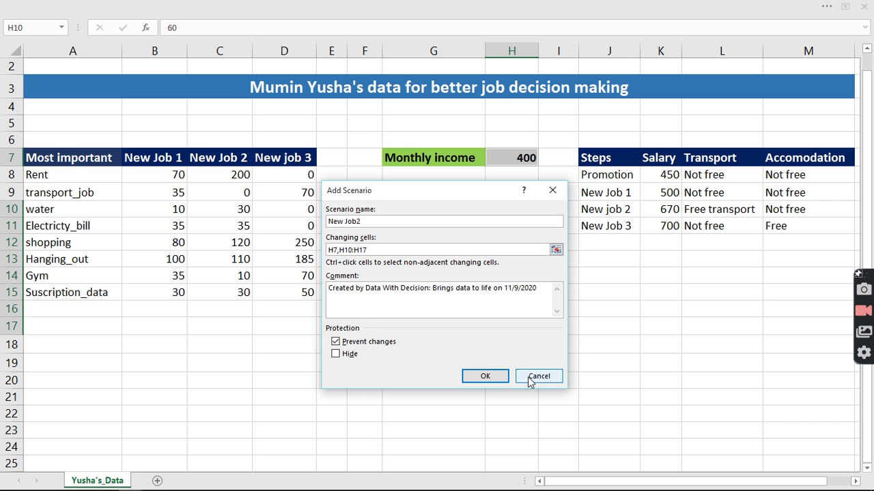
{"action": "left_click", "coordinate": [489, 377]}
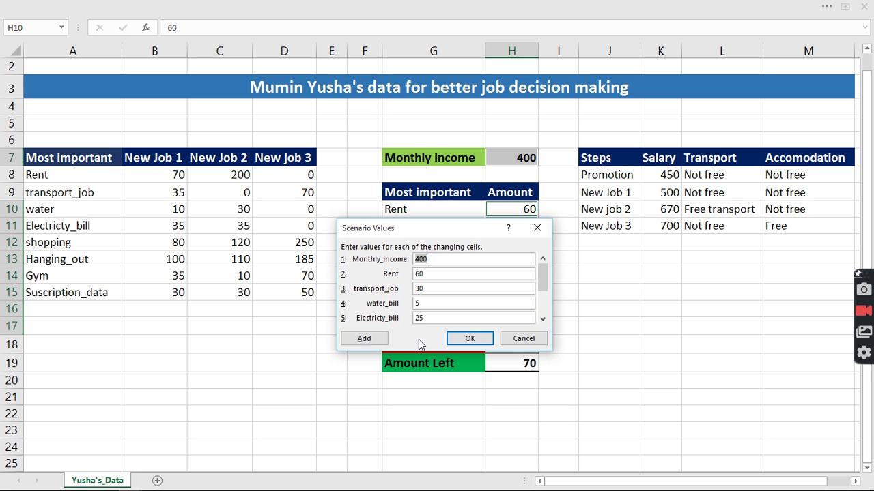
For New Job2, set Monthly_income to 670, Rent to 200 and transport_job to 0
{"action": "type", "text": "670"}
{"action": "key", "text": "Tab"}
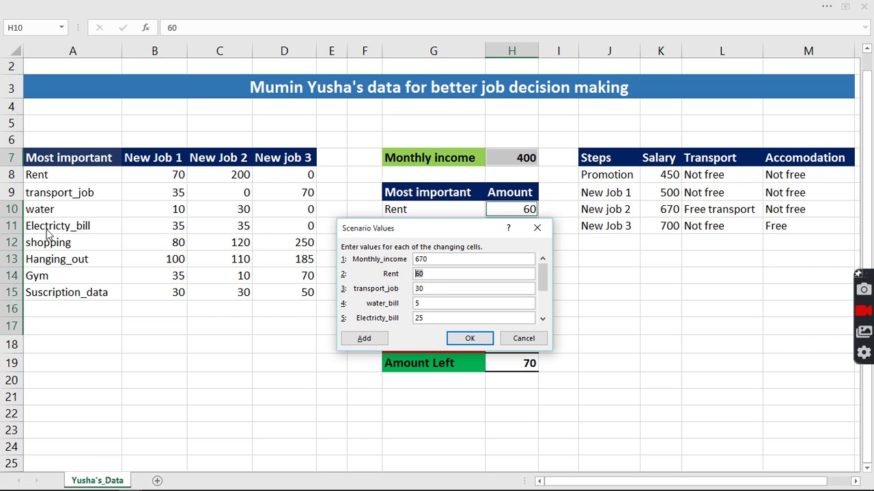
{"action": "type", "text": "200"}
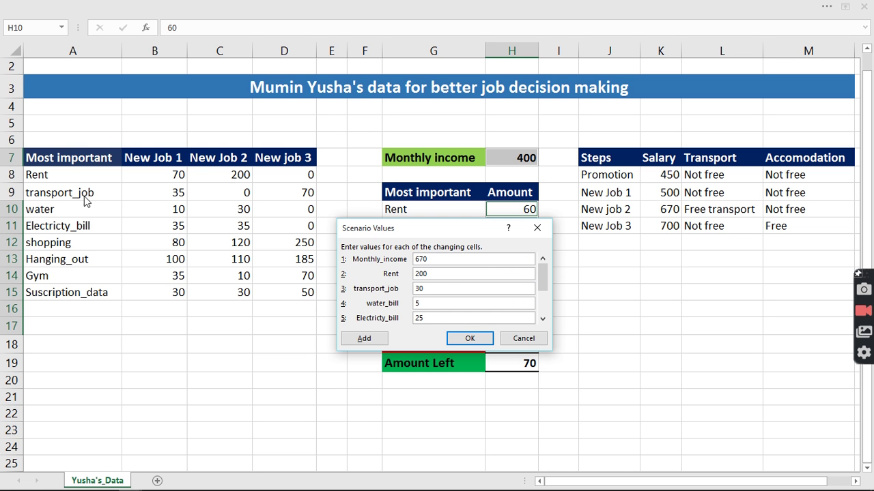
{"action": "double_click", "coordinate": [433, 288]}
{"action": "type", "text": "0"}
Set New Job2's water_bill to 30 and Electricty_bill to 35
{"action": "key", "text": "Tab"}
{"action": "type", "text": "530"}
{"action": "key", "text": "BackSpace"}
{"action": "key", "text": "BackSpace"}
{"action": "key", "text": "BackSpace"}
{"action": "type", "text": "30"}
{"action": "double_click", "coordinate": [433, 318]}
{"action": "type", "text": "35"}
Set New Job2's shopping to 120, Hanging_out to 110 and Gym to 10, and store it to add another scenario
{"action": "left_click", "coordinate": [543, 319]}
{"action": "left_click", "coordinate": [543, 318]}
{"action": "left_click", "coordinate": [543, 318]}
{"action": "left_click", "coordinate": [543, 318]}
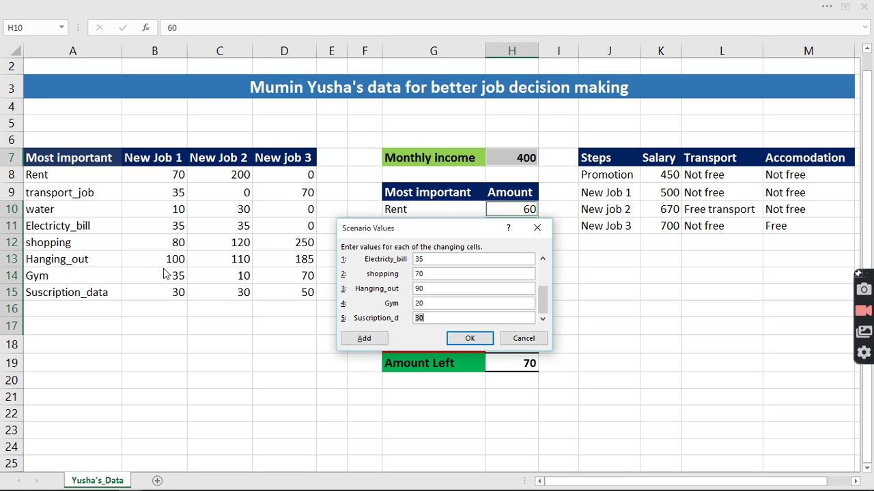
{"action": "double_click", "coordinate": [430, 274]}
{"action": "type", "text": "120"}
{"action": "key", "text": "Tab"}
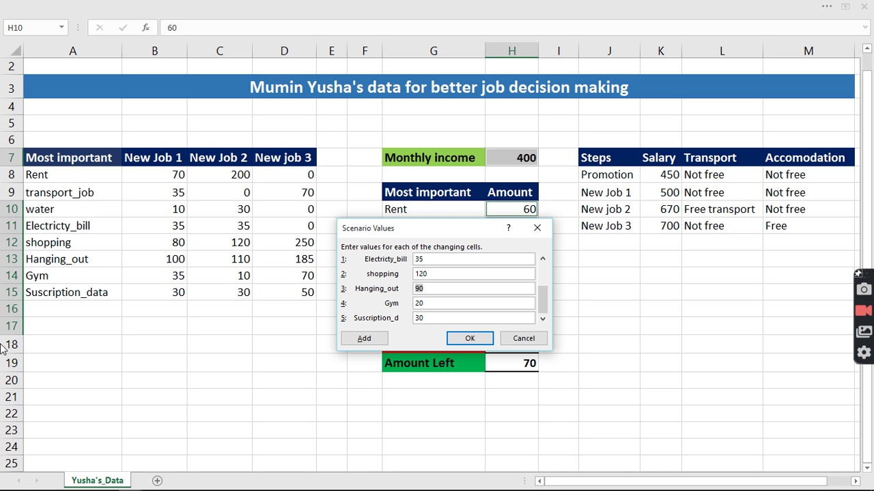
{"action": "type", "text": "110"}
{"action": "double_click", "coordinate": [417, 302]}
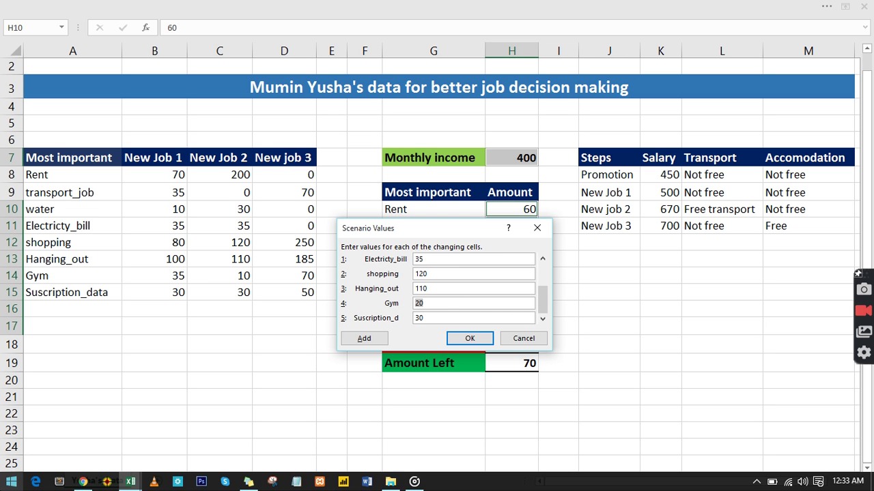
{"action": "type", "text": "10"}
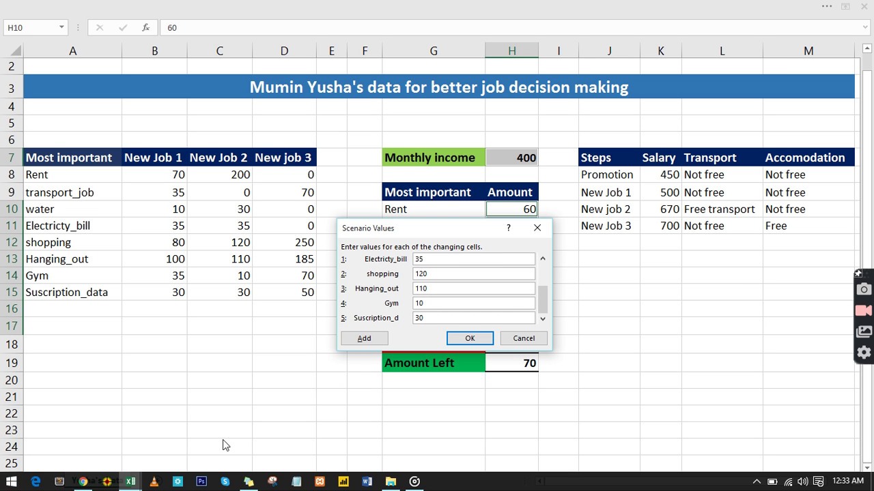
{"action": "left_click", "coordinate": [366, 338]}
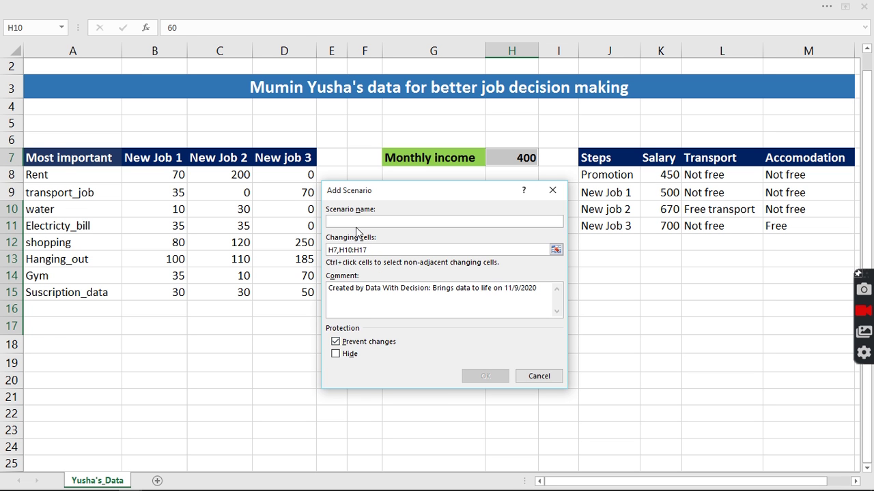
Name the scenario New job 3 and accept H7,H10:H17 as its changing cells
{"action": "type", "text": "Be"}
{"action": "key", "text": "BackSpace"}
{"action": "key", "text": "BackSpace"}
{"action": "type", "text": "B"}
{"action": "key", "text": "BackSpace"}
{"action": "type", "text": "N"}
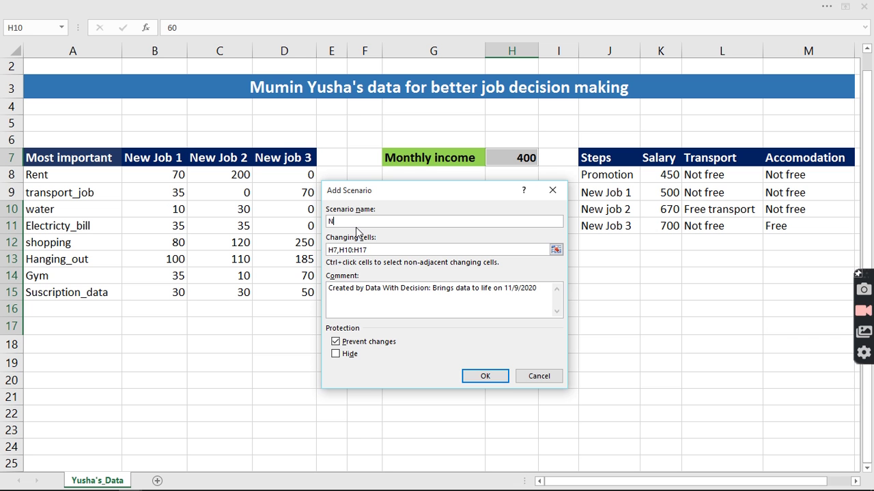
{"action": "type", "text": "ew job 3"}
{"action": "left_click", "coordinate": [484, 376]}
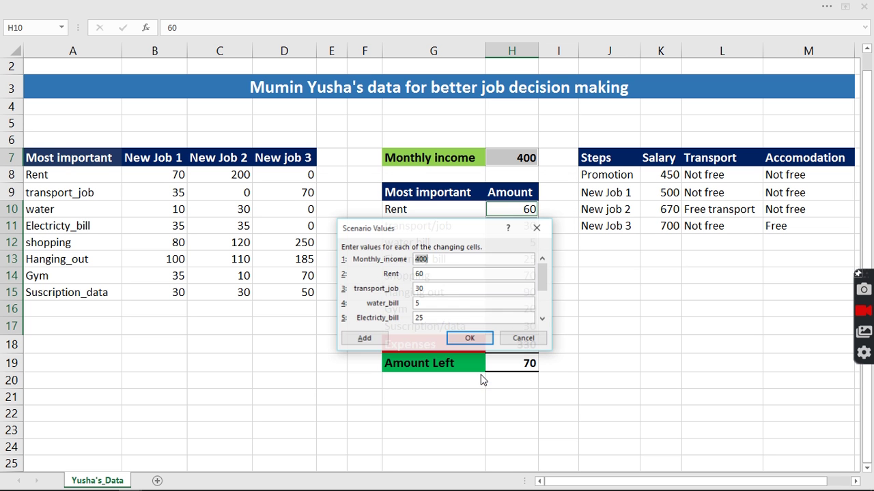
For New job 3, set Rent to 0, transport_job to 70, water_bill to 0 and Electricty_bill to 0
{"action": "left_click", "coordinate": [429, 274]}
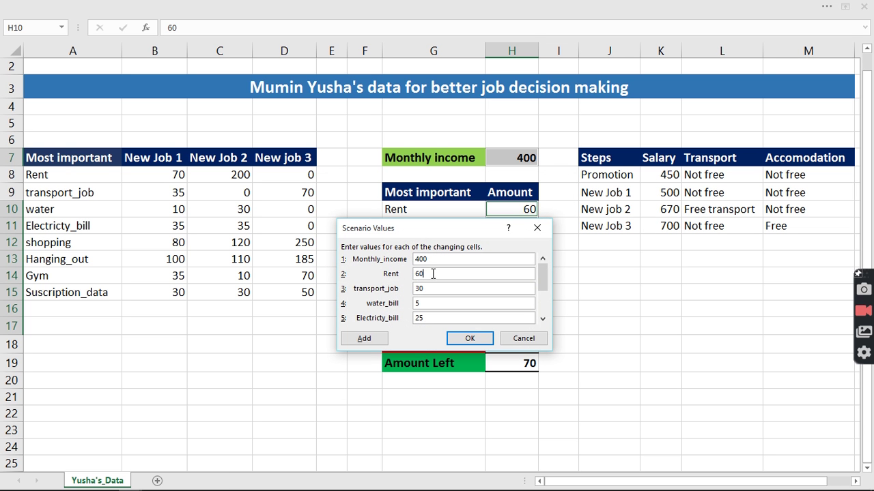
{"action": "left_click_drag", "start_coordinate": [432, 274], "coordinate": [356, 276]}
{"action": "type", "text": "0"}
{"action": "key", "text": "Tab"}
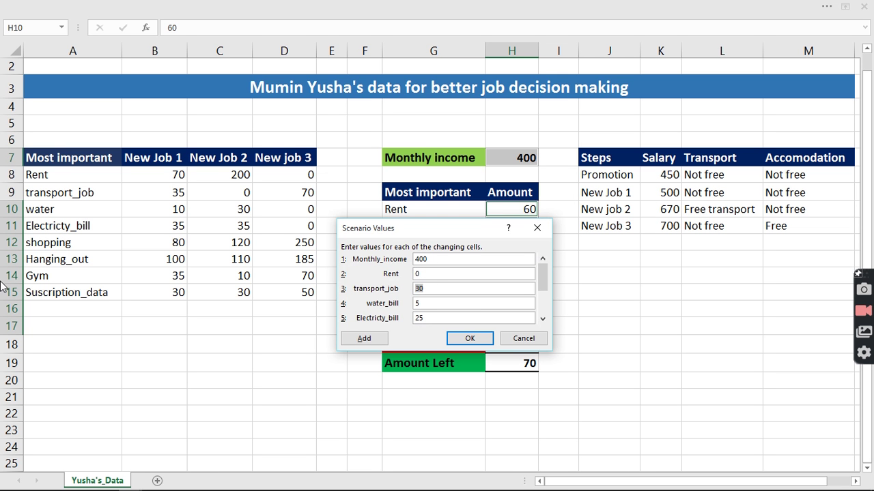
{"action": "type", "text": "70"}
{"action": "key", "text": "Tab"}
{"action": "type", "text": "0"}
{"action": "key", "text": "Tab"}
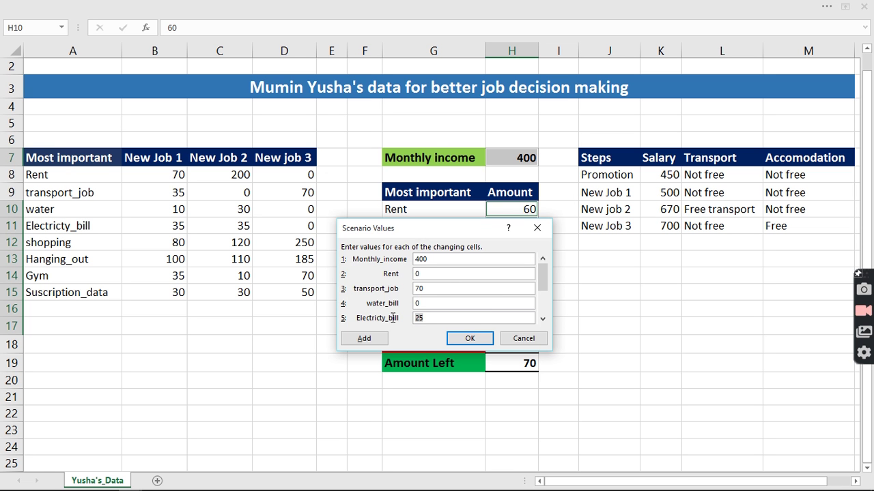
{"action": "type", "text": "0"}
Set New job 3's shopping to 250 and Hanging_out to 180
{"action": "left_click", "coordinate": [542, 318]}
{"action": "left_click", "coordinate": [543, 318]}
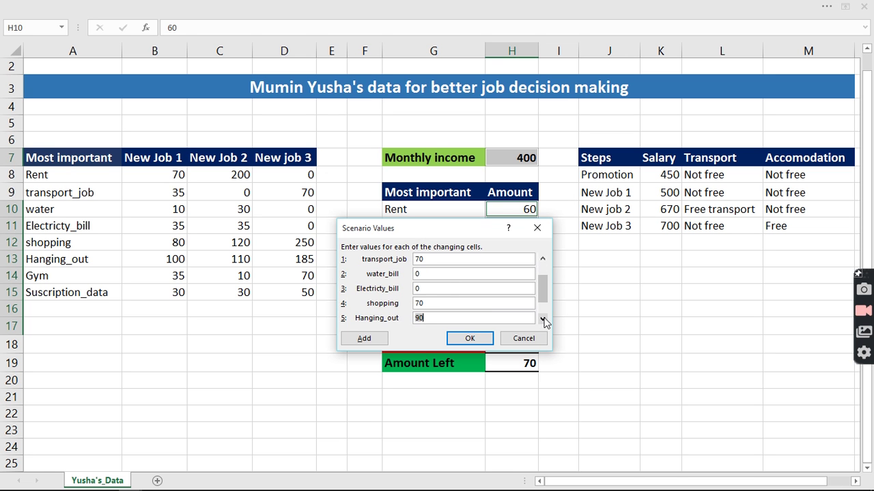
{"action": "left_click", "coordinate": [542, 318]}
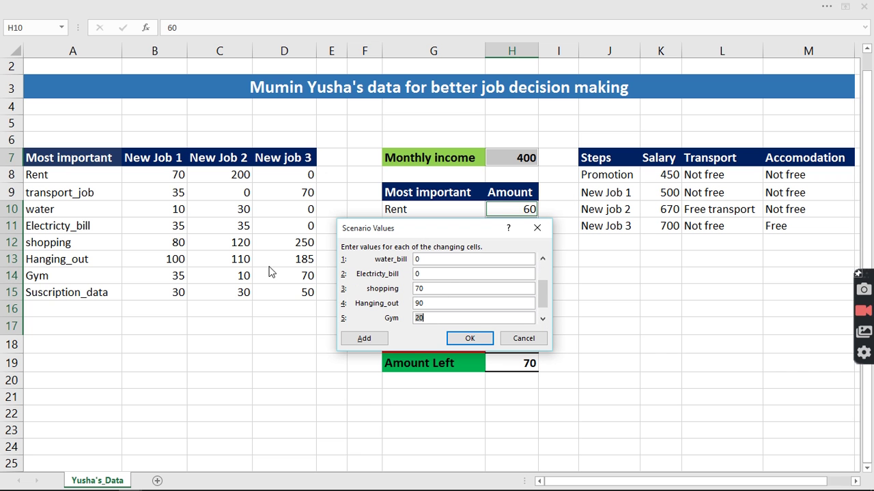
{"action": "left_click", "coordinate": [439, 291]}
{"action": "left_click_drag", "start_coordinate": [432, 289], "coordinate": [398, 293]}
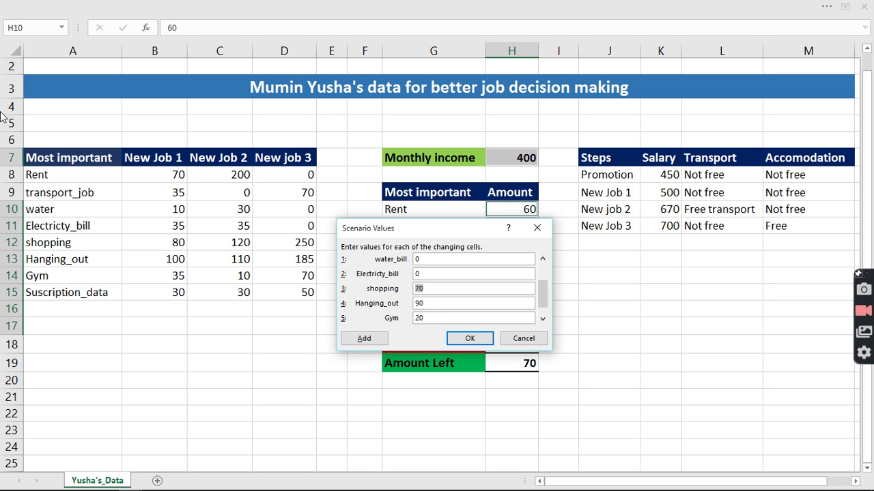
{"action": "type", "text": "250"}
{"action": "left_click_drag", "start_coordinate": [432, 304], "coordinate": [380, 307]}
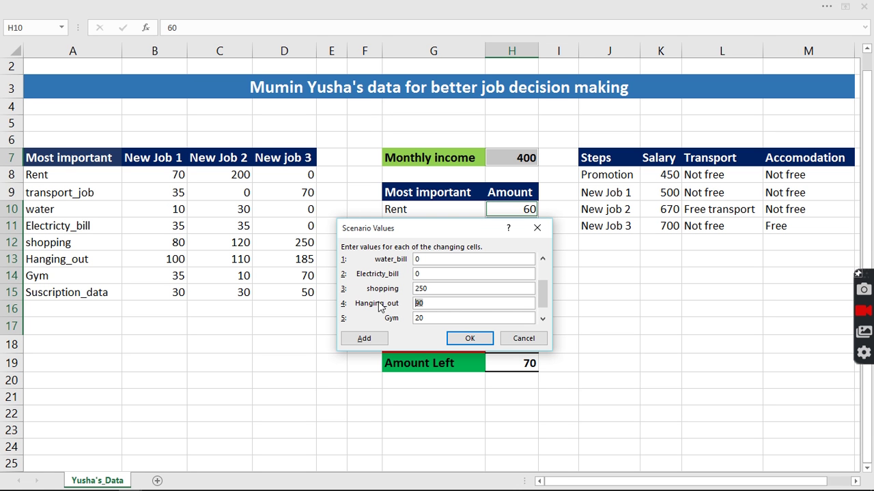
{"action": "type", "text": "180"}
Set New job 3's Gym to 70 and Suscription_data to 50, and store the scenario
{"action": "left_click", "coordinate": [445, 318]}
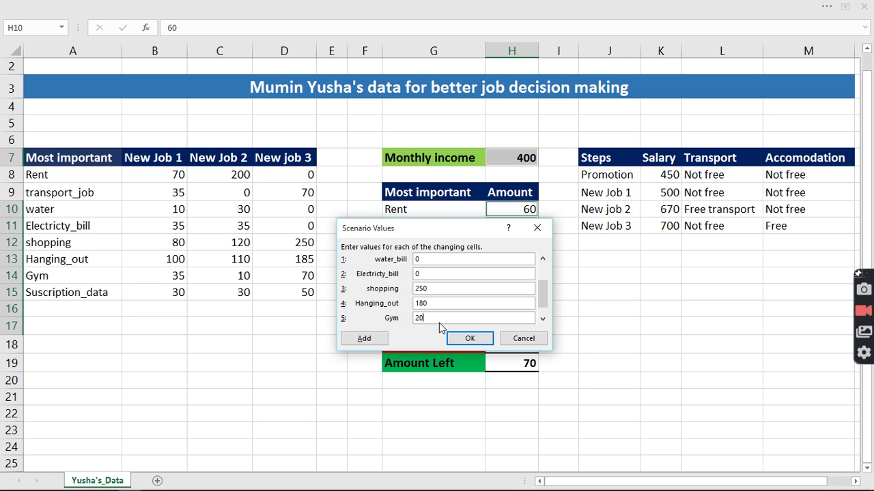
{"action": "key", "text": "shift+Home"}
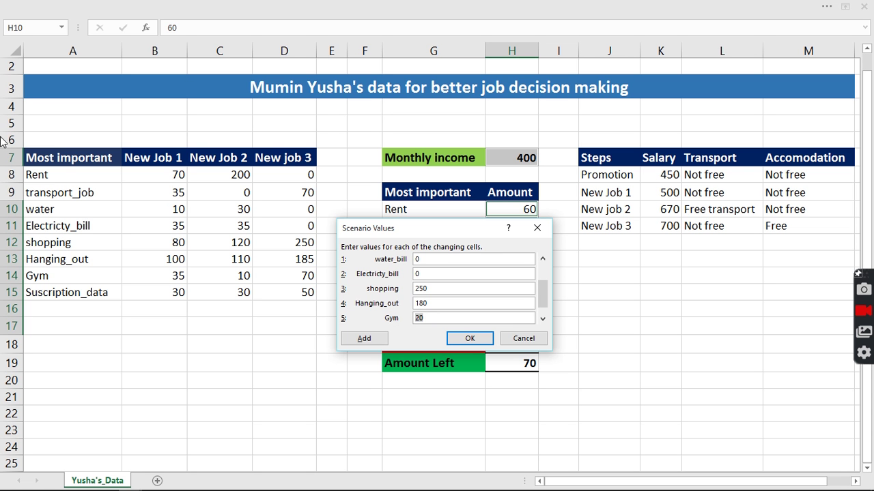
{"action": "type", "text": "70"}
{"action": "left_click", "coordinate": [543, 318]}
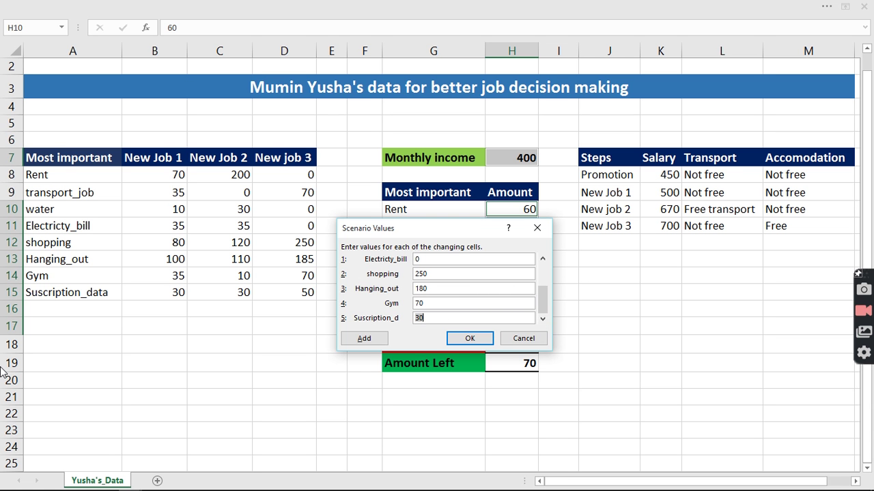
{"action": "type", "text": "50"}
{"action": "left_click", "coordinate": [470, 339]}
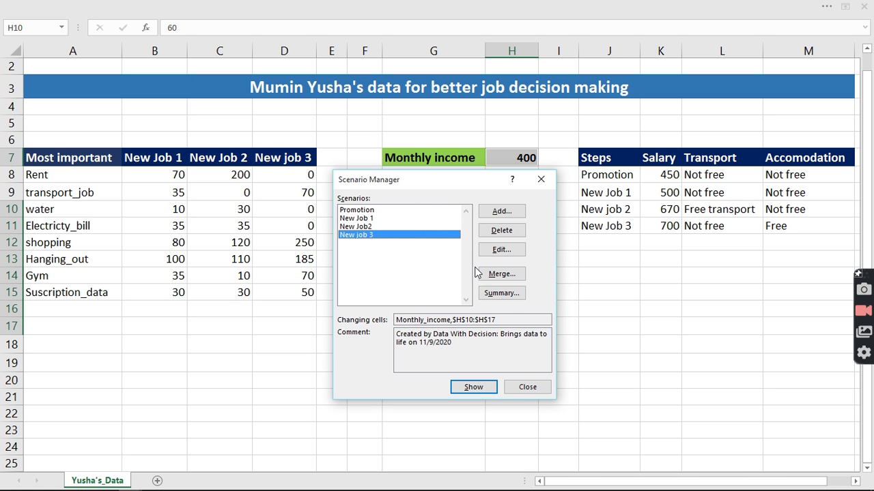
Generate a Scenario summary report with H19, the Amount Left, as the result cell
{"action": "left_click", "coordinate": [503, 294]}
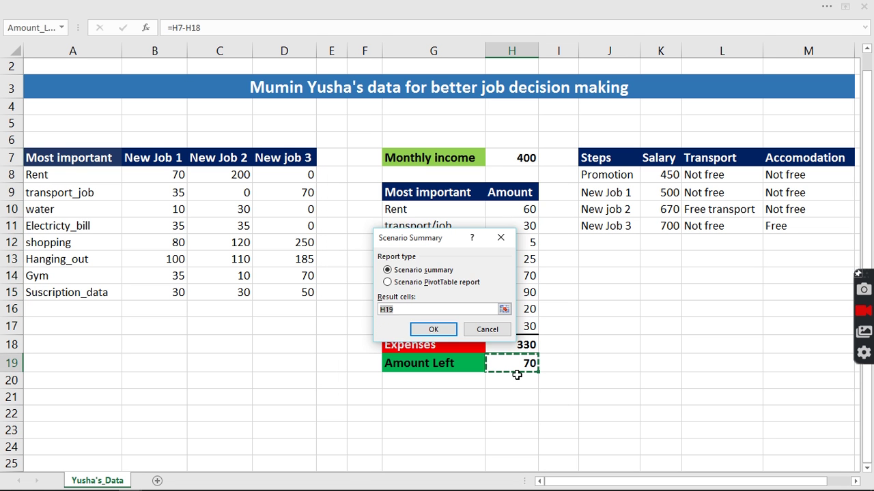
{"action": "left_click_drag", "start_coordinate": [448, 241], "coordinate": [237, 226]}
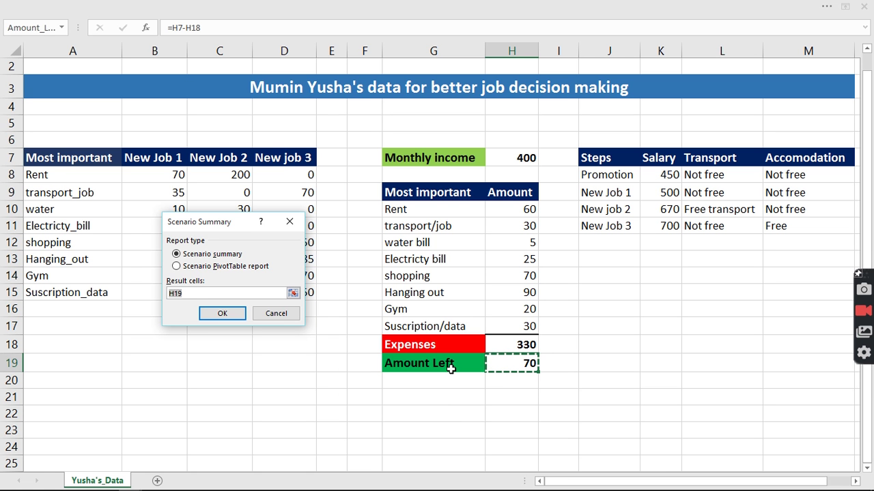
{"action": "left_click", "coordinate": [230, 312]}
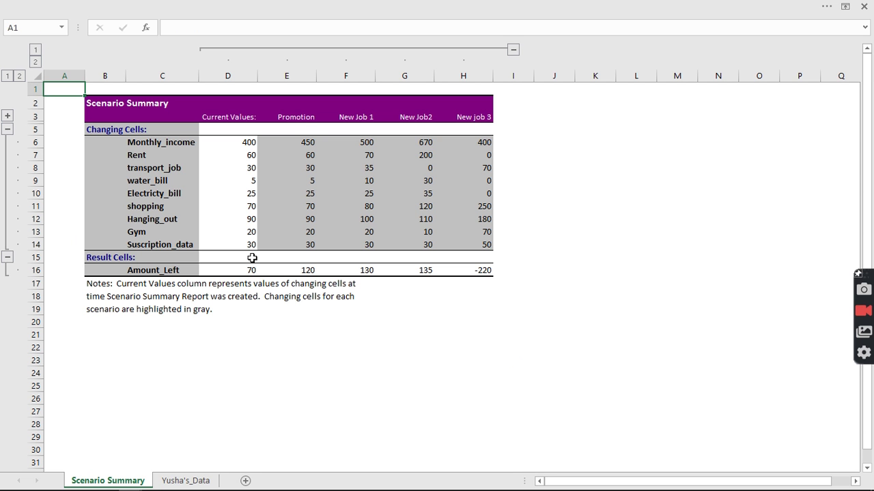
Total the current expenses in D15 with =SUM(D7:D14) and fill the formula across to H15
{"action": "left_click", "coordinate": [240, 256]}
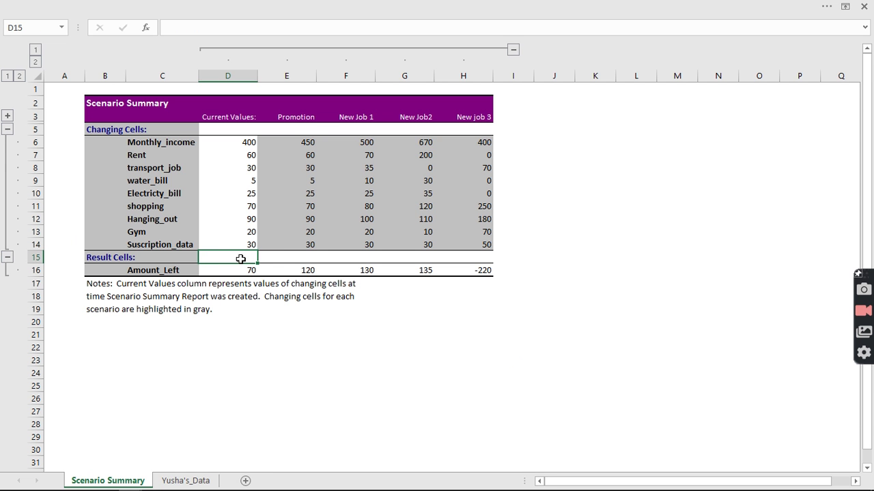
{"action": "type", "text": "="}
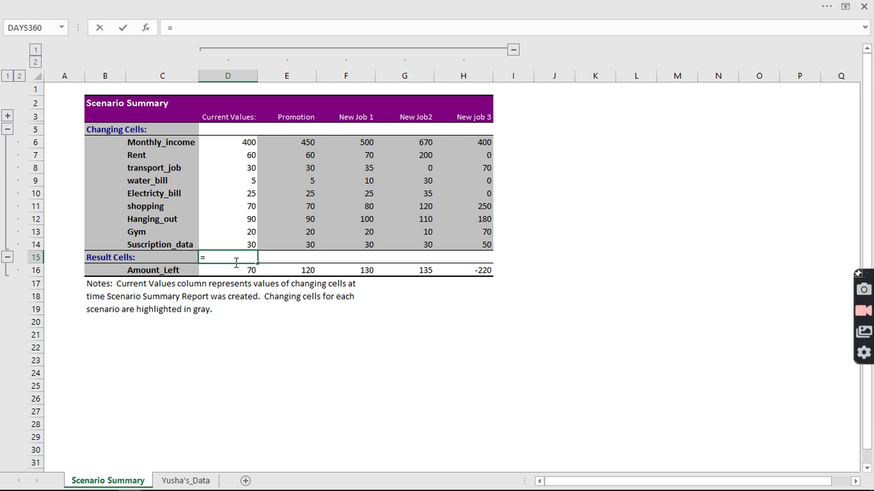
{"action": "type", "text": "sum"}
{"action": "key", "text": "Tab"}
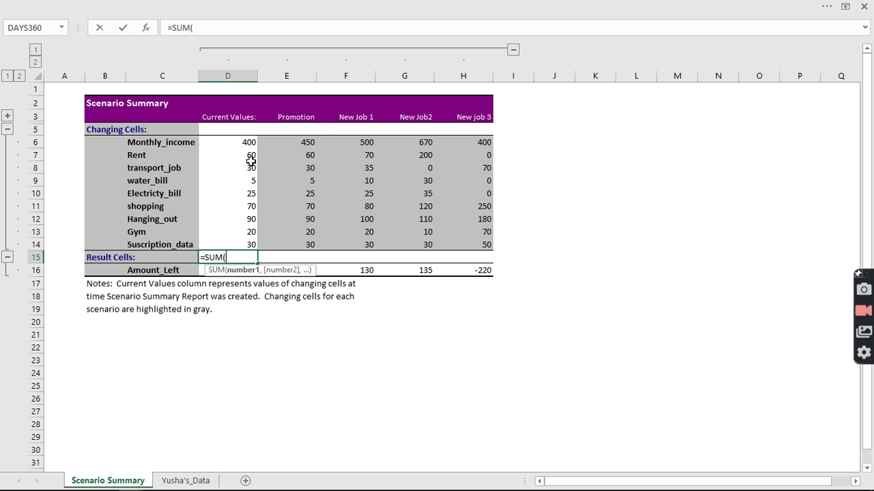
{"action": "left_click_drag", "start_coordinate": [251, 160], "coordinate": [252, 239]}
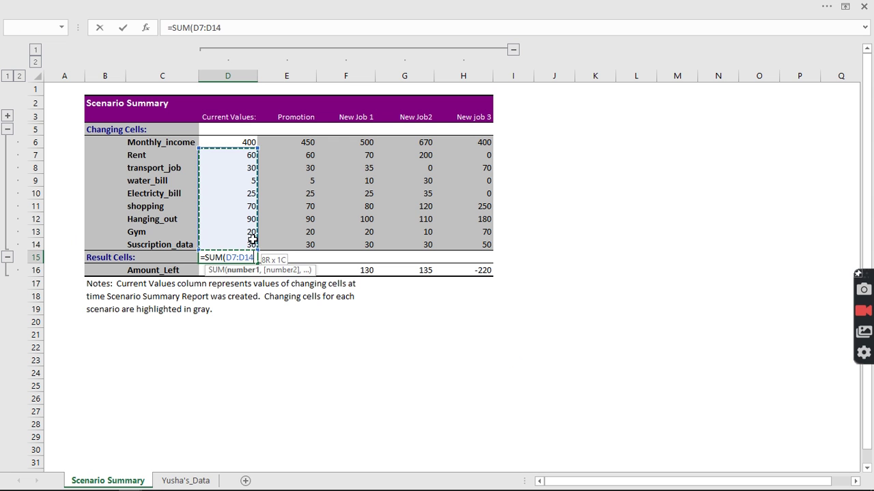
{"action": "key", "text": "Return"}
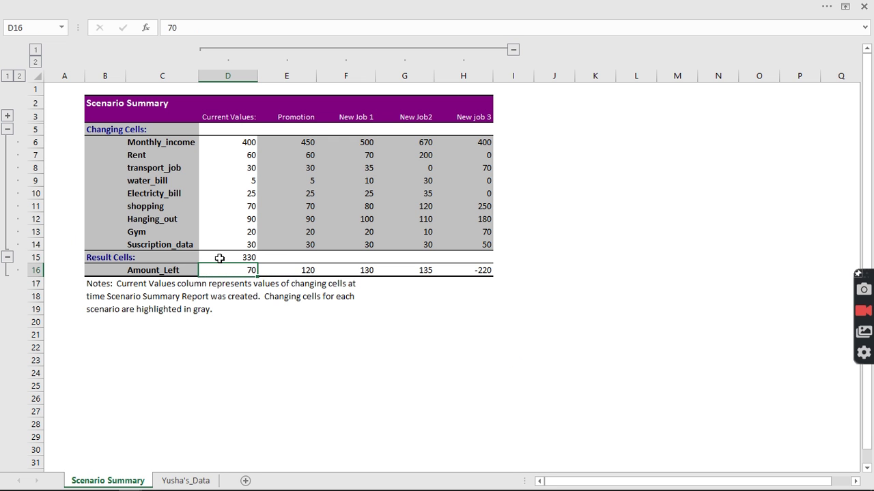
{"action": "left_click", "coordinate": [218, 257]}
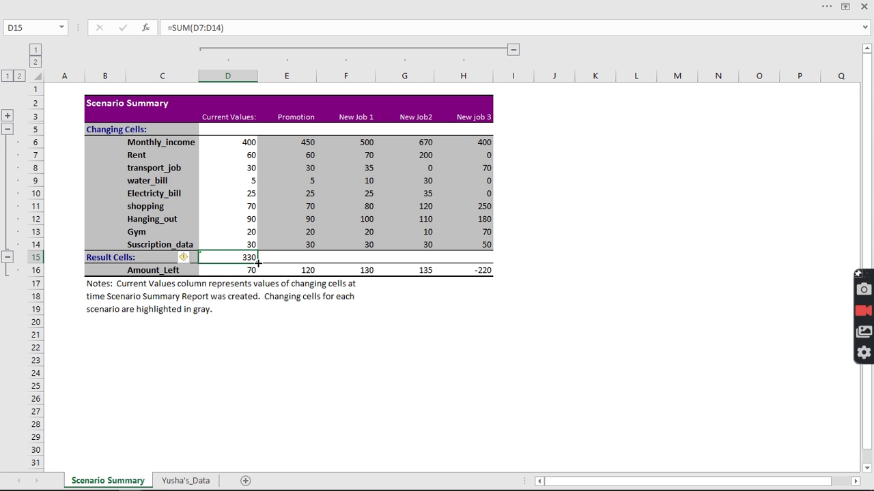
{"action": "left_click_drag", "start_coordinate": [257, 263], "coordinate": [479, 263]}
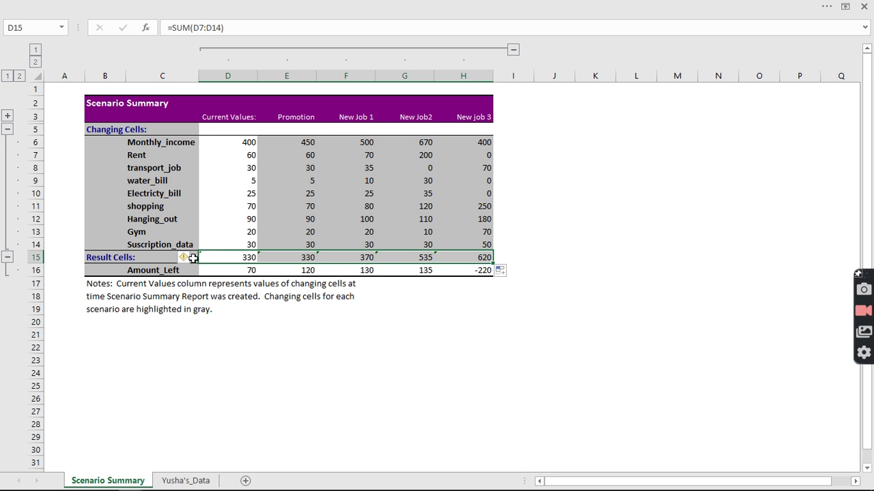
Ignore the adjacent-cells formula error flagged on the totals in D15:H15
{"action": "left_click", "coordinate": [194, 259]}
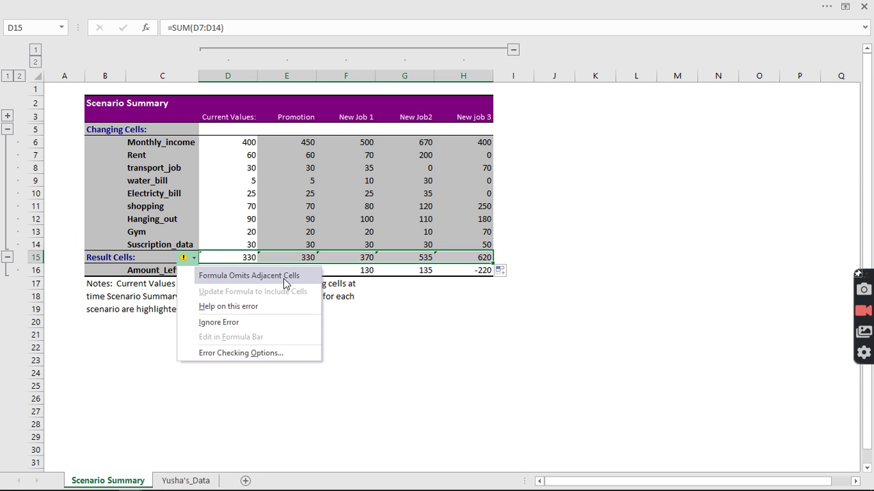
{"action": "left_click", "coordinate": [193, 259]}
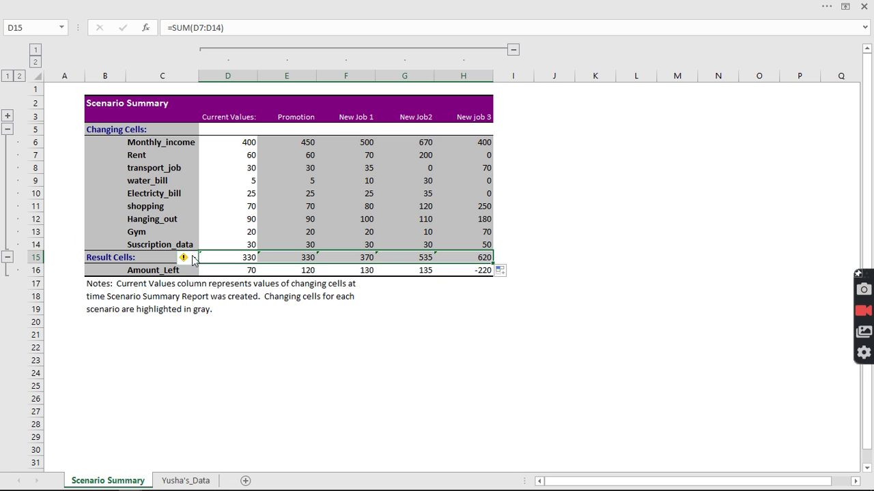
{"action": "left_click", "coordinate": [194, 259]}
{"action": "left_click", "coordinate": [219, 323]}
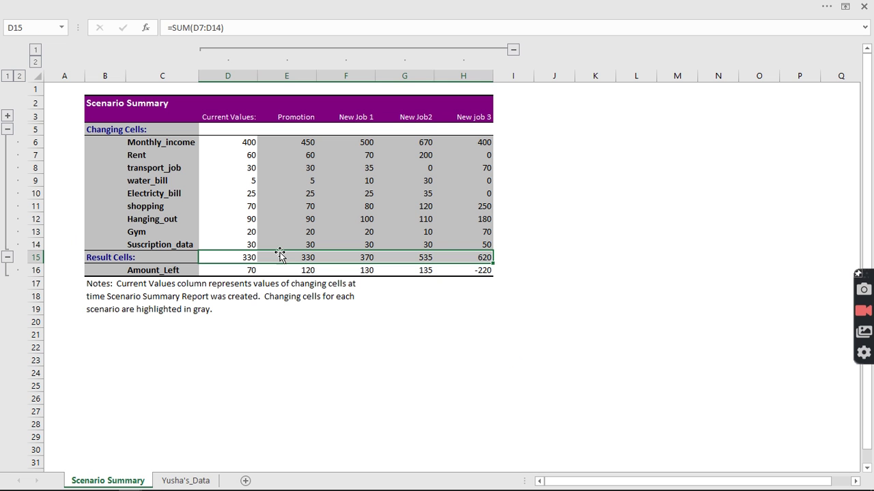
{"action": "left_click", "coordinate": [239, 259]}
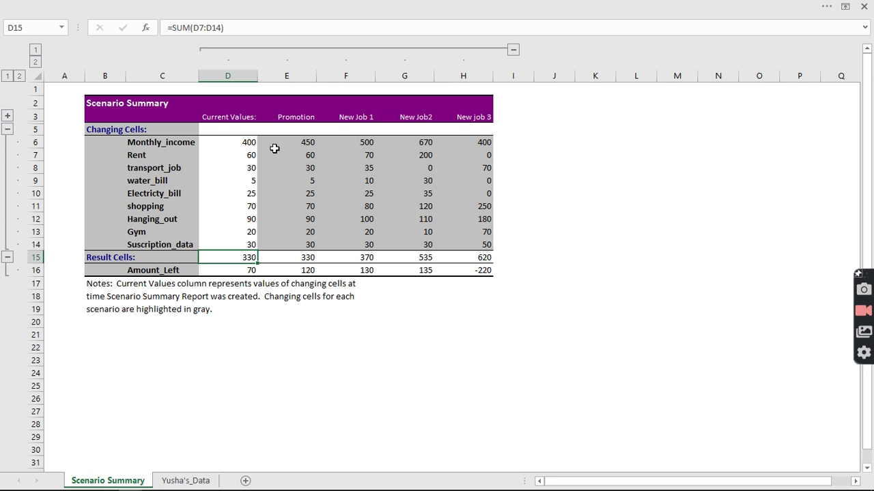
Delete the notes text below the scenario summary table, clearing B17:F20
{"action": "mouse_move", "coordinate": [140, 485]}
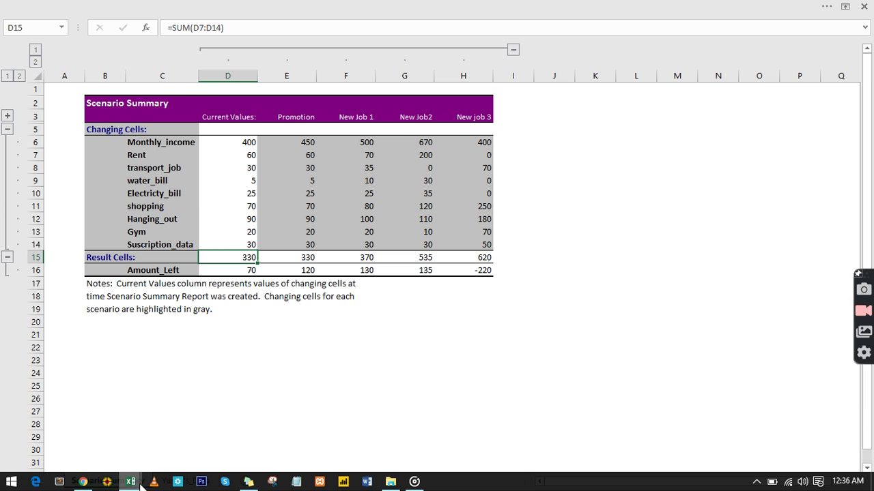
{"action": "mouse_move", "coordinate": [111, 447]}
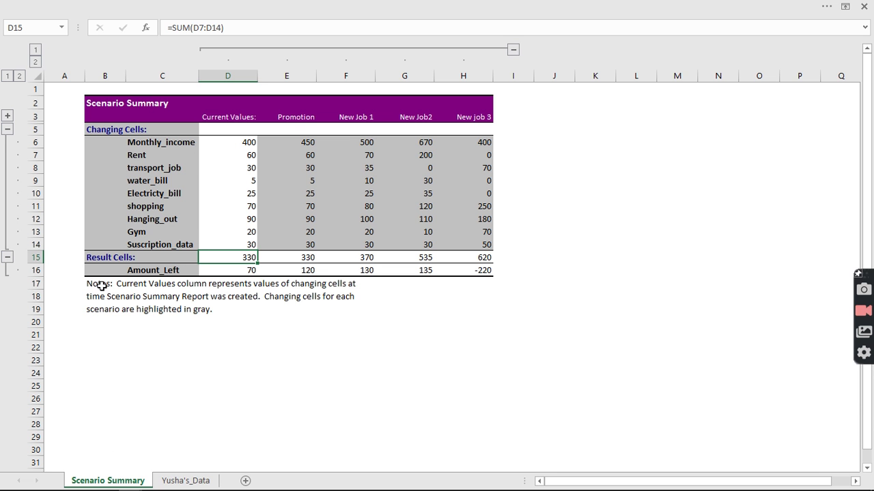
{"action": "left_click_drag", "start_coordinate": [101, 286], "coordinate": [339, 315]}
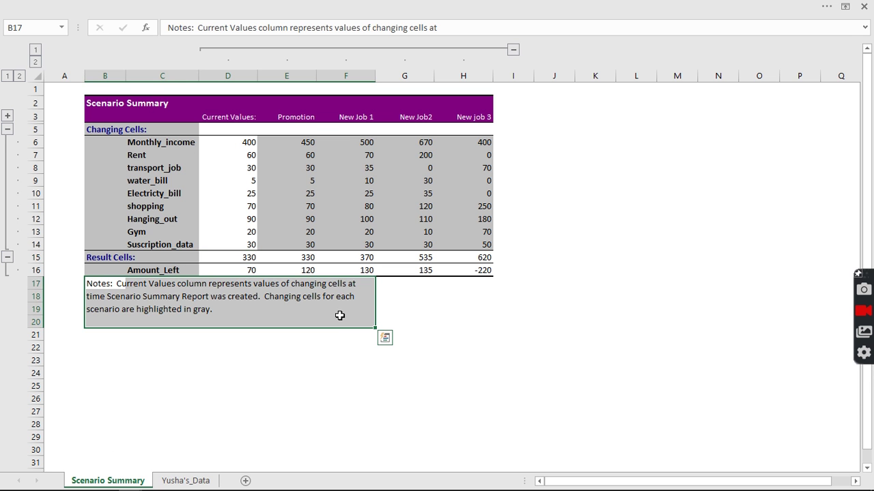
{"action": "key", "text": "Delete"}
{"action": "left_click", "coordinate": [227, 296]}
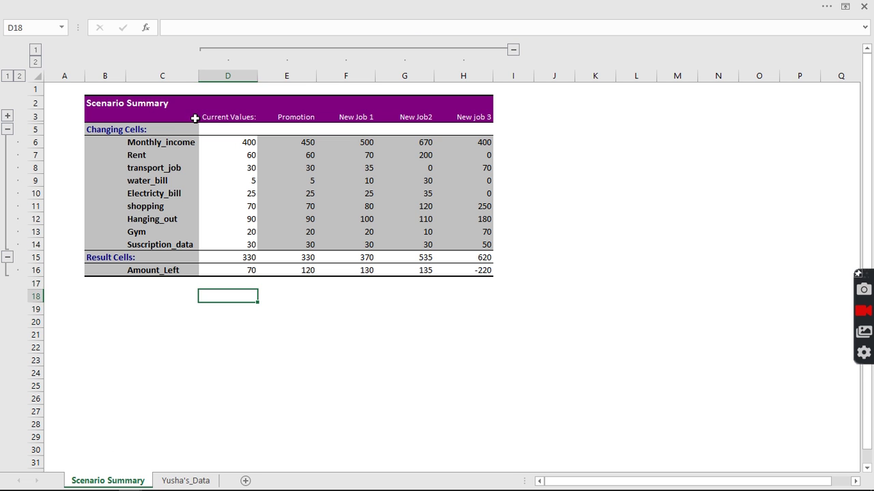
Change the Current Values header in D3 to Current Job
{"action": "left_click_drag", "start_coordinate": [172, 117], "coordinate": [457, 116]}
{"action": "left_click", "coordinate": [239, 117]}
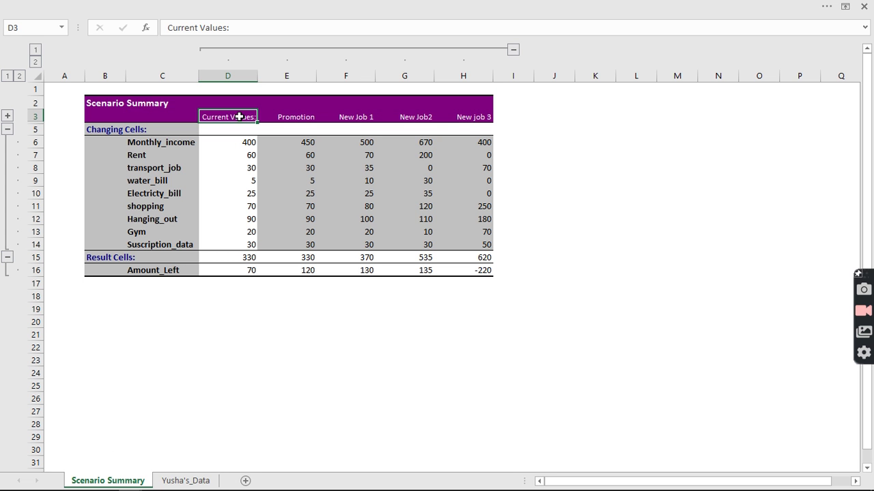
{"action": "type", "text": "Current"}
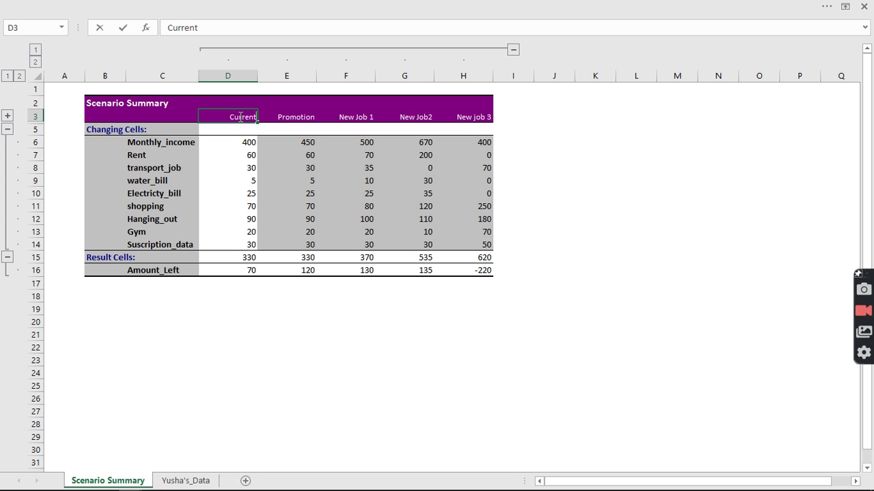
{"action": "type", "text": " Job"}
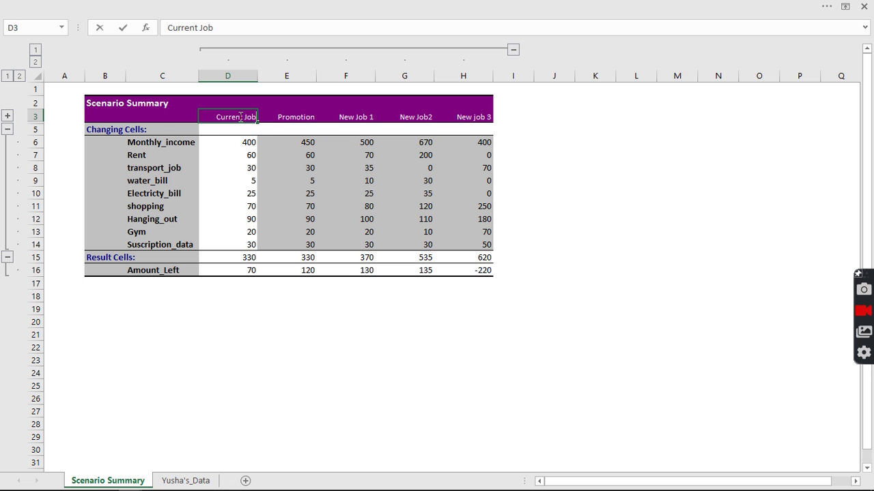
{"action": "key", "text": "Return"}
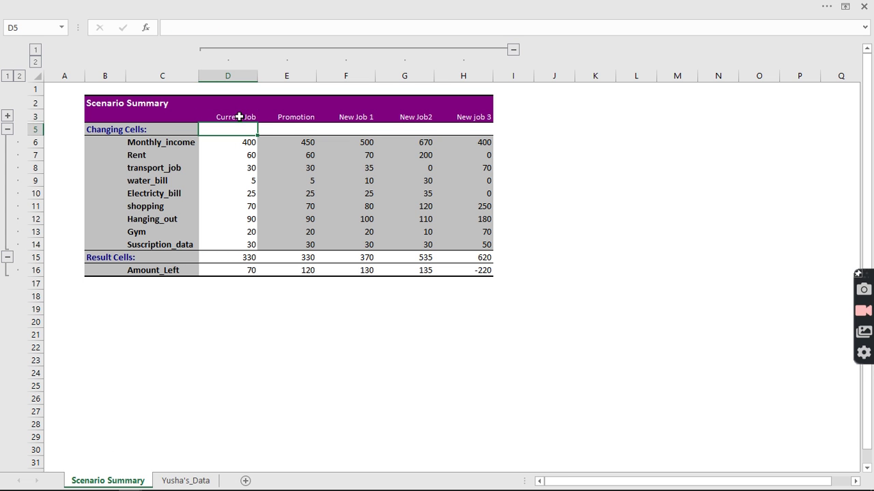
Label the expense totals row by entering Expenses in C15 of the scenario summary
{"action": "left_click", "coordinate": [162, 117]}
{"action": "left_click_drag", "start_coordinate": [162, 118], "coordinate": [466, 114]}
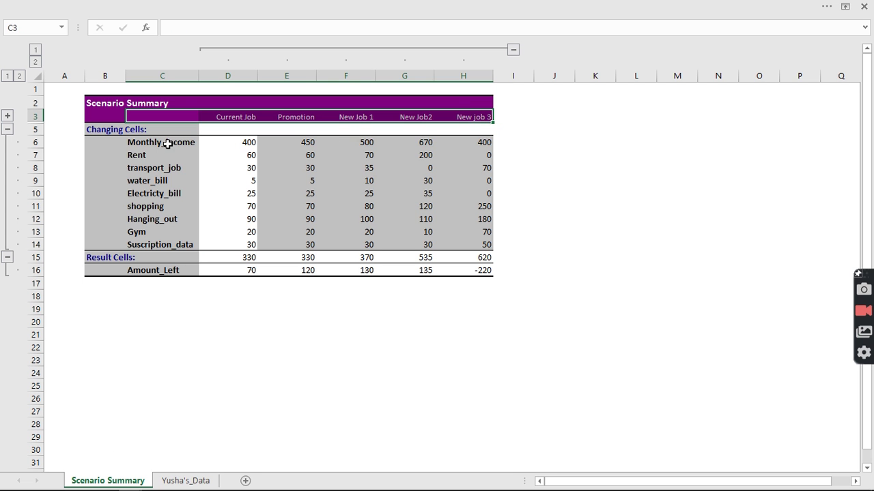
{"action": "left_click_drag", "start_coordinate": [167, 144], "coordinate": [470, 144]}
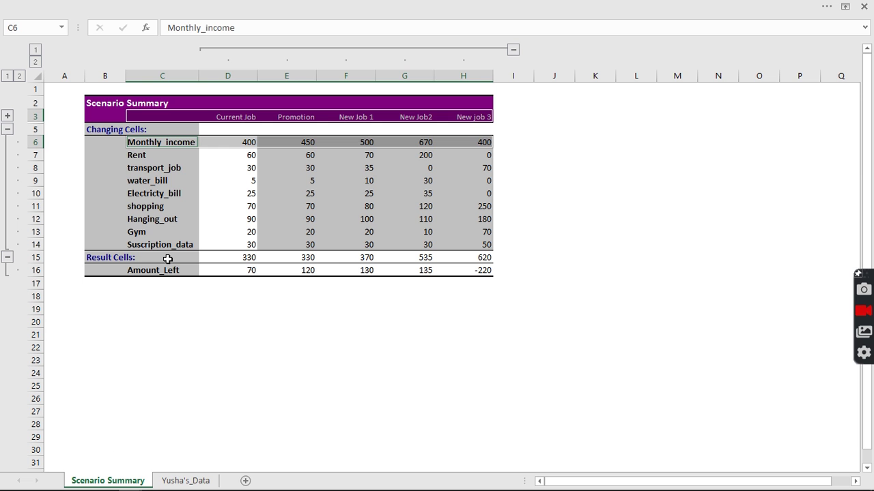
{"action": "left_click", "coordinate": [168, 259]}
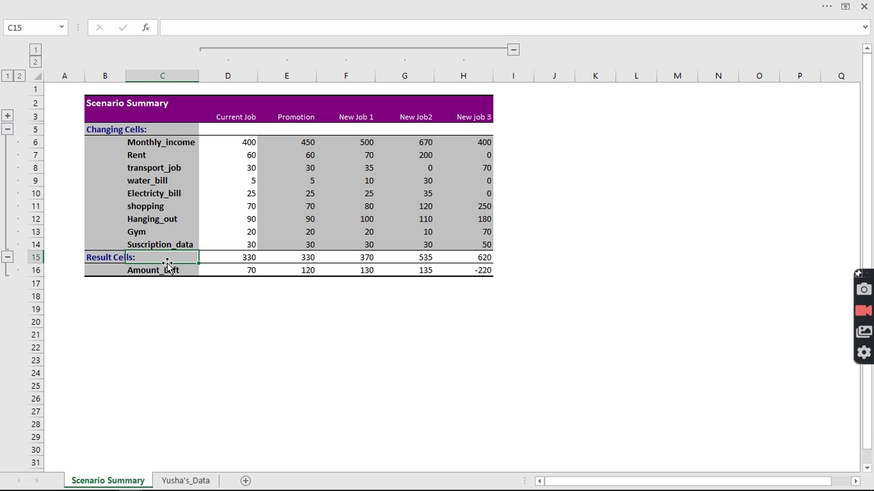
{"action": "type", "text": "Expen"}
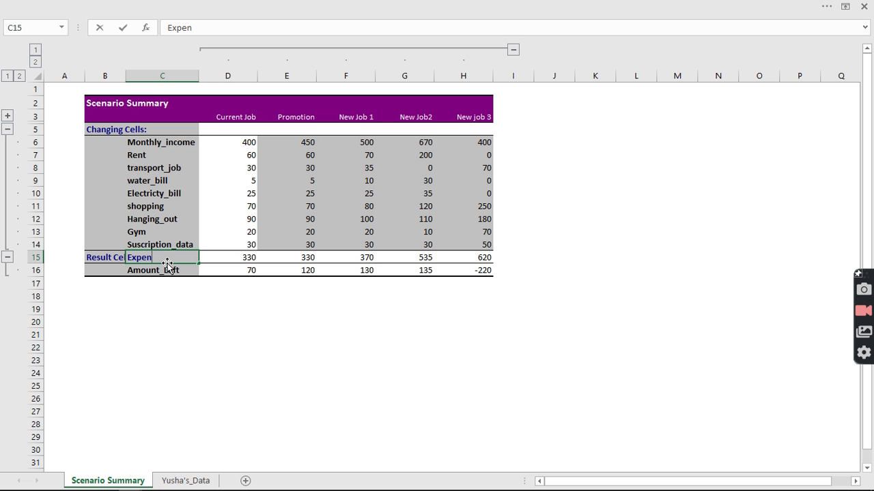
{"action": "type", "text": "ses"}
{"action": "key", "text": "Return"}
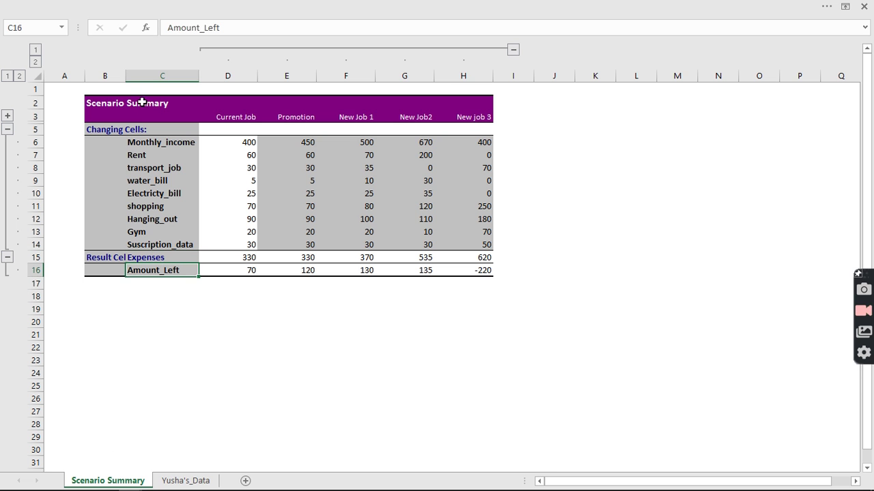
Insert a clustered column chart comparing Monthly_income and Expenses per job from C3:H3, C6:H6 and C15:H15
{"action": "left_click_drag", "start_coordinate": [143, 117], "coordinate": [471, 118]}
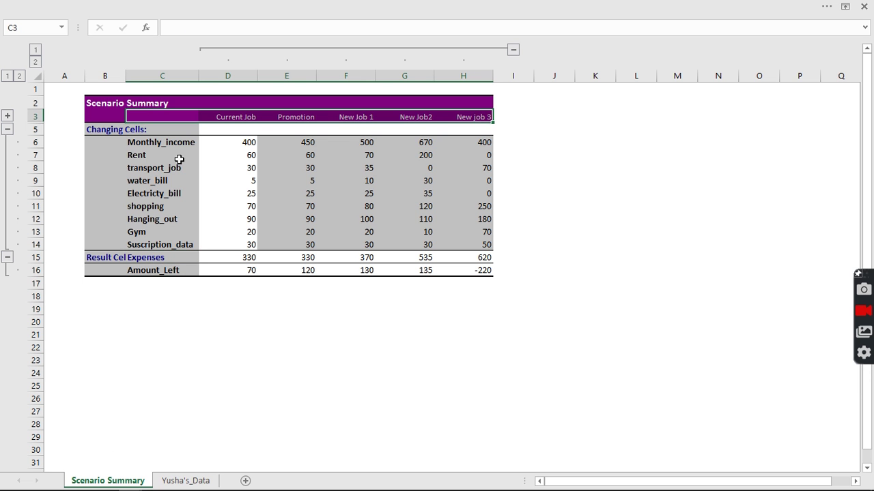
{"action": "left_click_drag", "start_coordinate": [147, 145], "coordinate": [474, 145]}
{"action": "left_click_drag", "start_coordinate": [163, 258], "coordinate": [471, 262]}
{"action": "left_click", "coordinate": [92, 10]}
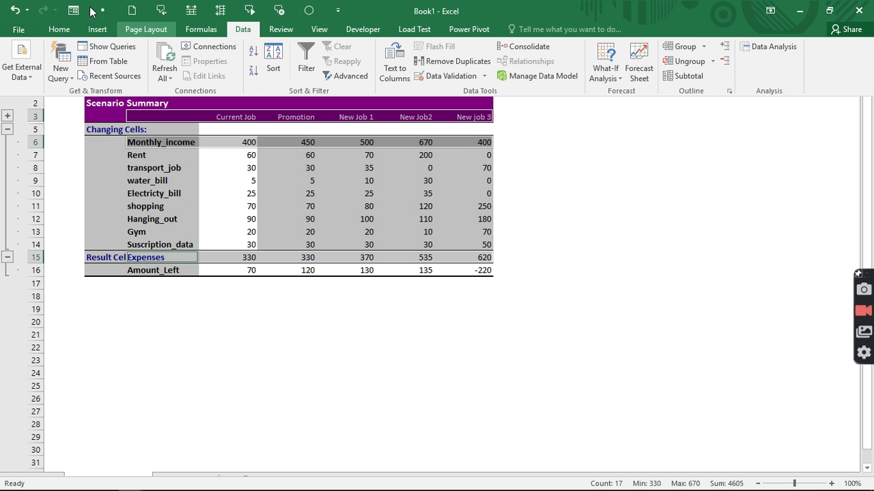
{"action": "left_click", "coordinate": [95, 30]}
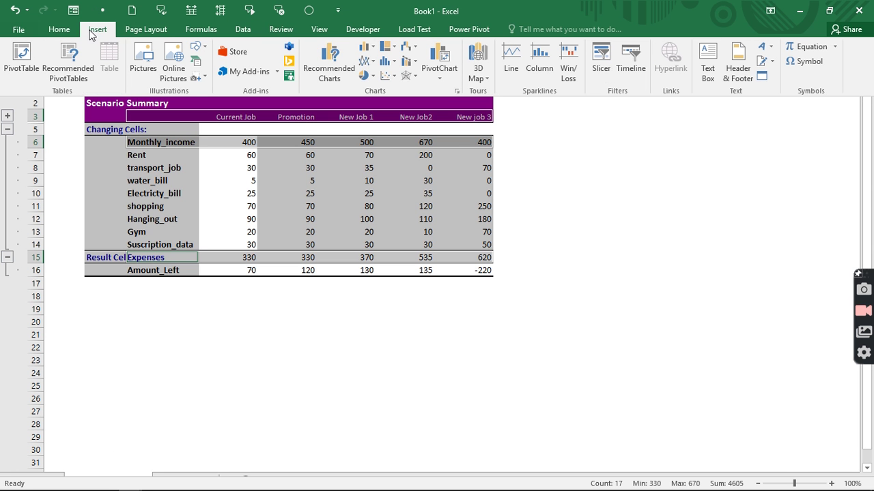
{"action": "left_click", "coordinate": [330, 67]}
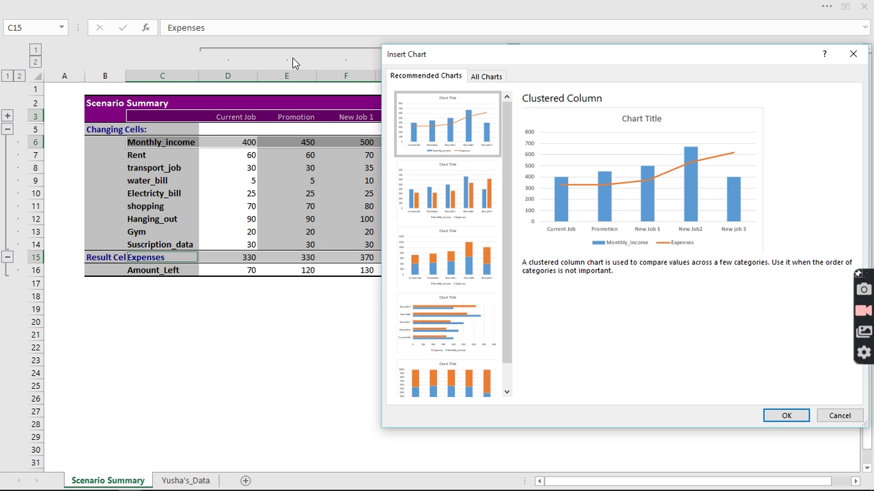
{"action": "left_click", "coordinate": [447, 220]}
{"action": "left_click", "coordinate": [772, 415]}
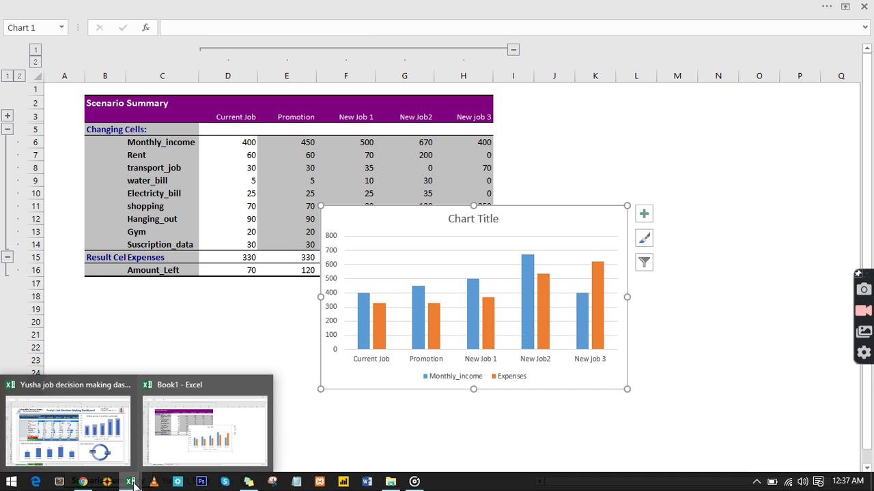
Look at the charts in the finished job decision dashboard workbook and return to Book1
{"action": "left_click", "coordinate": [61, 448]}
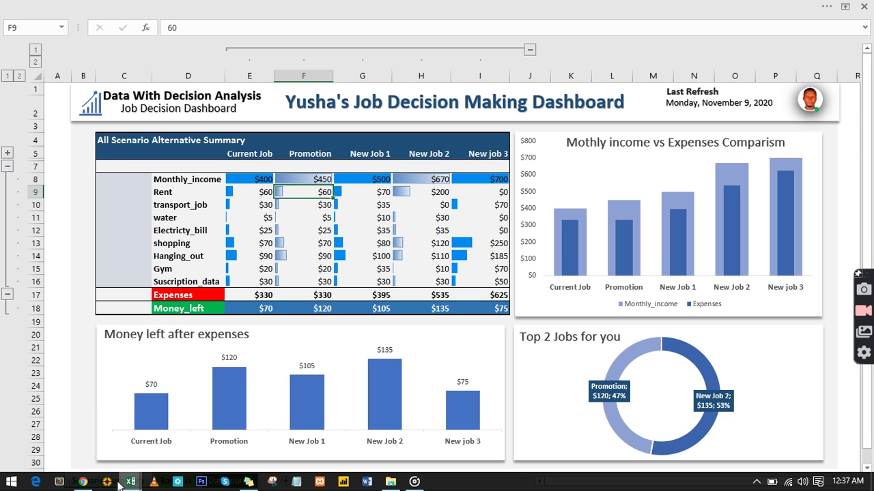
{"action": "mouse_move", "coordinate": [134, 485]}
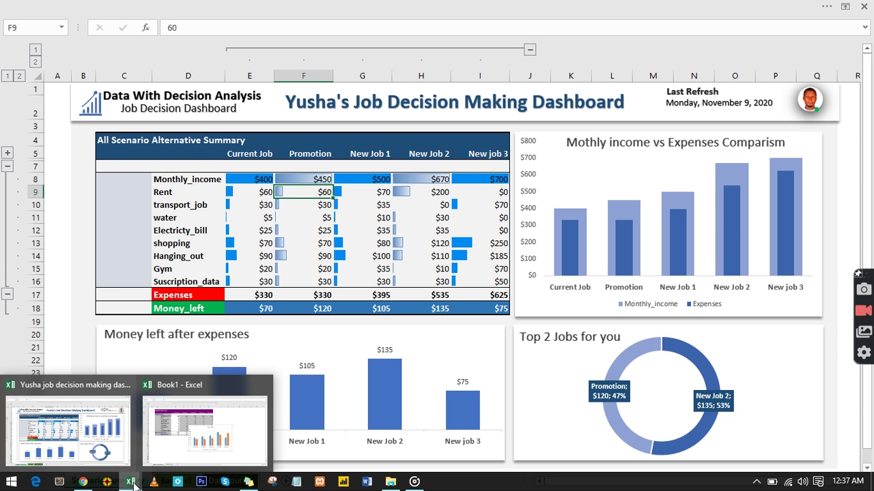
{"action": "left_click", "coordinate": [194, 427]}
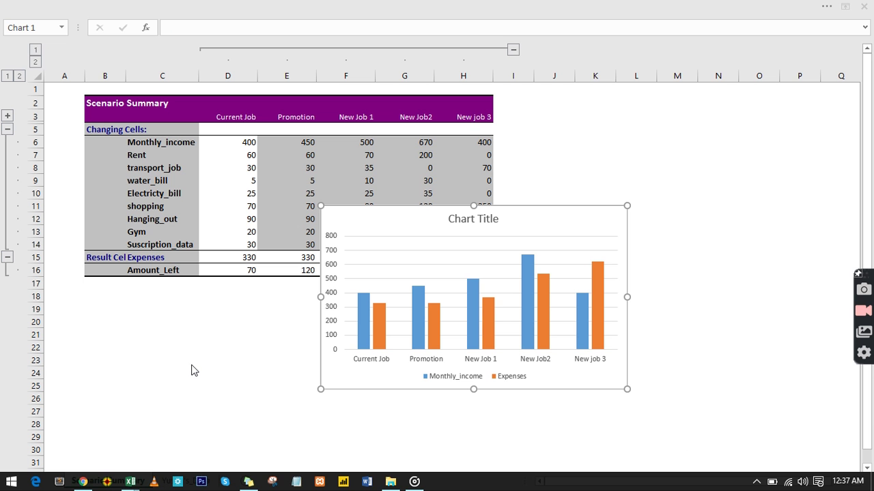
Change the chart to a combo with Expenses as Line with Markers on the secondary axis, keeping Monthly_income as Clustered Column
{"action": "right_click", "coordinate": [486, 301]}
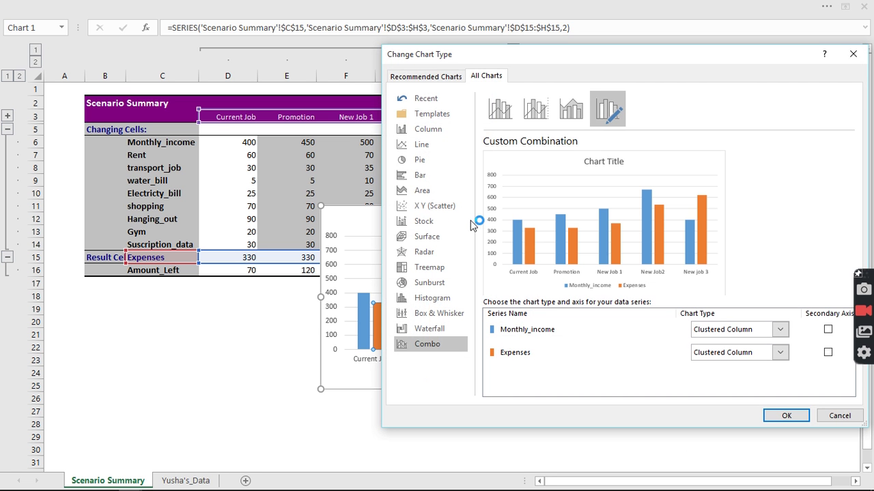
{"action": "left_click", "coordinate": [780, 352]}
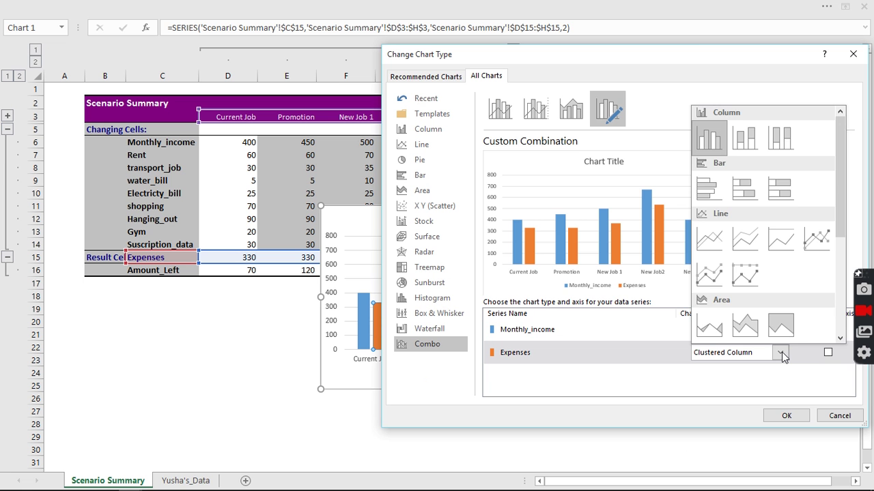
{"action": "left_click", "coordinate": [781, 353]}
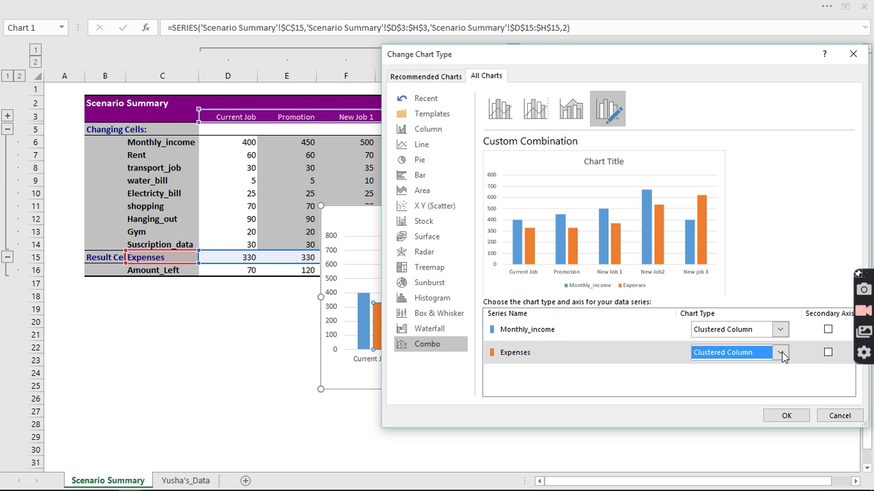
{"action": "left_click", "coordinate": [781, 353]}
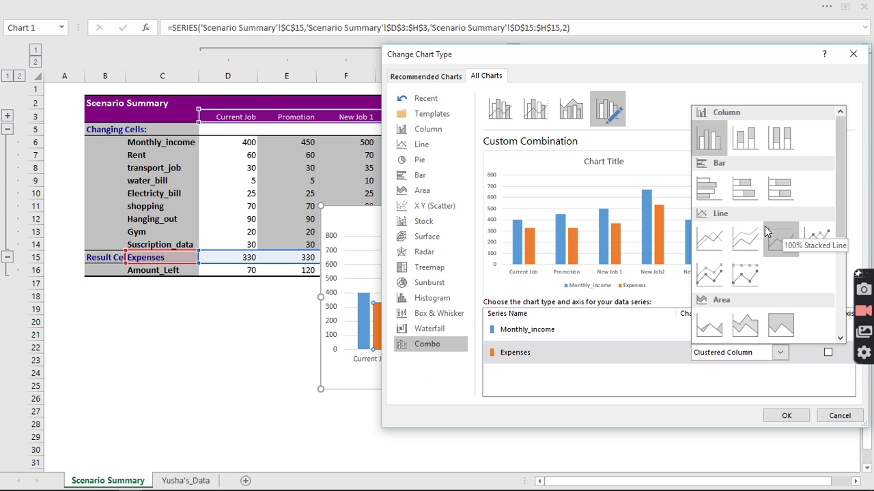
{"action": "left_click", "coordinate": [817, 237]}
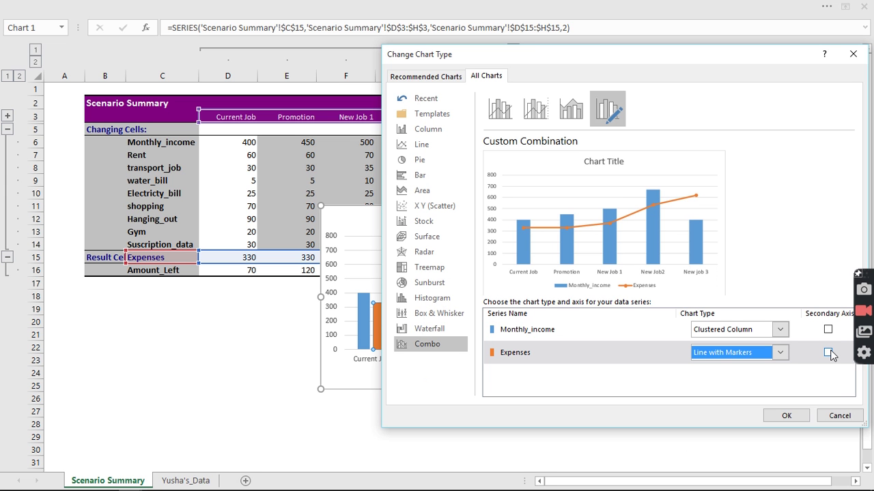
{"action": "left_click", "coordinate": [828, 354]}
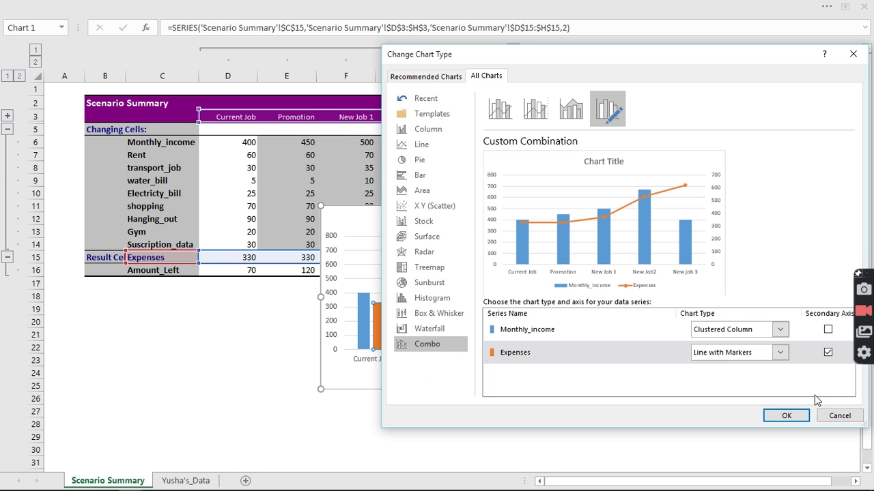
{"action": "left_click", "coordinate": [786, 416]}
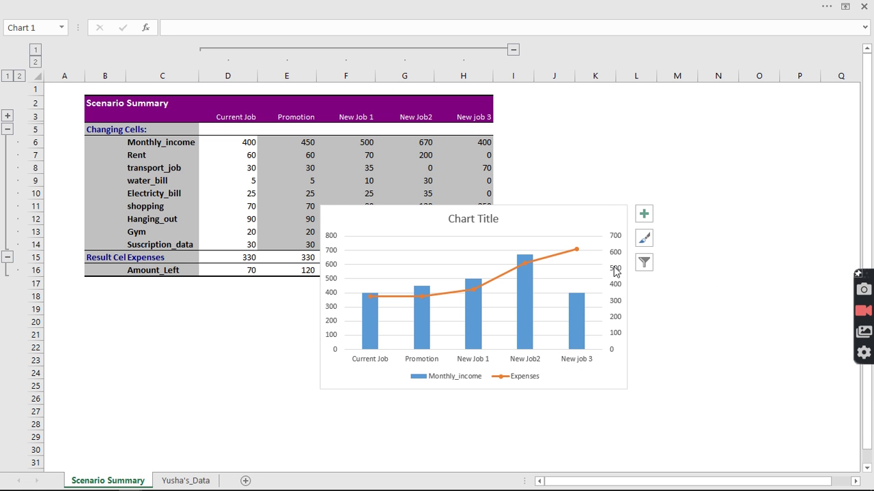
Delete the combo chart's secondary axis and move the chart beside the scenario summary table, starting at column I
{"action": "left_click", "coordinate": [614, 271]}
{"action": "key", "text": "Delete"}
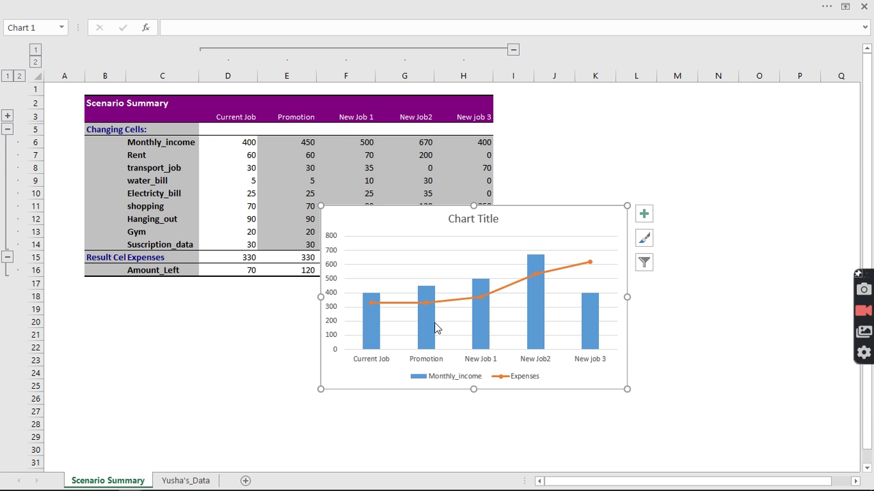
{"action": "left_click_drag", "start_coordinate": [435, 328], "coordinate": [701, 111]}
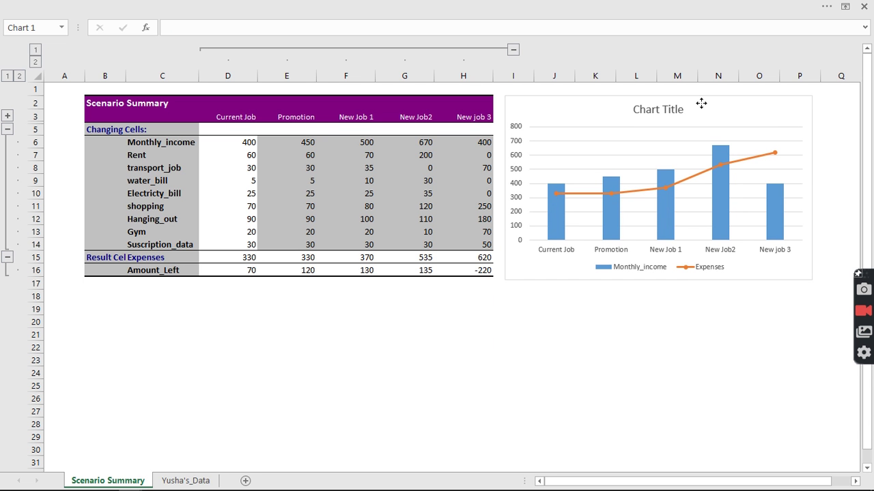
{"action": "left_click", "coordinate": [681, 275]}
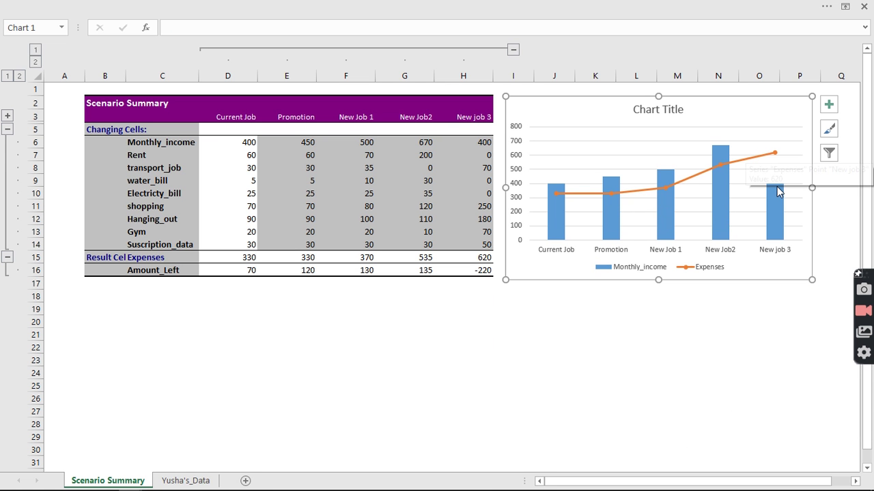
{"action": "mouse_move", "coordinate": [777, 187]}
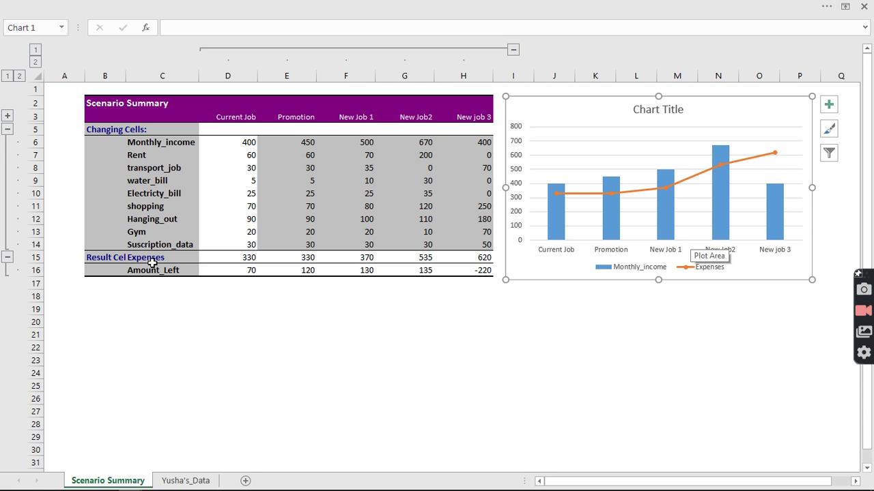
Insert a 2-D clustered column chart of Amount_Left per job from C3:H3 and C16:H16
{"action": "left_click_drag", "start_coordinate": [162, 116], "coordinate": [475, 117]}
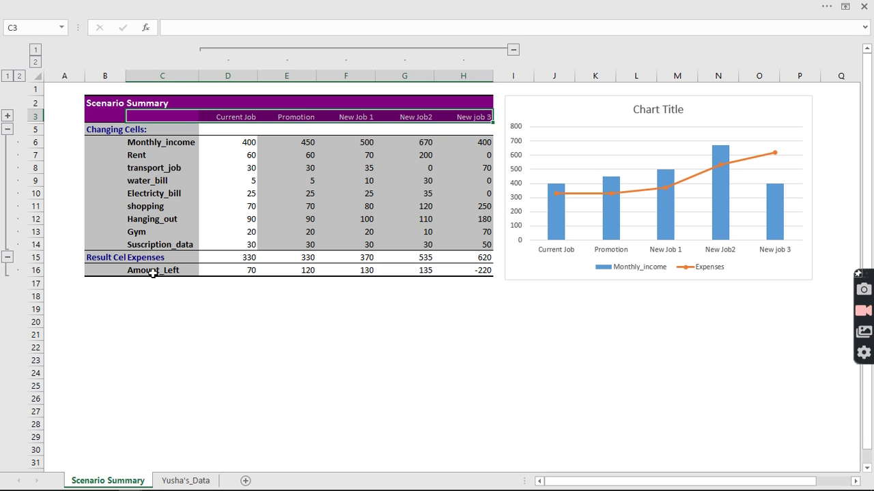
{"action": "left_click_drag", "start_coordinate": [152, 273], "coordinate": [452, 273]}
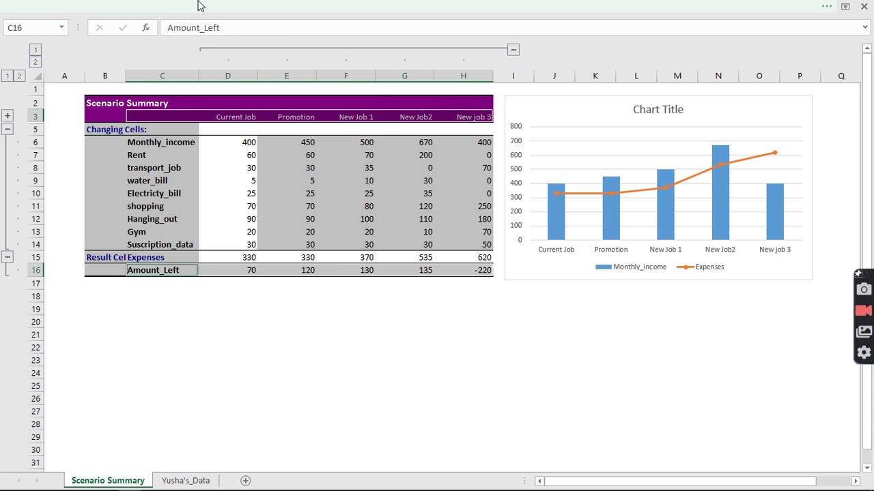
{"action": "left_click", "coordinate": [198, 5]}
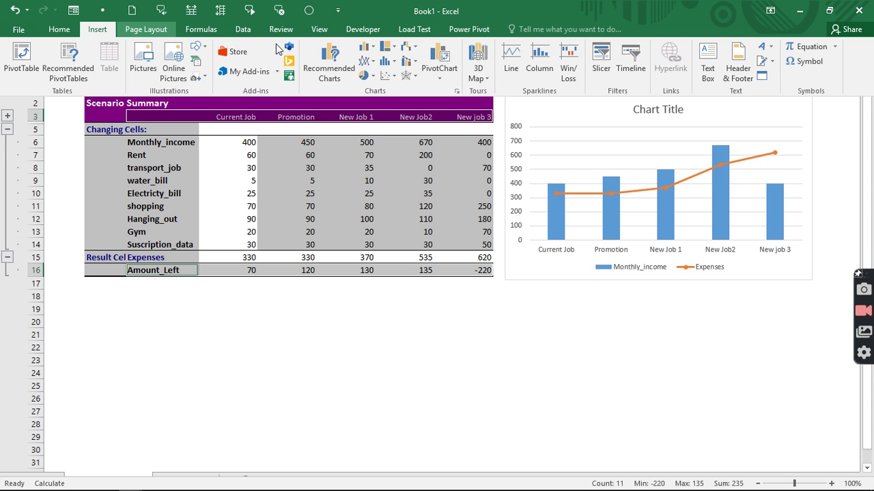
{"action": "left_click", "coordinate": [374, 55]}
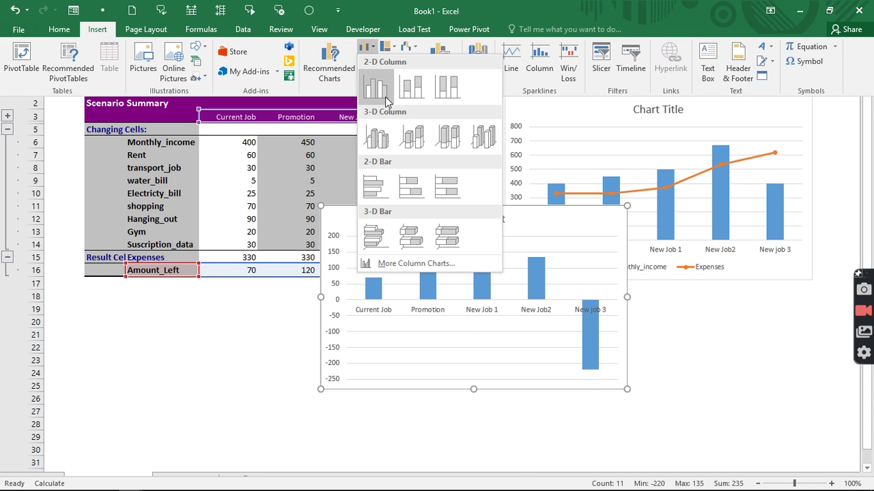
{"action": "left_click", "coordinate": [385, 96]}
Place the Amount_Left chart directly below the scenario summary table and widen it to match the table's width
{"action": "left_click_drag", "start_coordinate": [415, 219], "coordinate": [175, 271]}
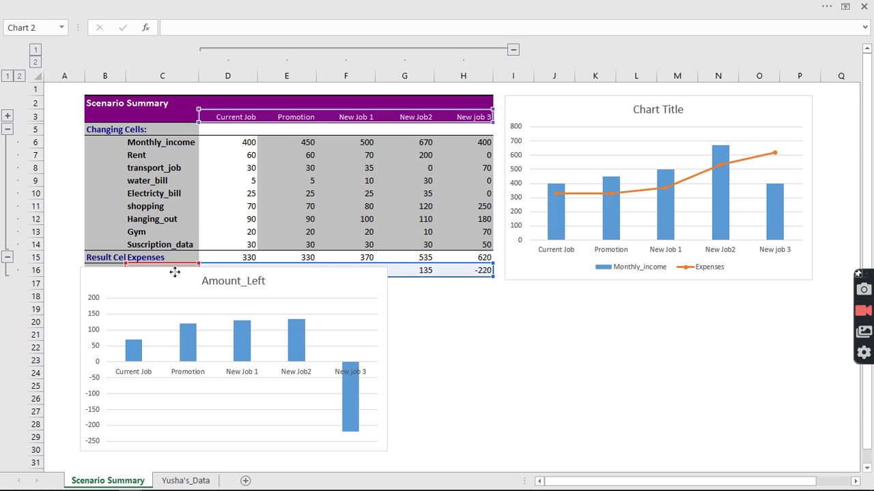
{"action": "left_click_drag", "start_coordinate": [175, 271], "coordinate": [219, 289]}
{"action": "left_click", "coordinate": [501, 356]}
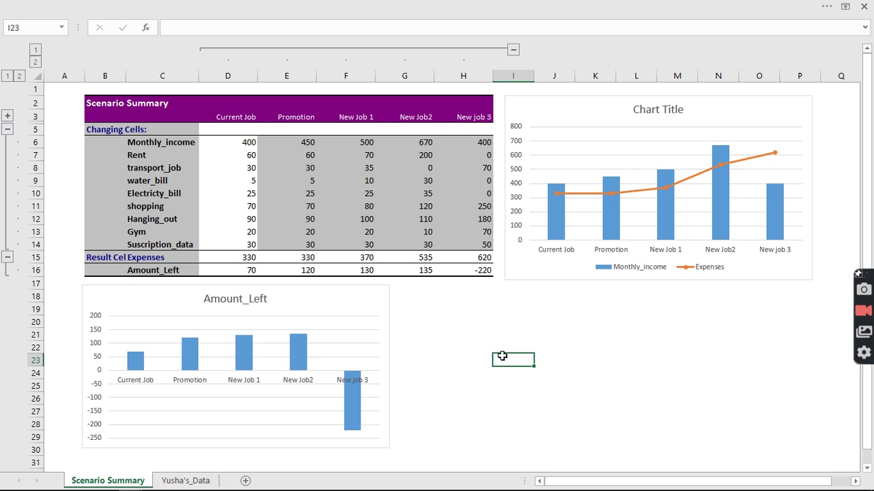
{"action": "left_click", "coordinate": [385, 365]}
{"action": "left_click_drag", "start_coordinate": [389, 366], "coordinate": [494, 374]}
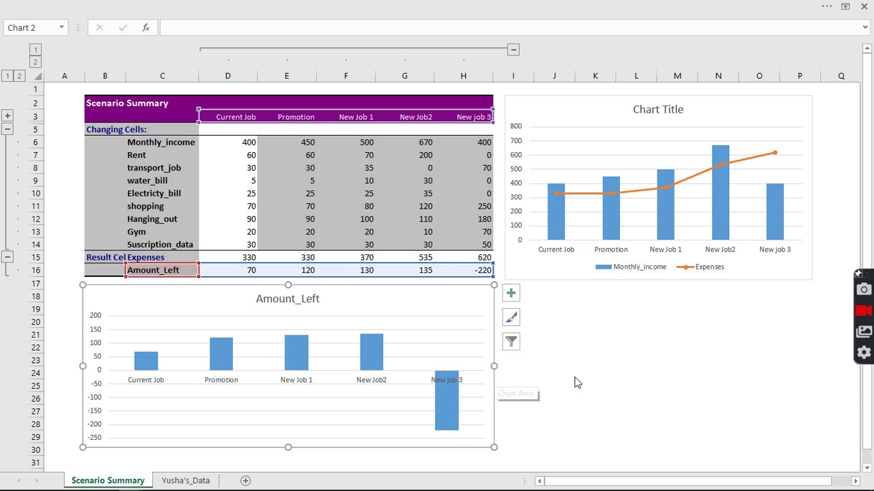
{"action": "left_click", "coordinate": [575, 378]}
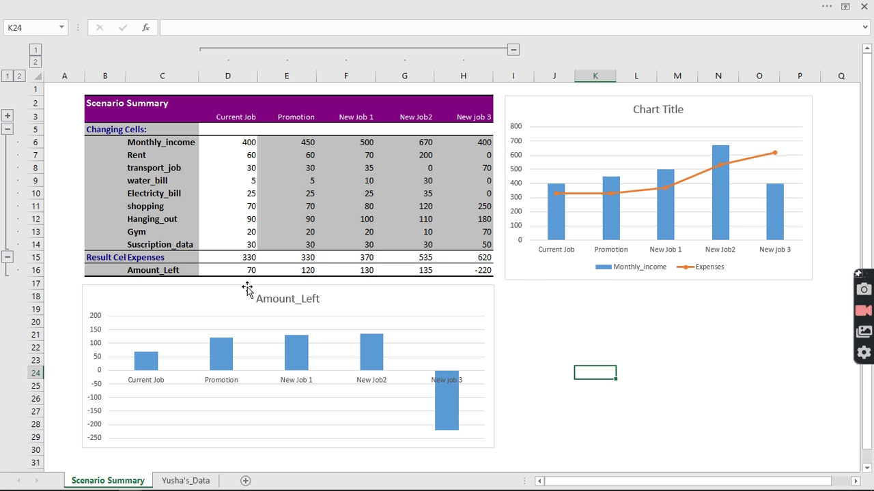
Create a Scenario PivotTable report from the data sheet's scenarios, using Amount Left cell H19 as the result cell
{"action": "left_click", "coordinate": [177, 482]}
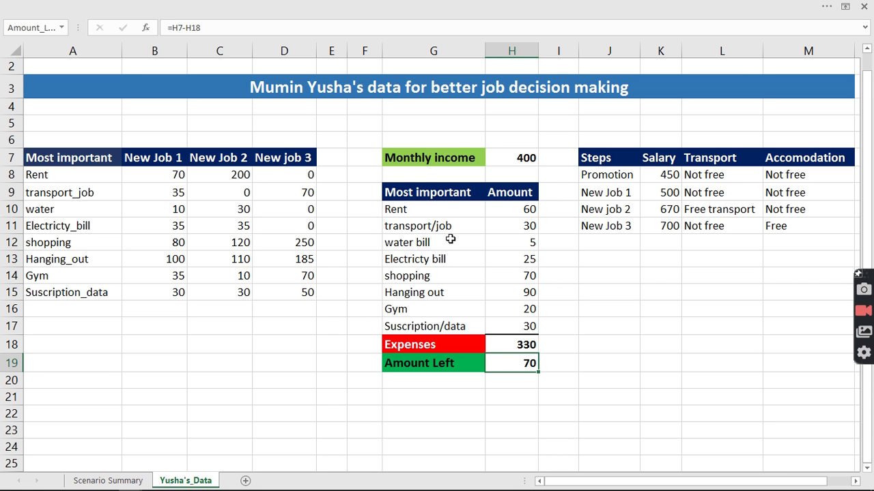
{"action": "left_click", "coordinate": [411, 244]}
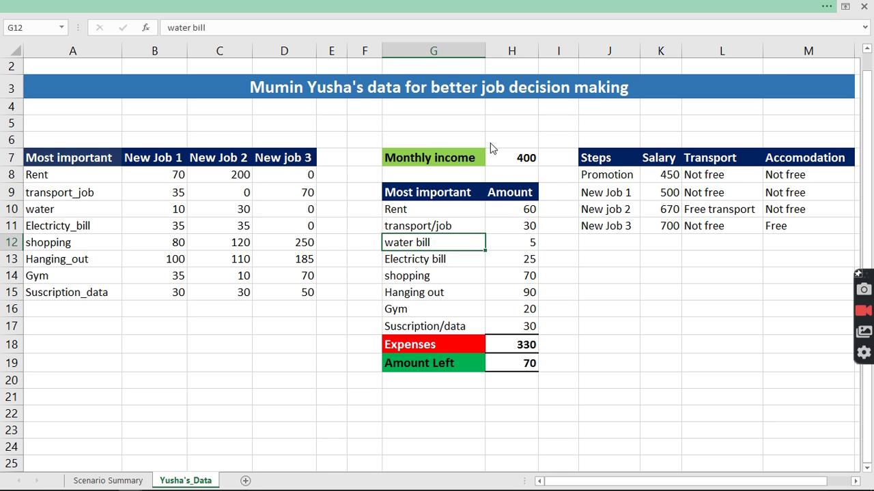
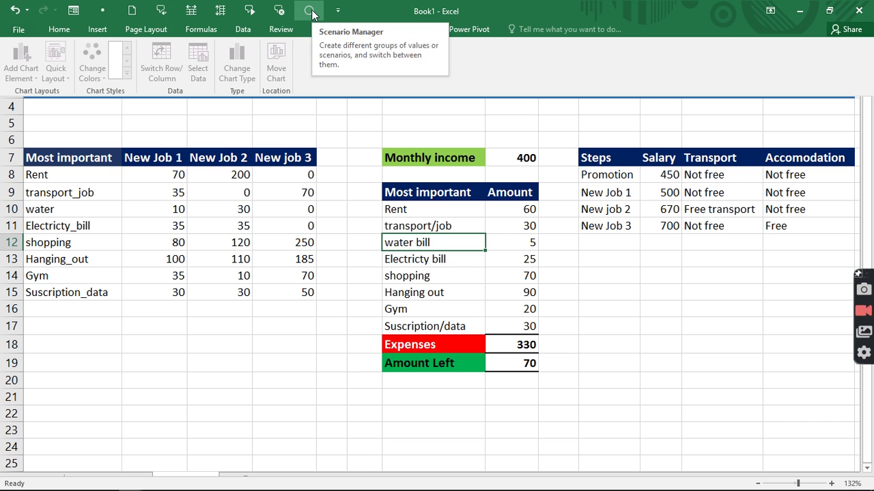
{"action": "left_click", "coordinate": [312, 14]}
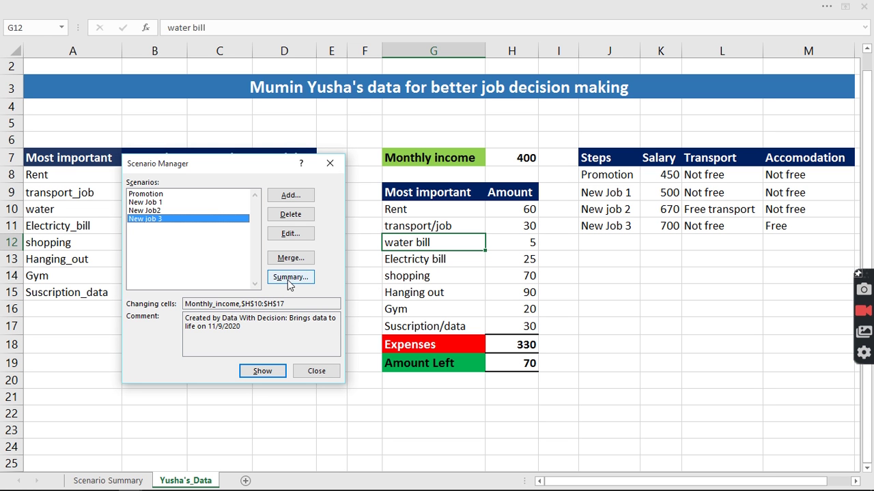
{"action": "left_click", "coordinate": [290, 278]}
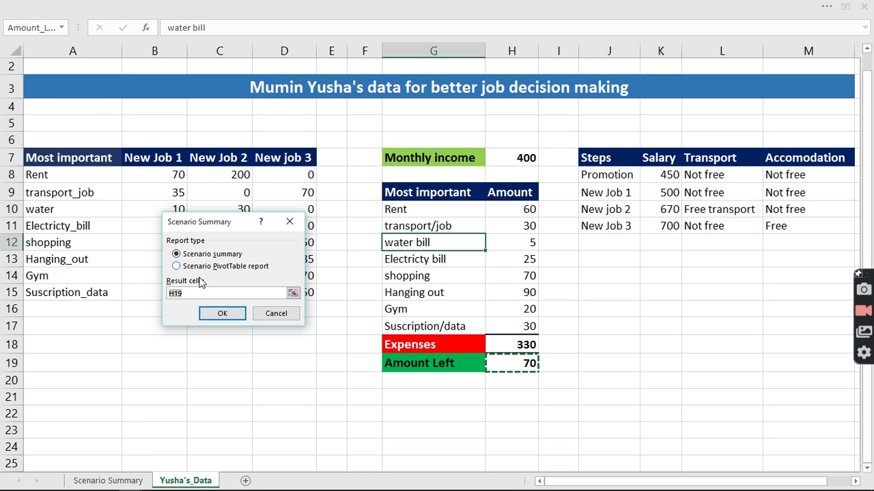
{"action": "left_click", "coordinate": [205, 266]}
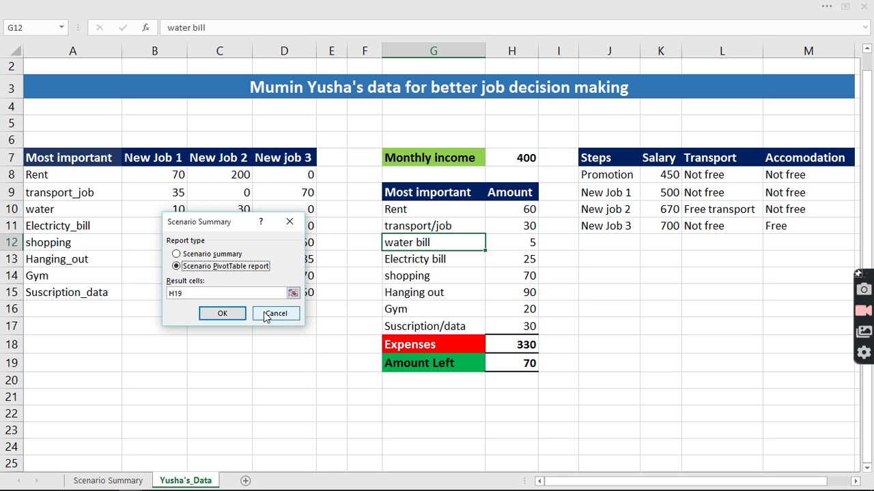
{"action": "left_click", "coordinate": [222, 314]}
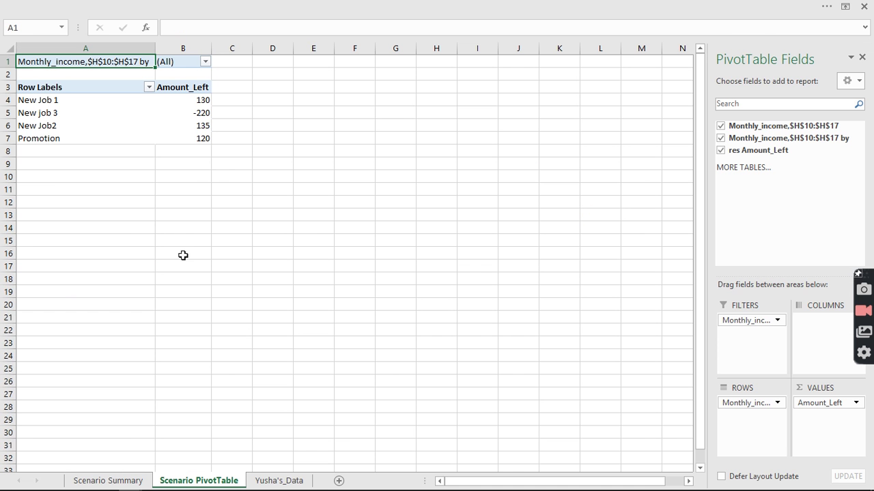
Filter the PivotTable's row labels to the top 2 items by Amount_Left
{"action": "left_click", "coordinate": [45, 114]}
{"action": "right_click", "coordinate": [45, 115]}
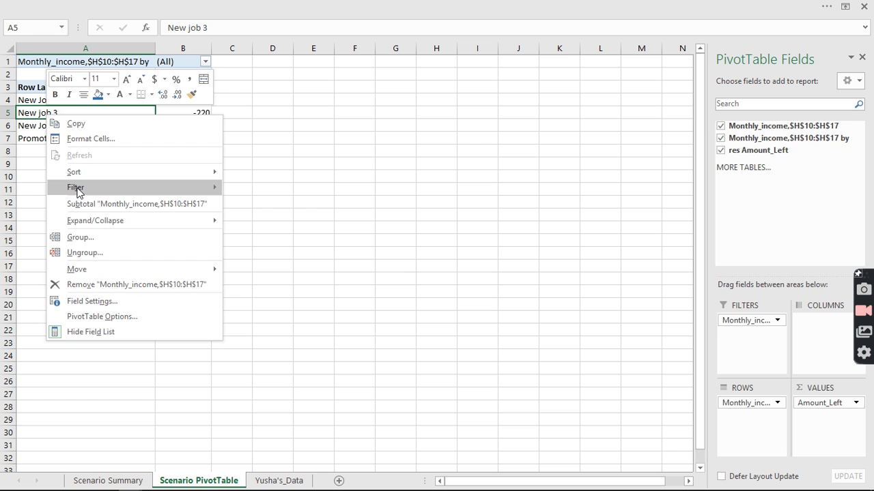
{"action": "left_click", "coordinate": [260, 238]}
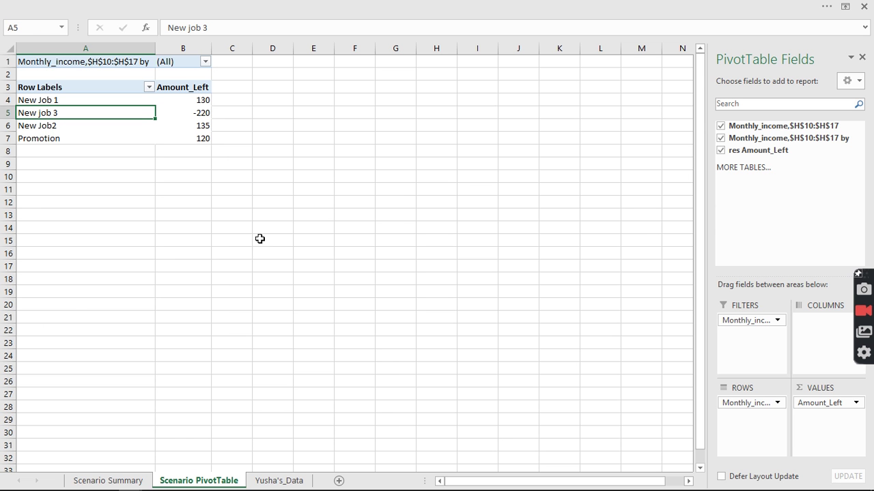
{"action": "left_click", "coordinate": [218, 276]}
{"action": "left_click", "coordinate": [218, 276]}
{"action": "left_click", "coordinate": [219, 276]}
{"action": "left_click", "coordinate": [218, 276]}
{"action": "left_click", "coordinate": [219, 275]}
{"action": "left_click", "coordinate": [219, 275]}
{"action": "left_click", "coordinate": [218, 276]}
{"action": "left_click", "coordinate": [218, 276]}
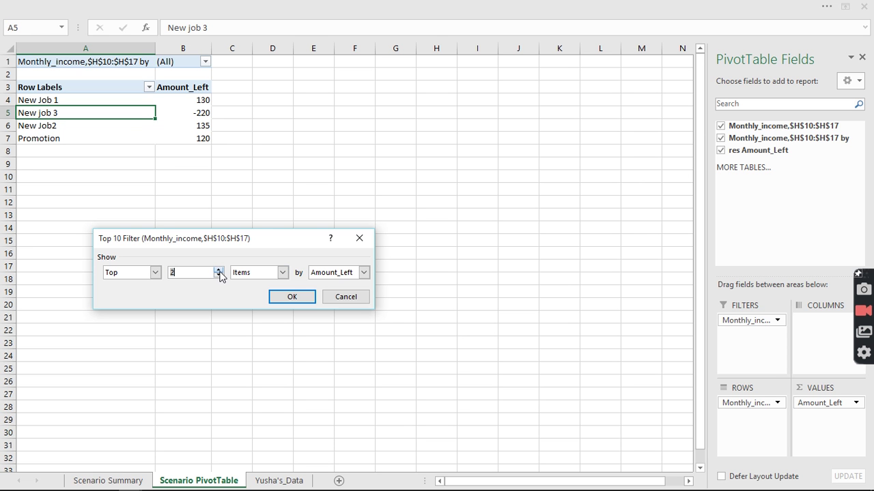
{"action": "left_click", "coordinate": [292, 298]}
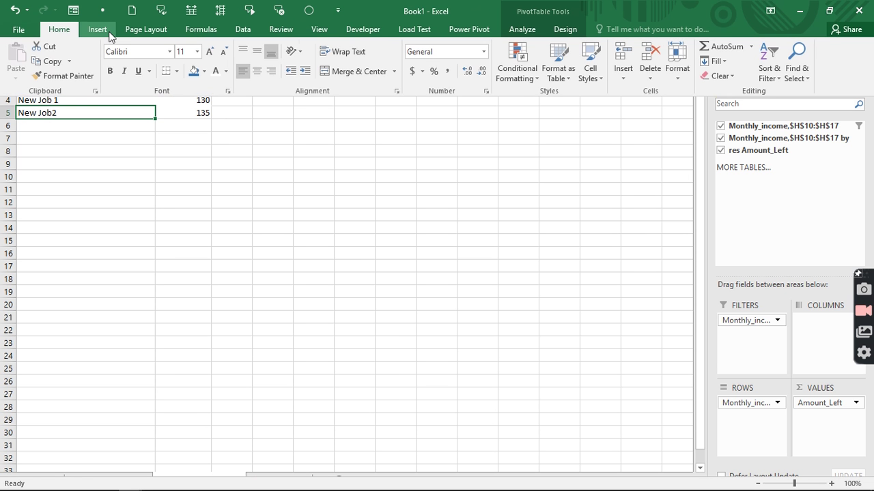
Insert a Doughnut PivotChart based on the filtered scenario PivotTable
{"action": "left_click", "coordinate": [97, 30]}
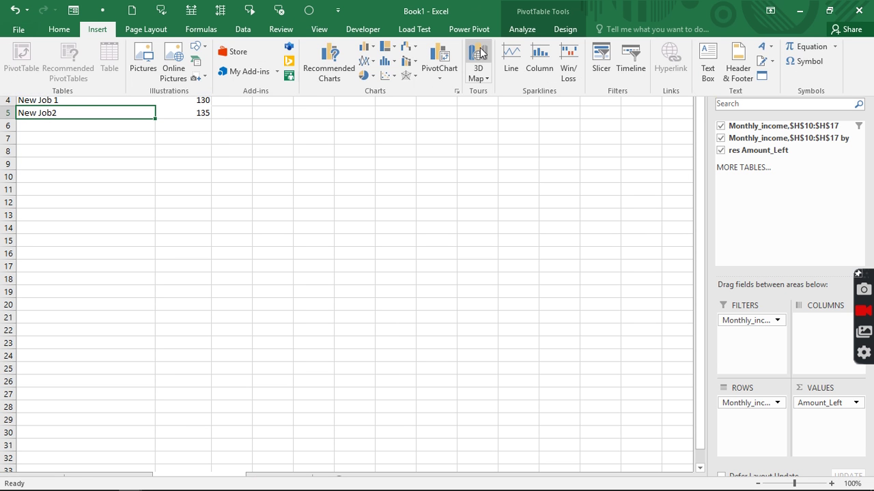
{"action": "left_click", "coordinate": [520, 29]}
{"action": "left_click", "coordinate": [690, 57]}
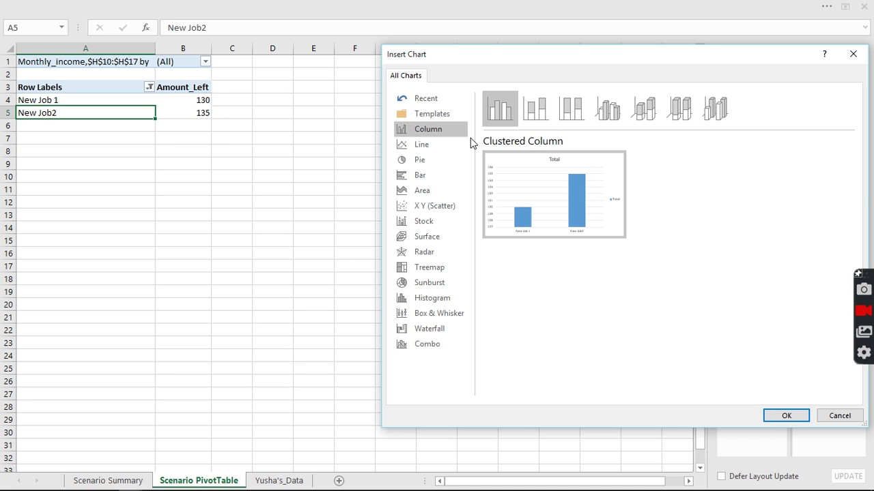
{"action": "left_click", "coordinate": [430, 164]}
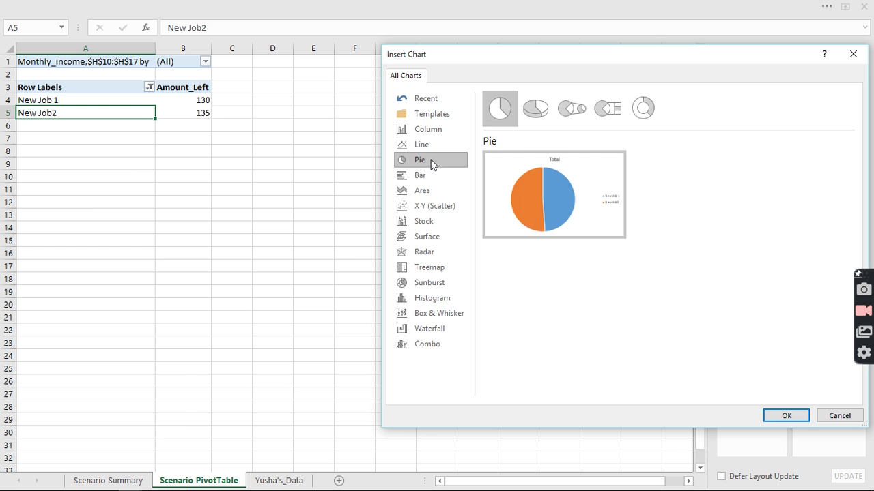
{"action": "left_click", "coordinate": [643, 108]}
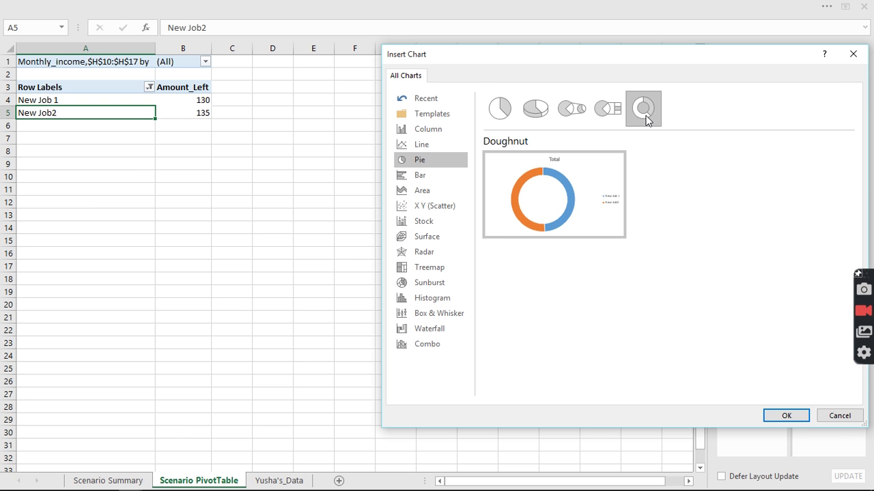
{"action": "left_click", "coordinate": [786, 416]}
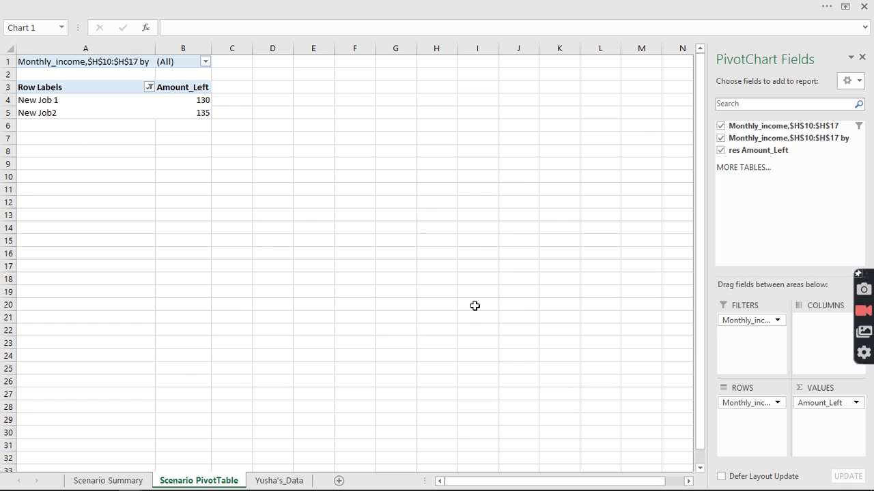
Hide the axis field buttons and the report filter buttons on the doughnut chart
{"action": "right_click", "coordinate": [463, 275]}
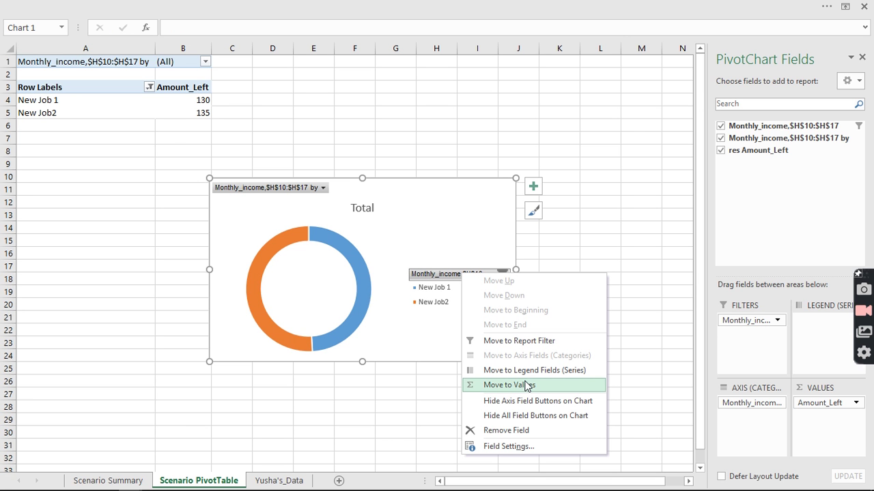
{"action": "left_click", "coordinate": [536, 401]}
{"action": "right_click", "coordinate": [289, 193]}
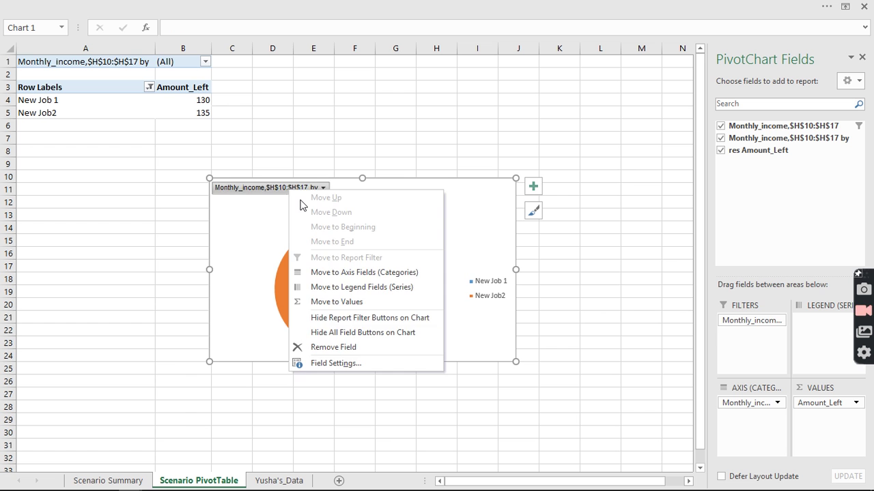
{"action": "left_click", "coordinate": [367, 317]}
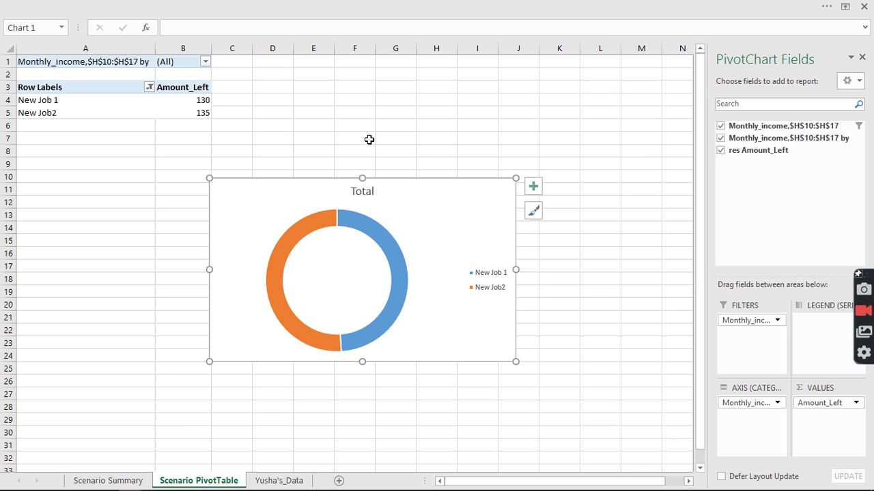
Cut the doughnut chart, paste it into the Scenario Summary sheet, and close the PivotChart field list
{"action": "key", "text": "Delete"}
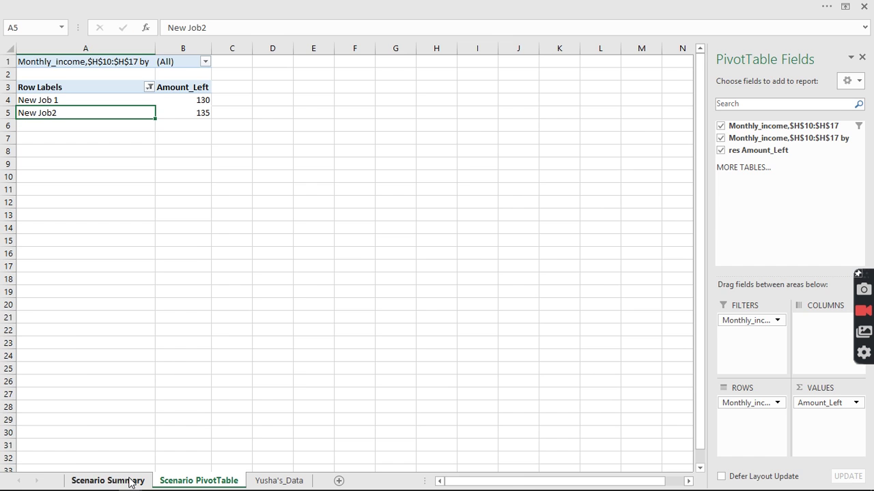
{"action": "left_click", "coordinate": [108, 481]}
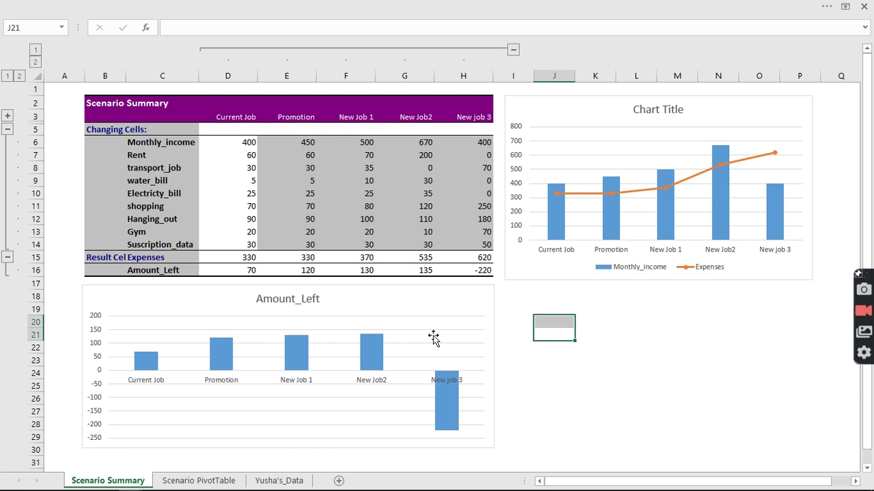
{"action": "key", "text": "ctrl+v"}
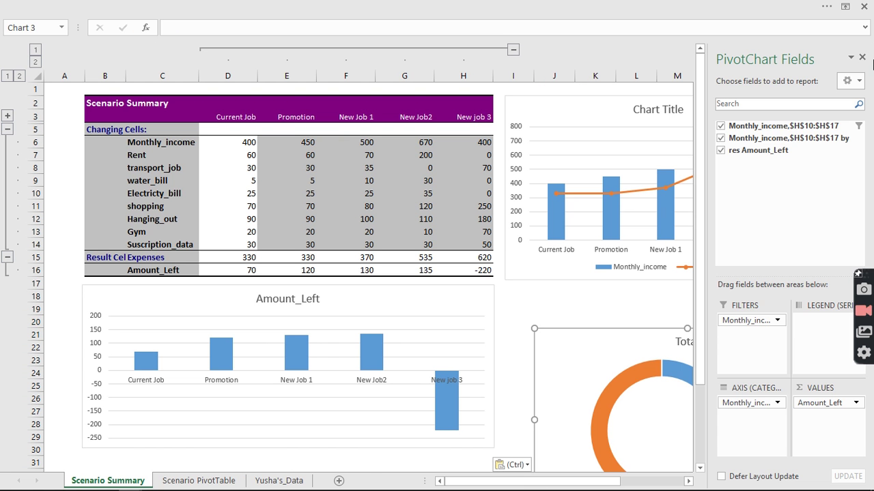
{"action": "left_click", "coordinate": [862, 58]}
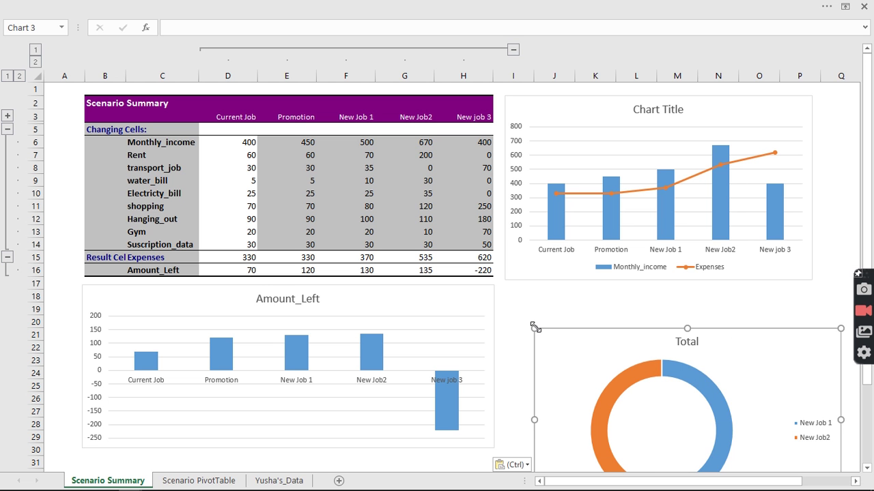
Fit the doughnut chart directly below the income and expenses combo chart, and widen it to match that chart
{"action": "left_click_drag", "start_coordinate": [535, 329], "coordinate": [540, 296]}
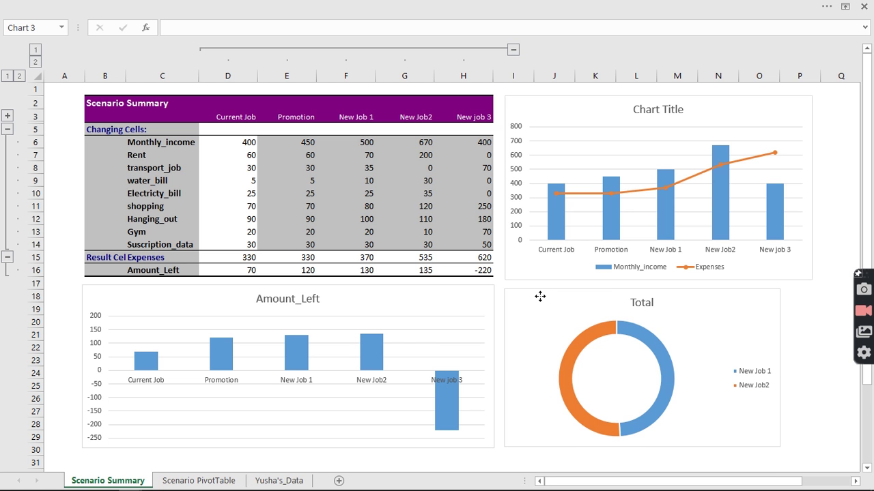
{"action": "left_click", "coordinate": [539, 296]}
{"action": "left_click_drag", "start_coordinate": [778, 367], "coordinate": [813, 368]}
{"action": "left_click", "coordinate": [676, 458]}
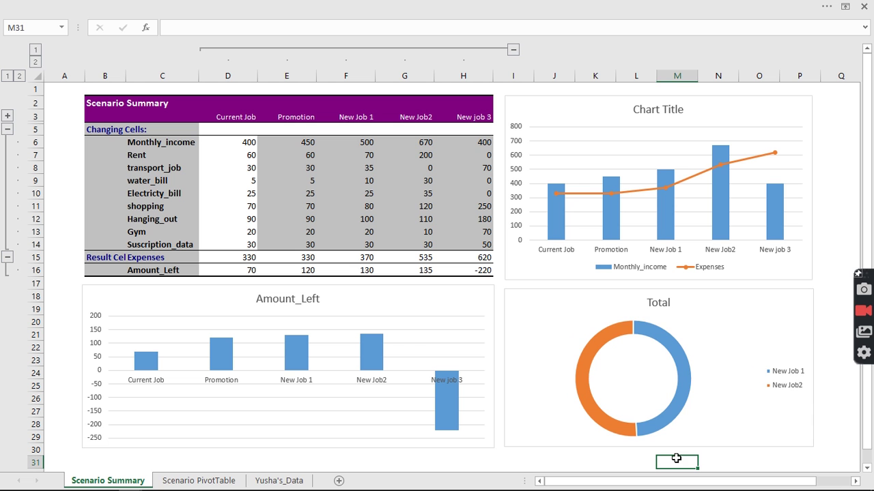
Add data labels to the doughnut chart and make them bold with a font size of 10.5
{"action": "left_click", "coordinate": [611, 372]}
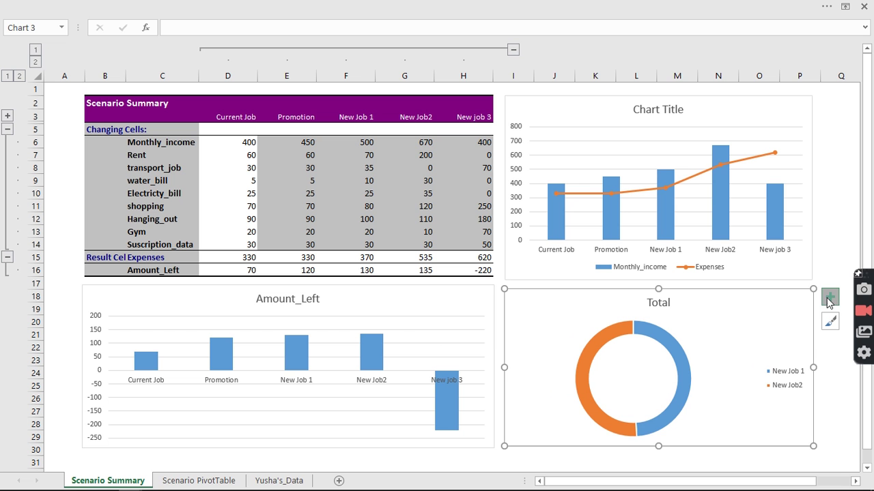
{"action": "left_click", "coordinate": [828, 298]}
{"action": "left_click", "coordinate": [411, 321]}
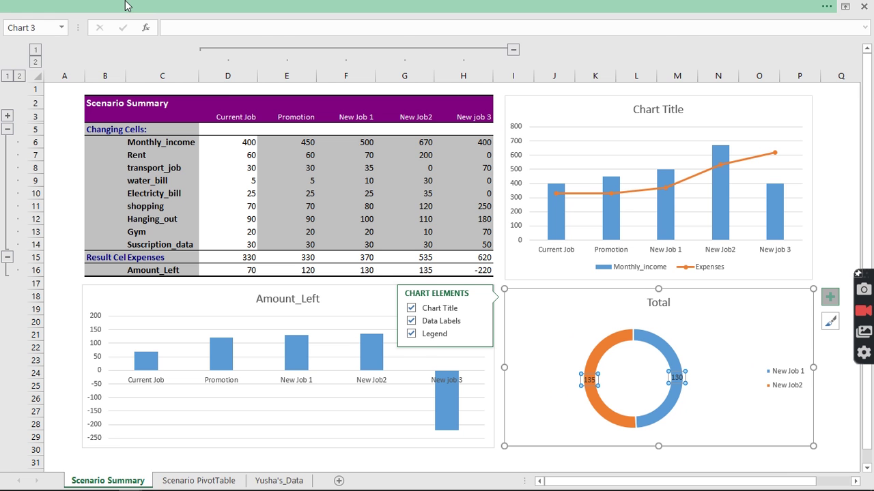
{"action": "left_click", "coordinate": [125, 6]}
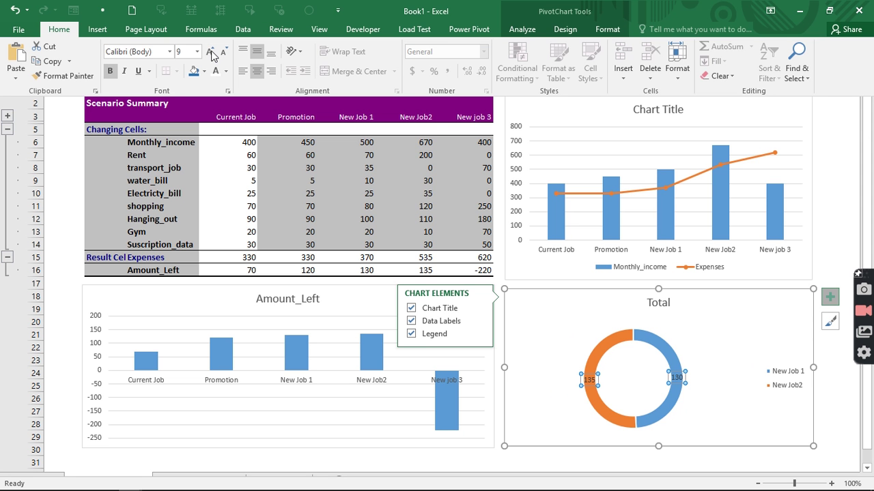
{"action": "left_click", "coordinate": [212, 53]}
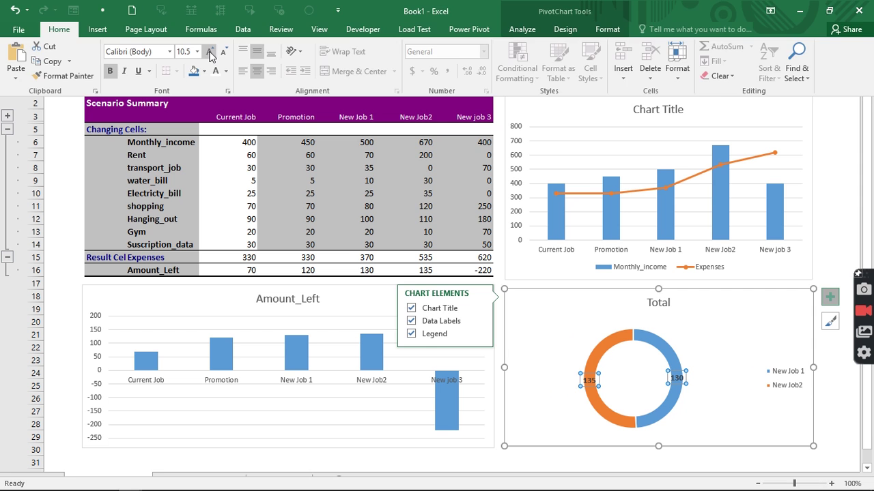
{"action": "left_click", "coordinate": [60, 167]}
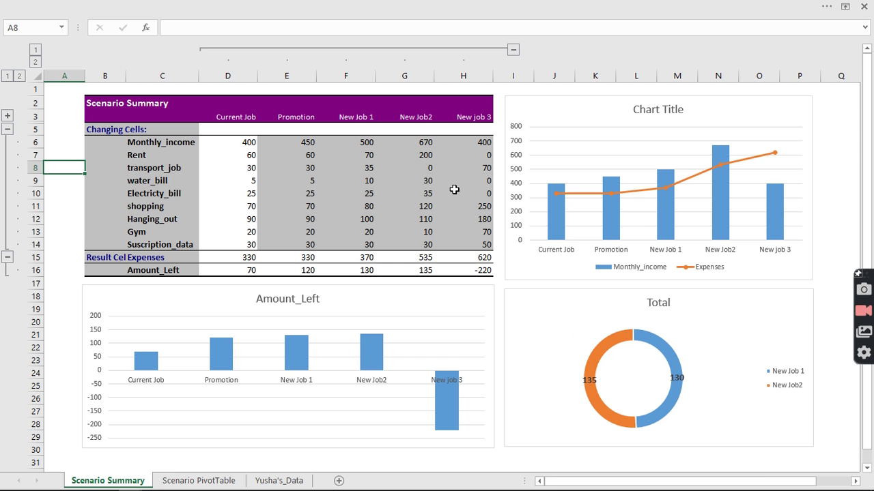
Switch to the finished job decision workbook and examine its dashboard's scenario table and charts
{"action": "mouse_move", "coordinate": [132, 483]}
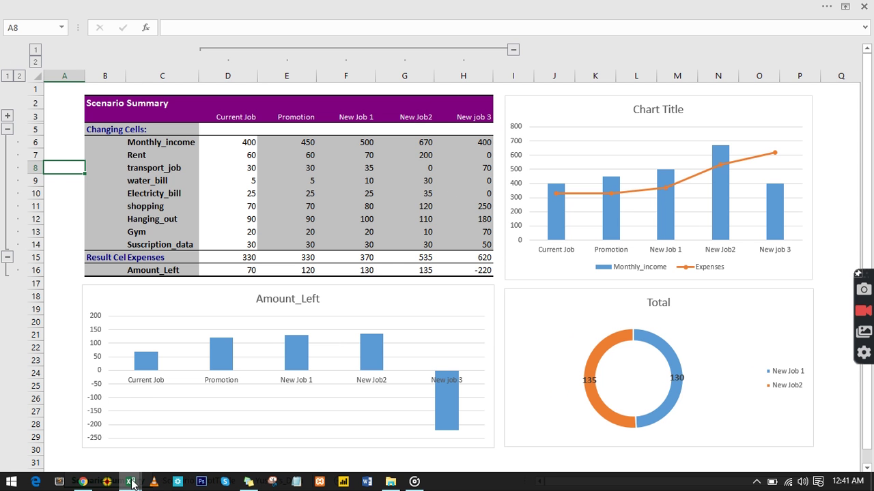
{"action": "left_click", "coordinate": [132, 483]}
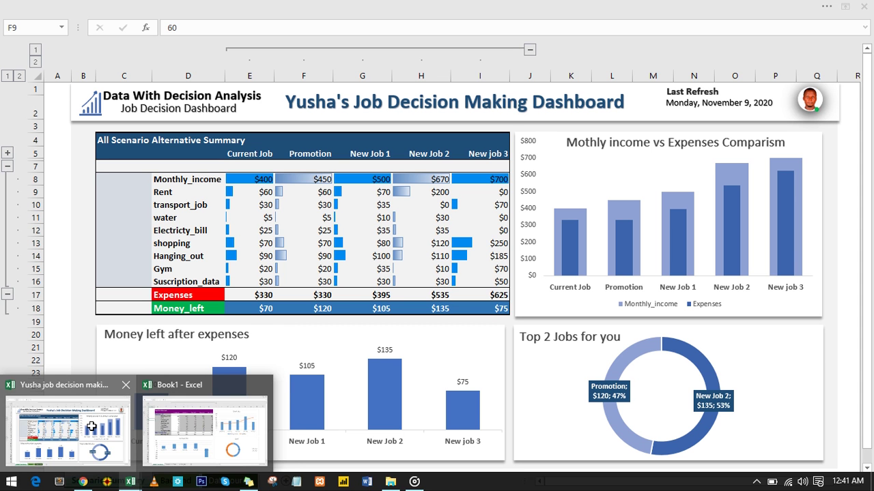
{"action": "left_click", "coordinate": [90, 427]}
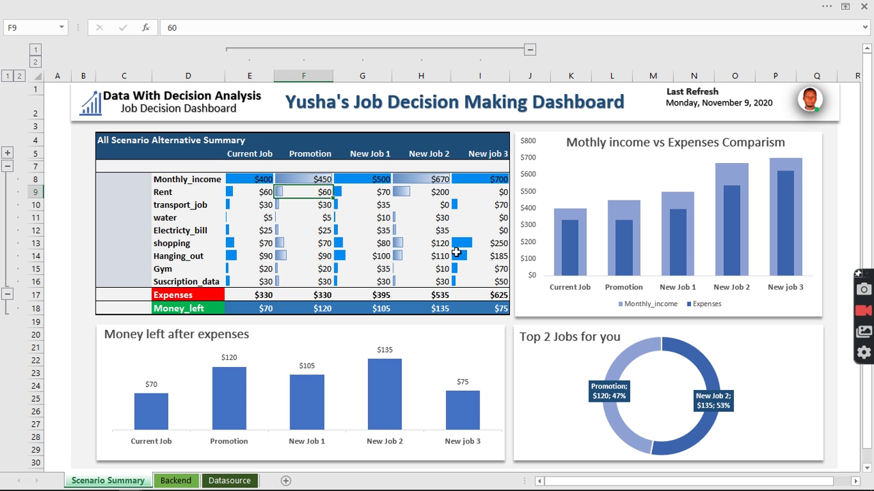
{"action": "mouse_move", "coordinate": [135, 486]}
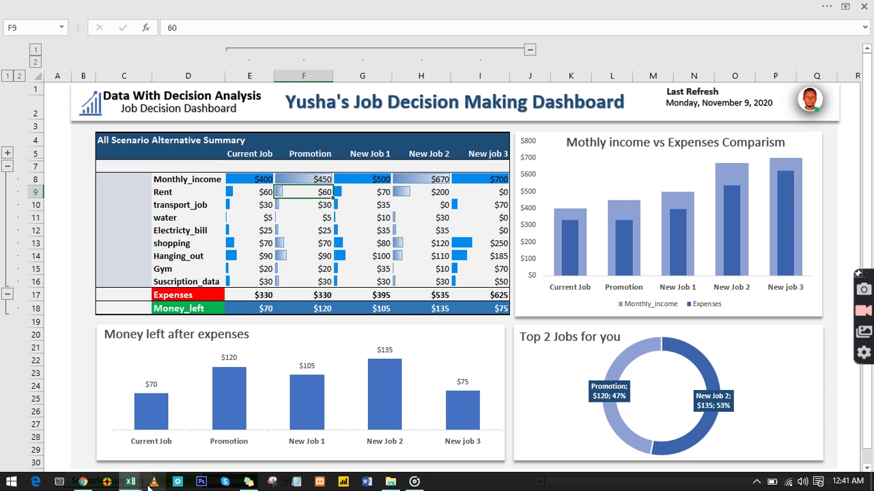
{"action": "mouse_move", "coordinate": [203, 451]}
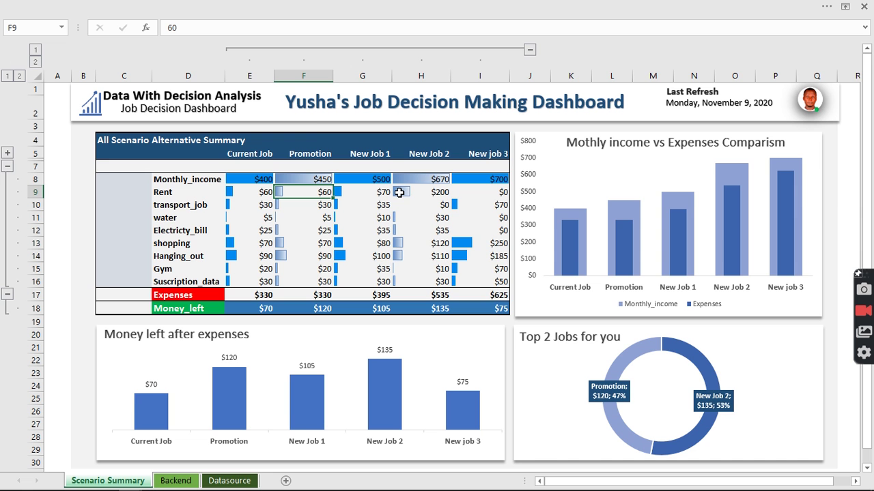
Review the income, expenses and job offers on the Datasource sheet, and return to the Scenario Summary dashboard
{"action": "key", "text": "ctrl+Page_Down"}
{"action": "key", "text": "ctrl+Page_Down"}
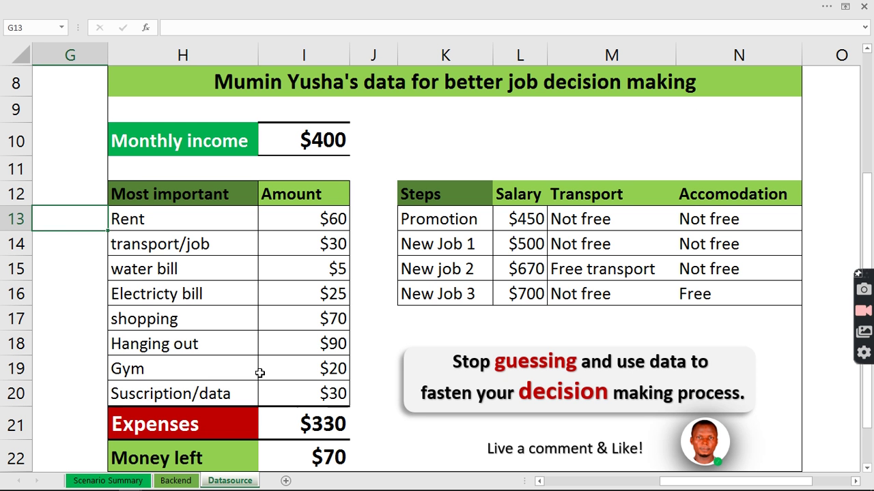
{"action": "left_click", "coordinate": [127, 482]}
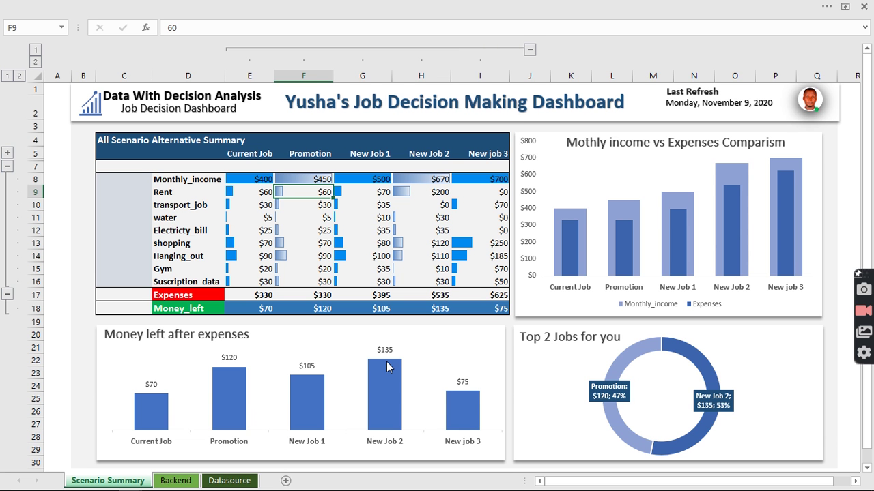
Compare the Promotion and New Job 2 options in the dashboard's charts and in the Monthly_income row of the scenario table
{"action": "mouse_move", "coordinate": [386, 352]}
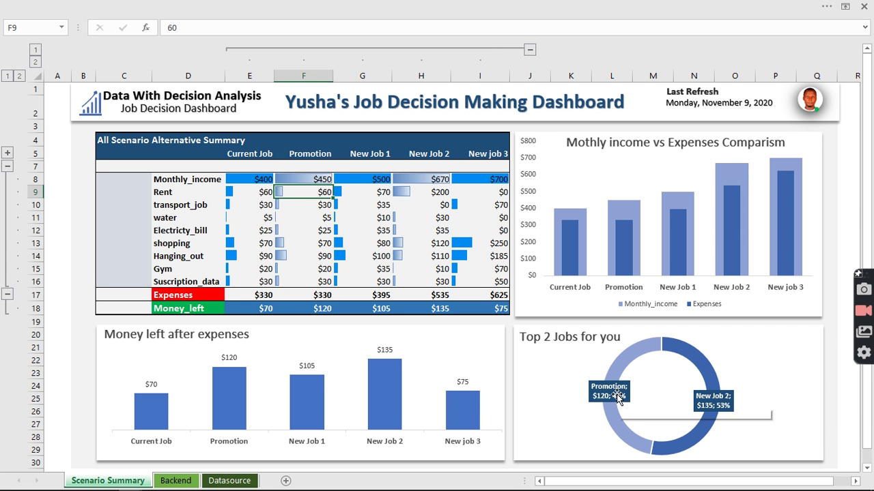
{"action": "left_click", "coordinate": [317, 179]}
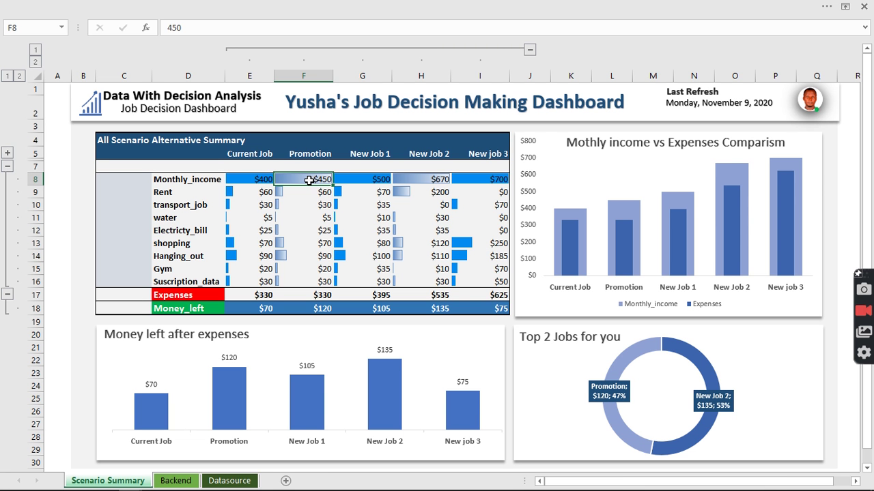
{"action": "left_click", "coordinate": [445, 182]}
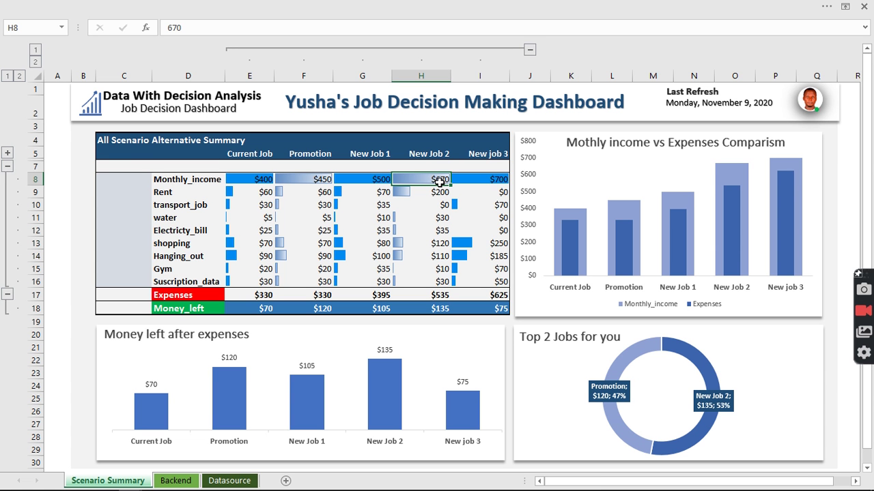
Check which What-If Analysis tools are available, and return to the full-screen view of the dashboard
{"action": "left_click", "coordinate": [345, 5]}
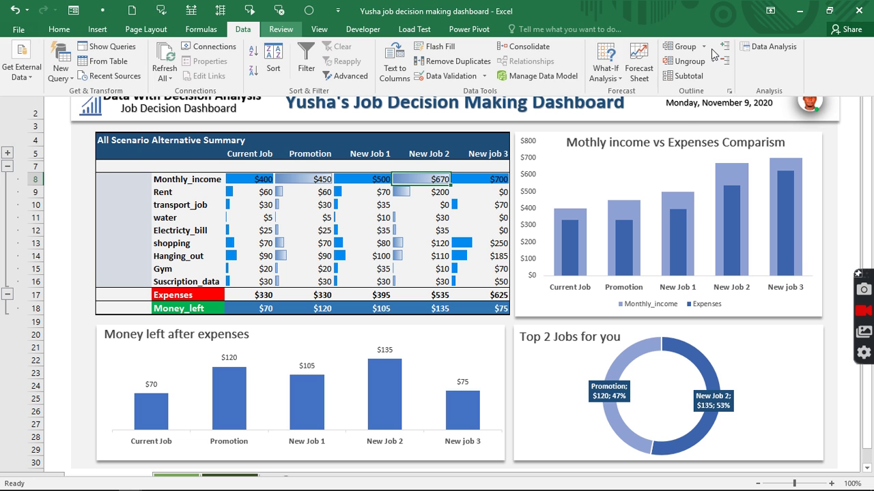
{"action": "left_click", "coordinate": [595, 78]}
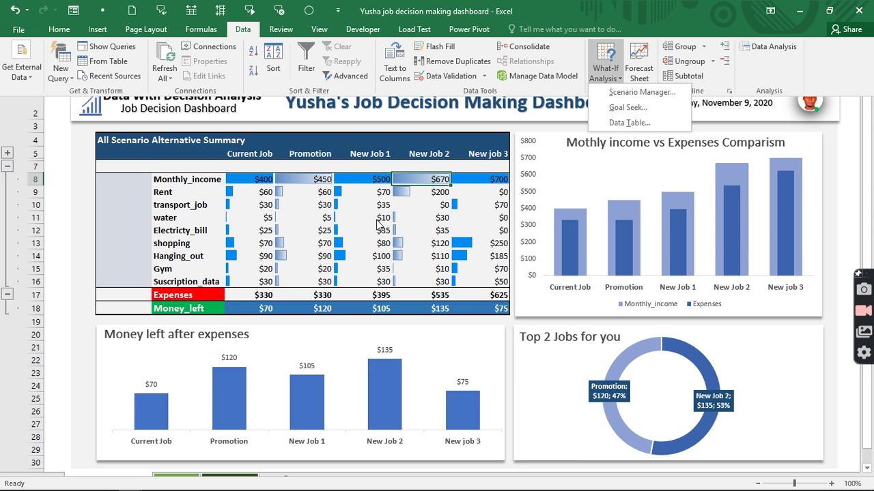
{"action": "key", "text": "Escape"}
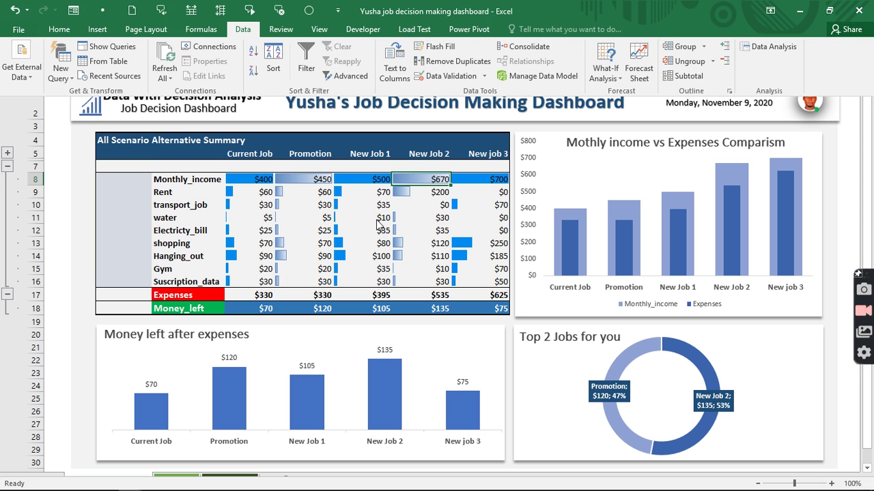
{"action": "key", "text": "ctrl+shift+F1"}
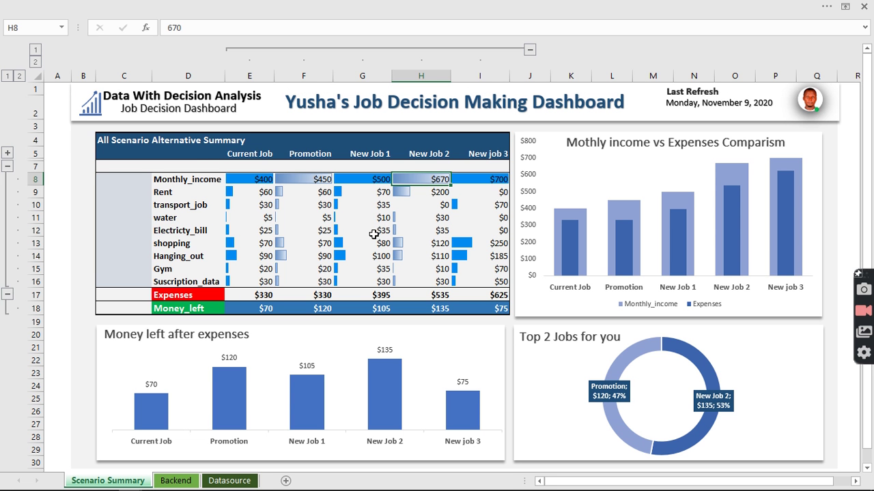